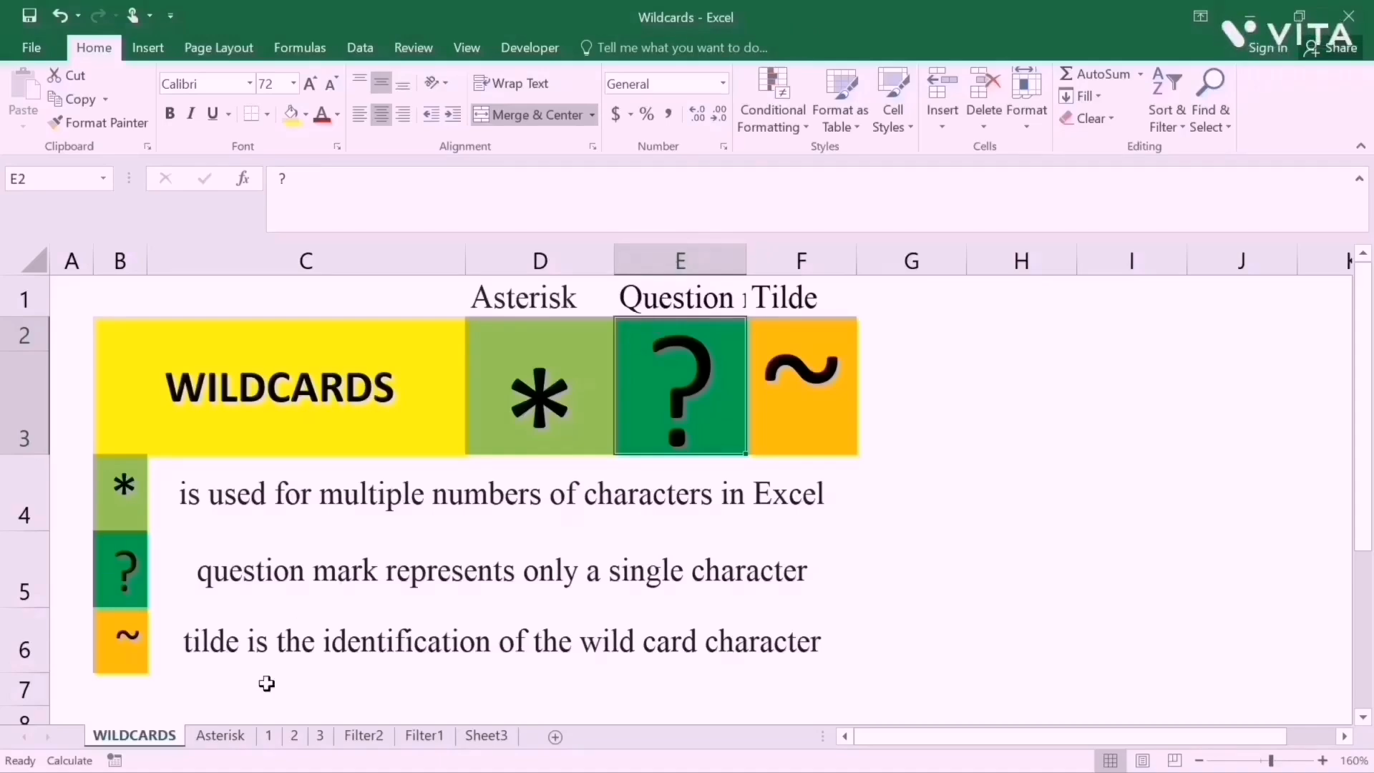
On the Asterisk sheet, enter Grey as the search term in cell G4
{"action": "left_click", "coordinate": [231, 718]}
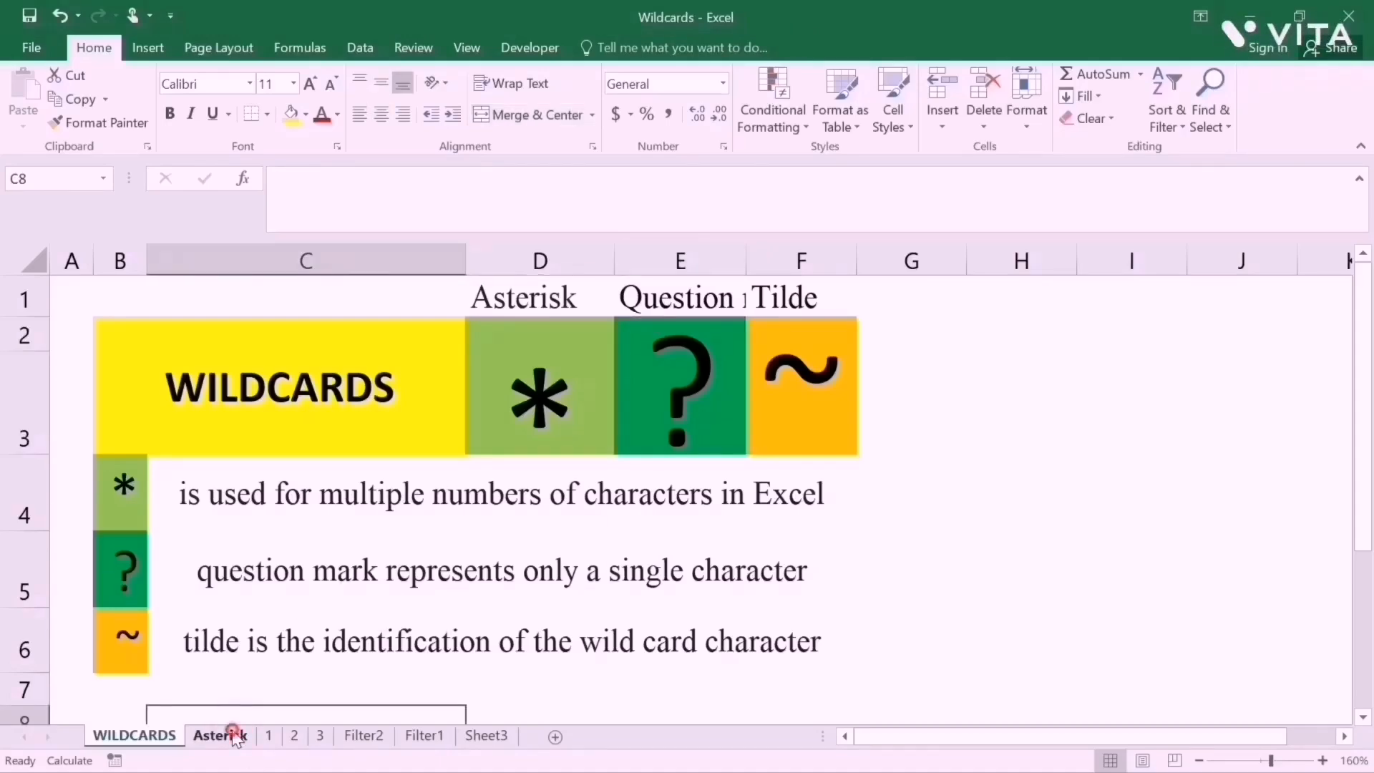
{"action": "left_click", "coordinate": [228, 735]}
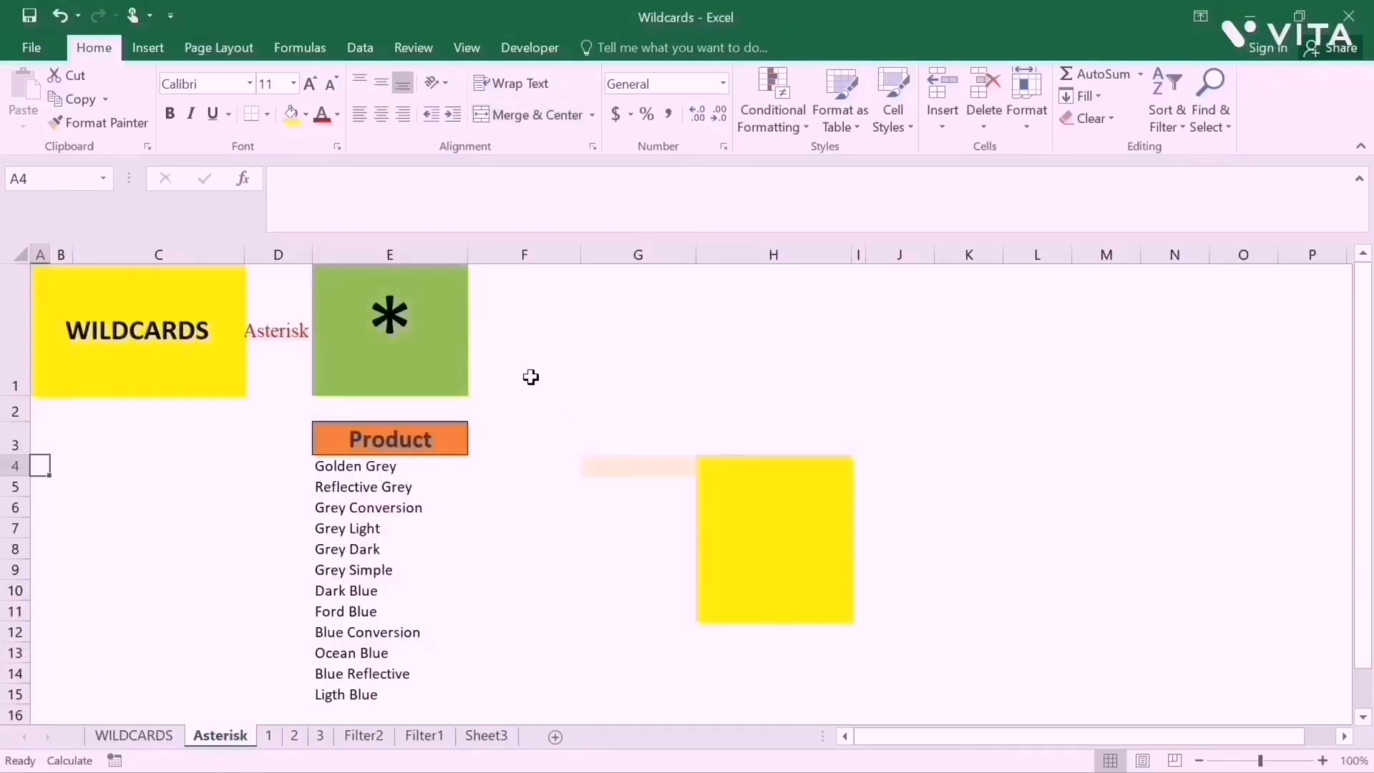
{"action": "left_click", "coordinate": [401, 253]}
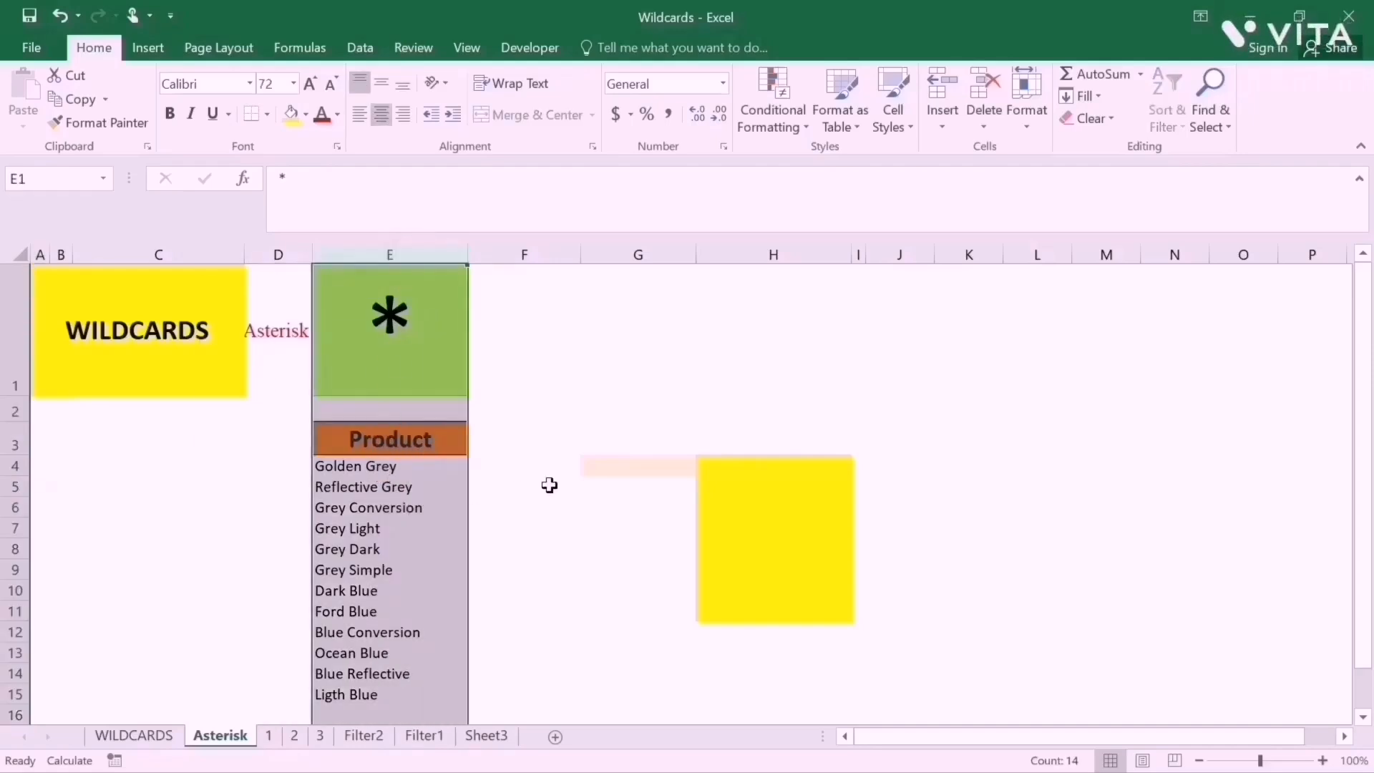
{"action": "left_click", "coordinate": [626, 468]}
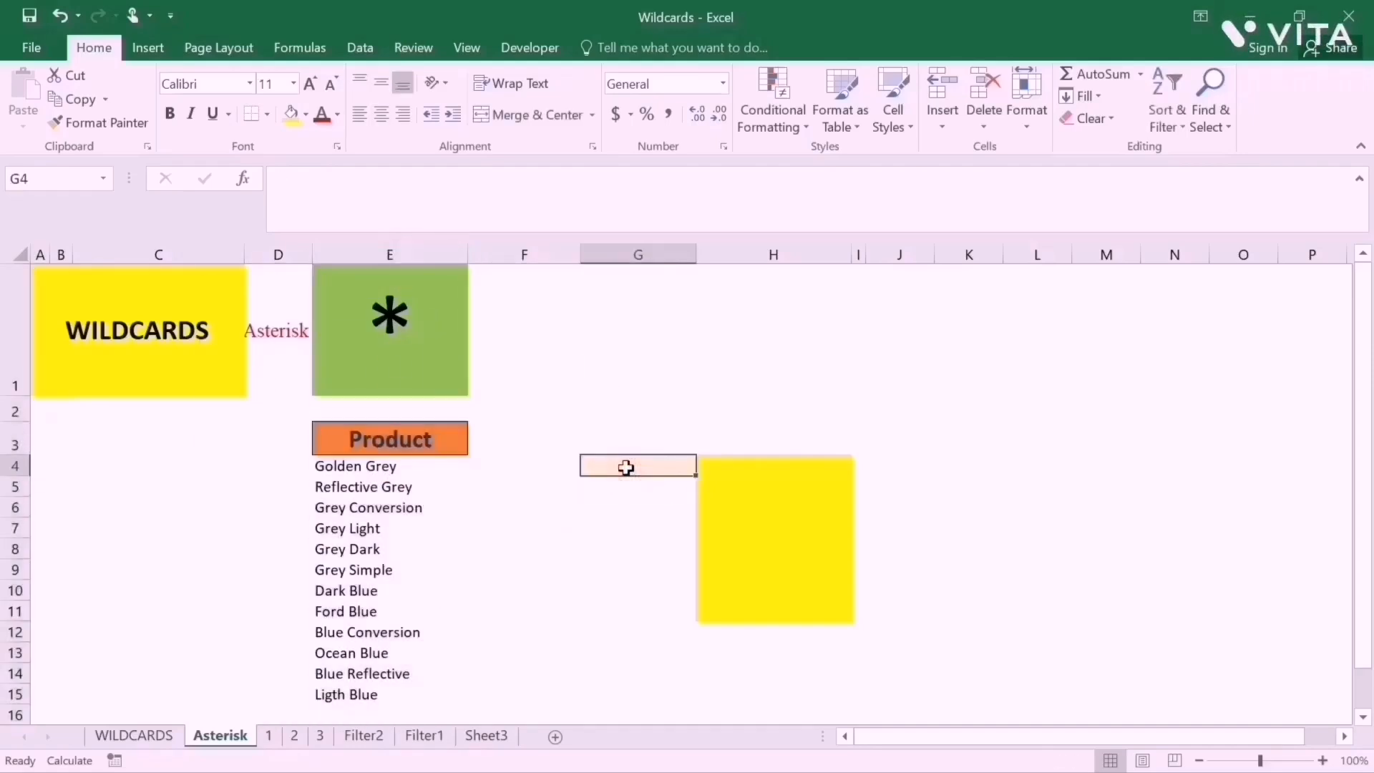
{"action": "type", "text": "Grey"}
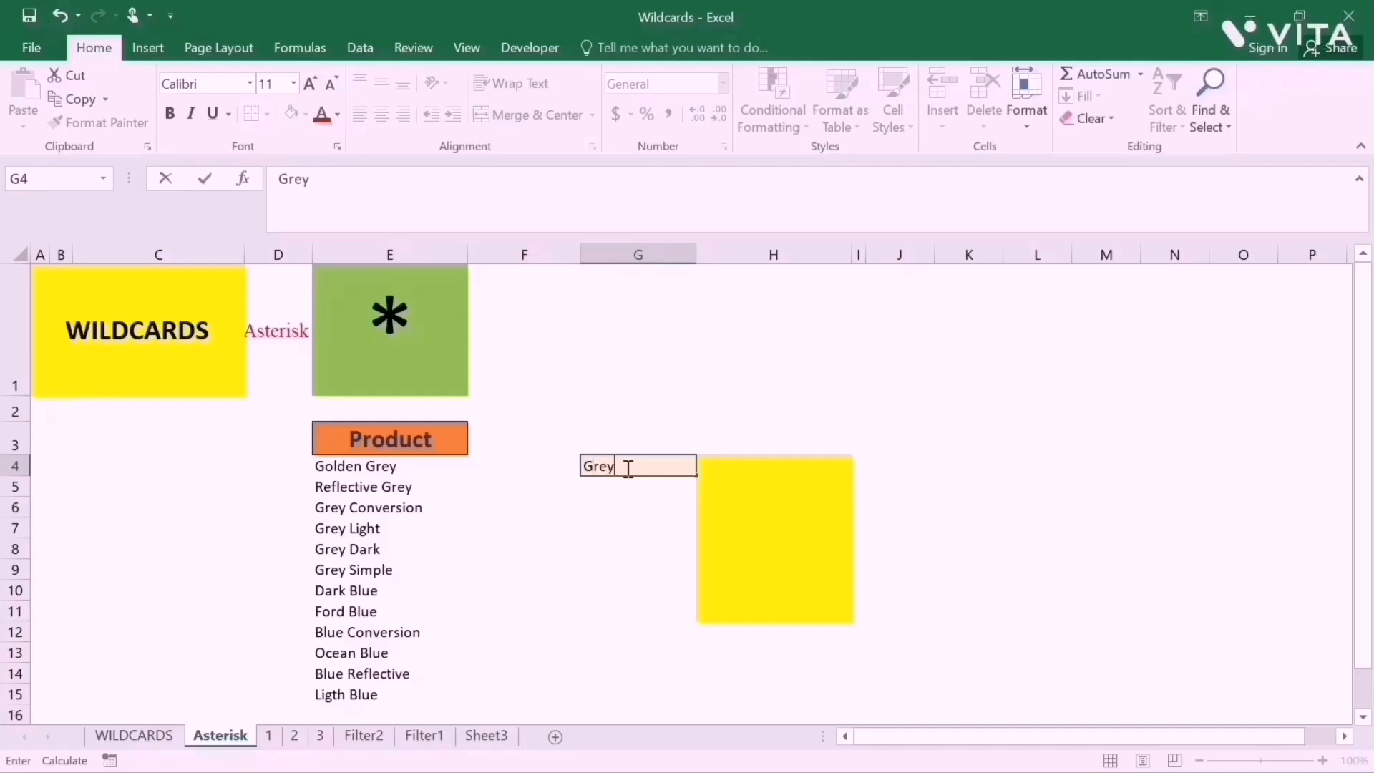
{"action": "key", "text": "Return"}
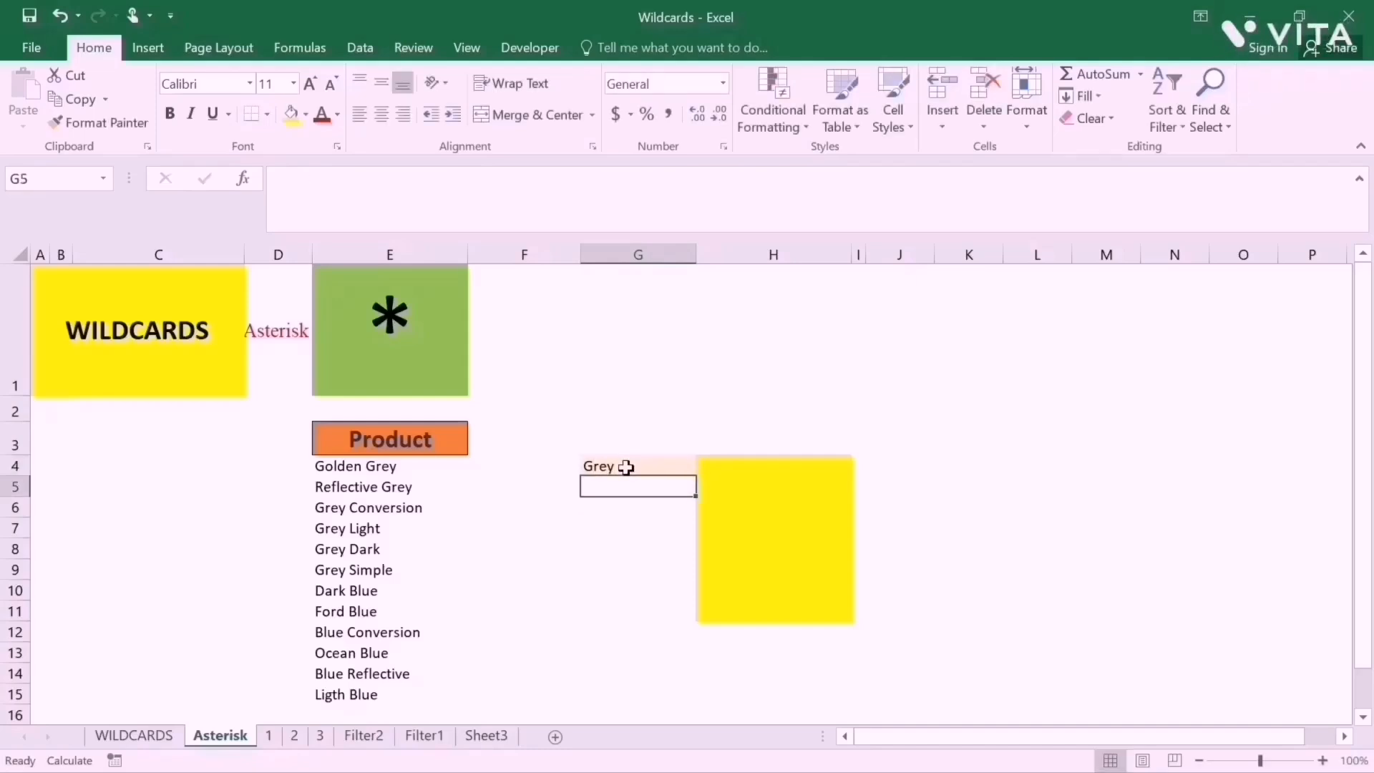
Change the search term in G4 to Grey* to match products that start with Grey
{"action": "left_click", "coordinate": [627, 467]}
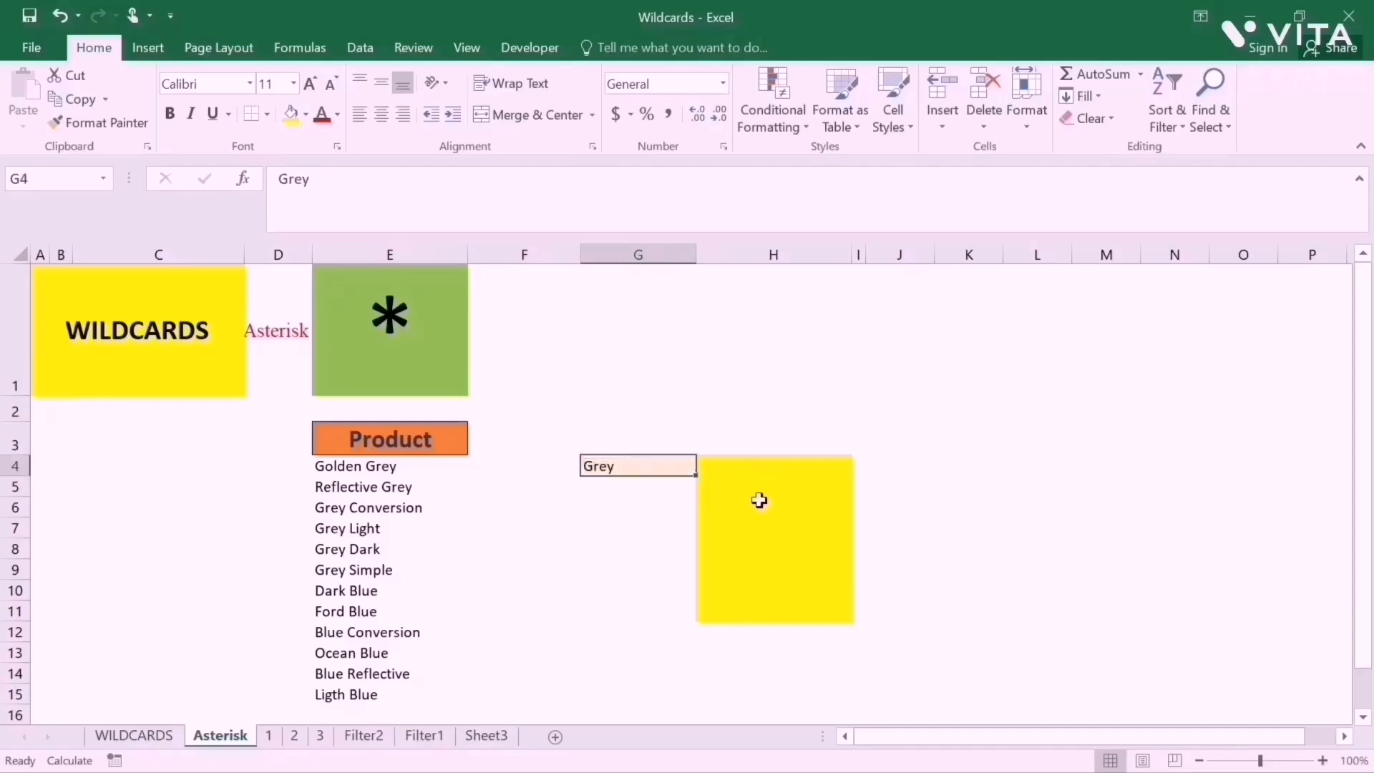
{"action": "key", "text": "F2"}
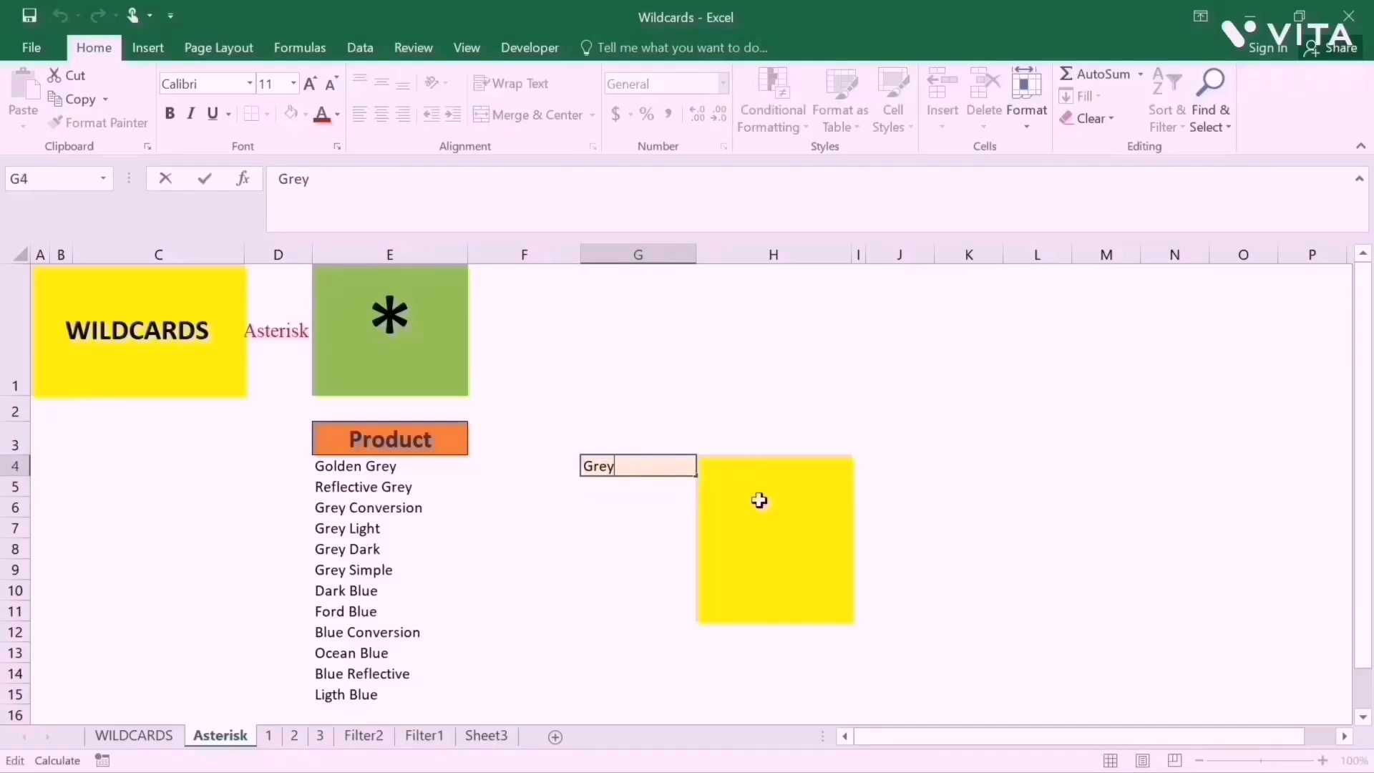
{"action": "type", "text": "*"}
{"action": "key", "text": "Return"}
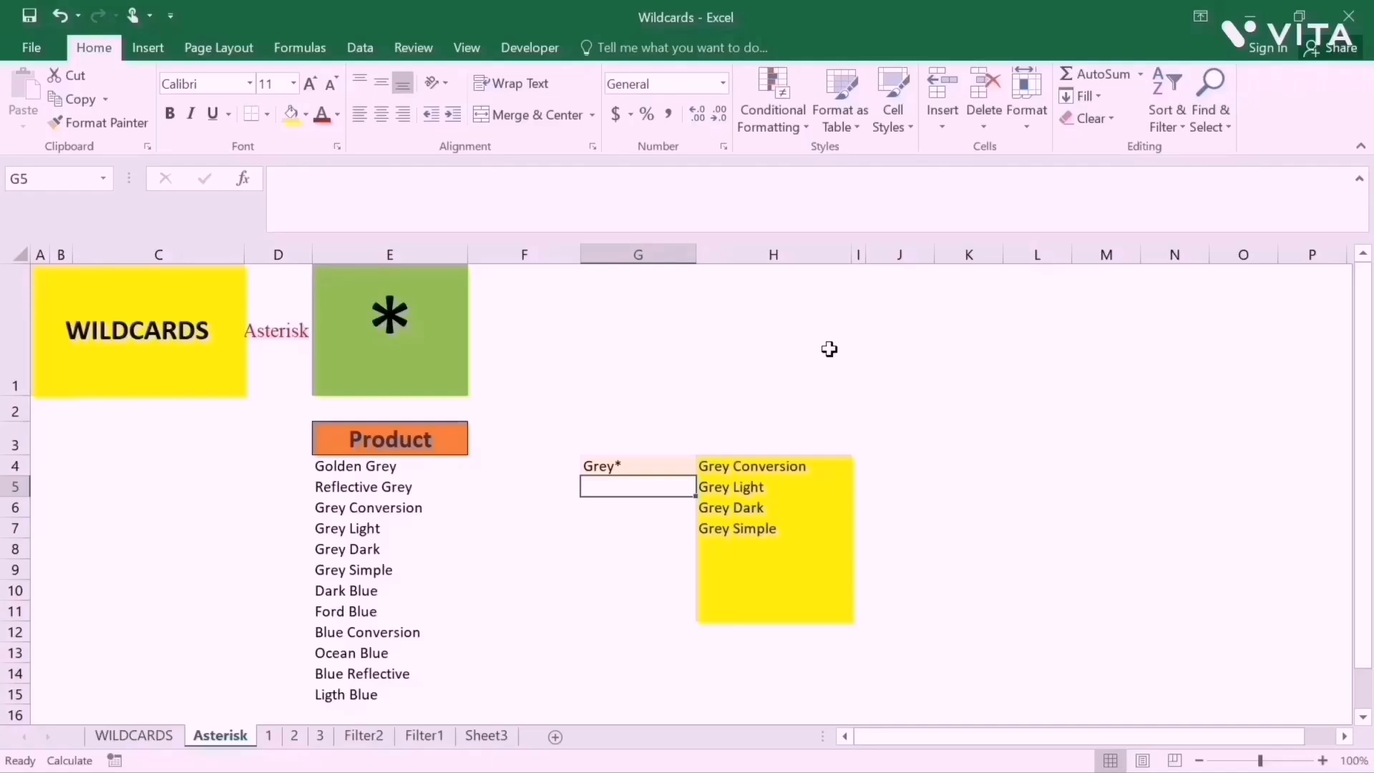
Change the search term in G4 to *Grey to match products that end with Grey
{"action": "key", "text": "Up"}
{"action": "key", "text": "F2"}
{"action": "key", "text": "BackSpace"}
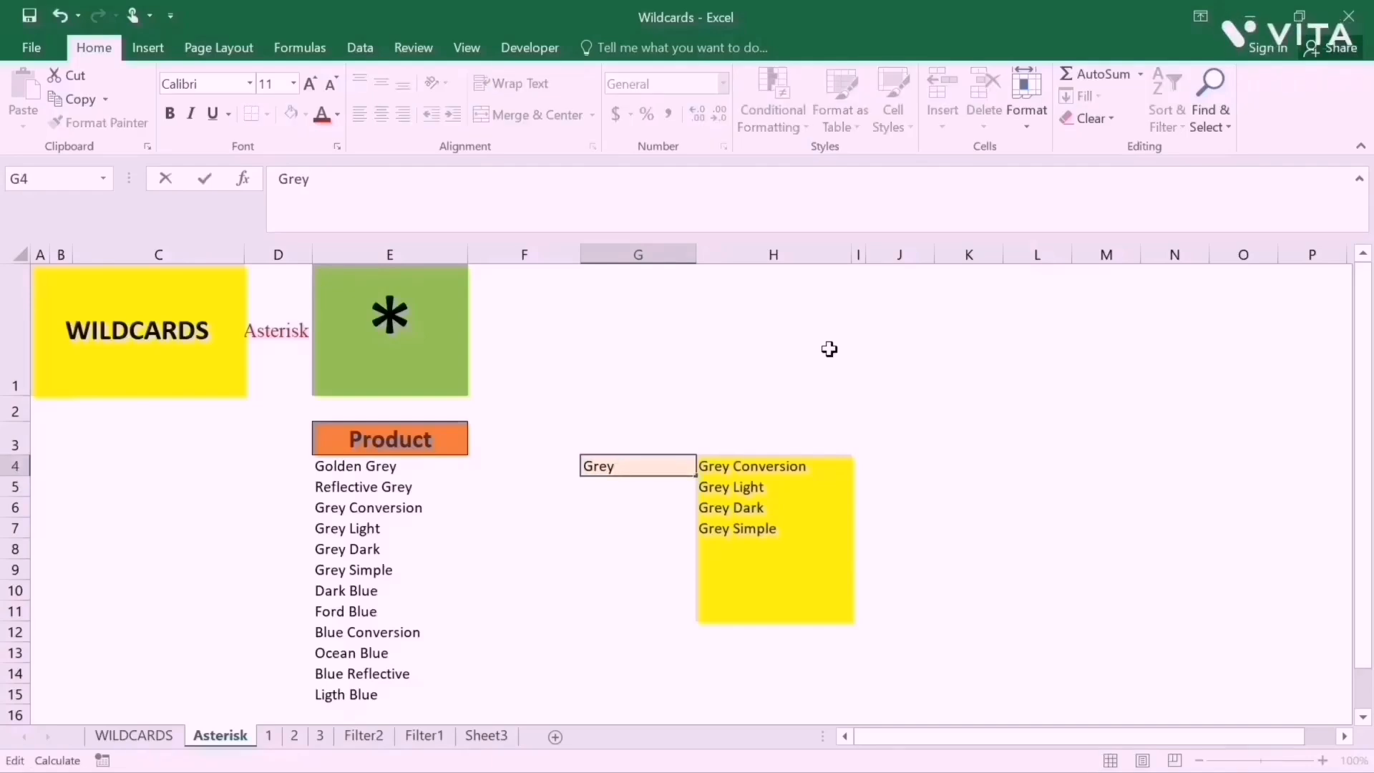
{"action": "type", "text": "*"}
{"action": "key", "text": "Return"}
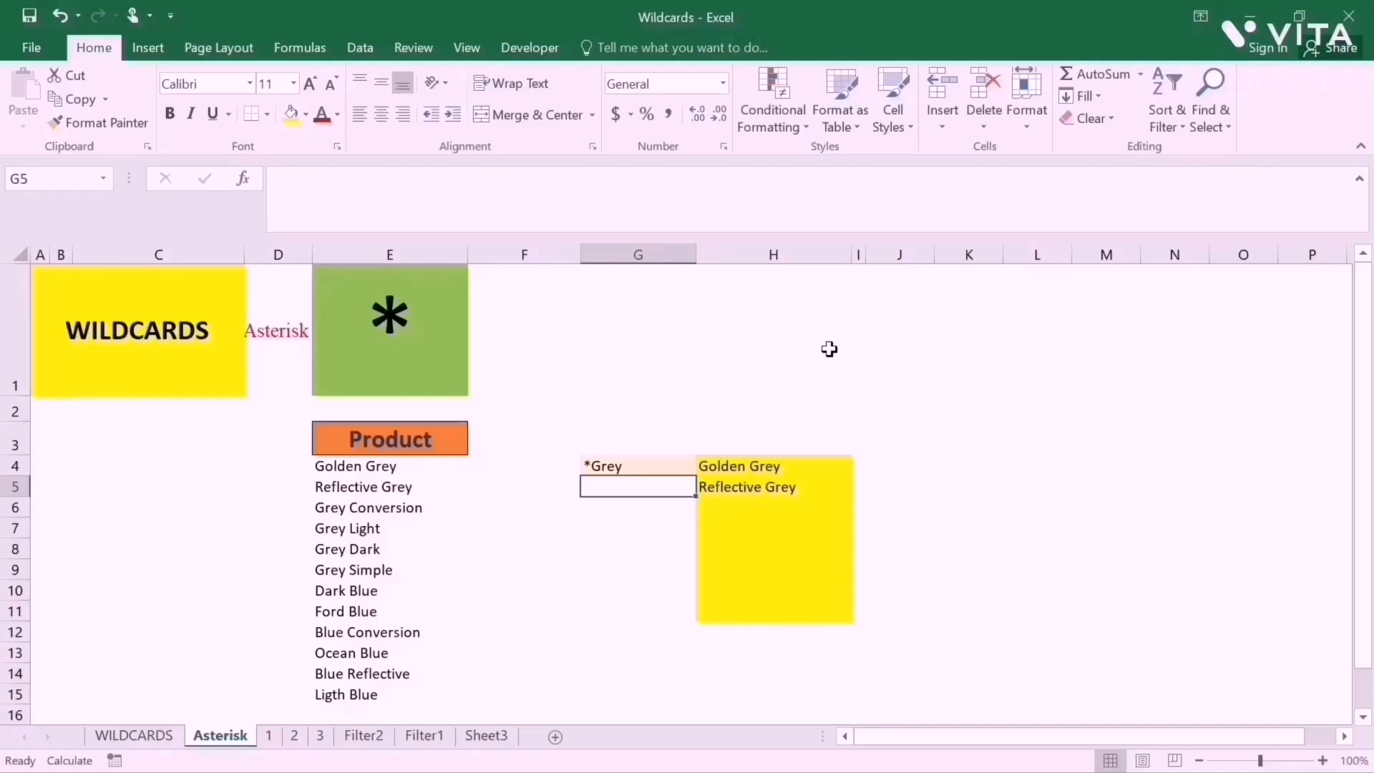
Change the search term in G4 to *Grey* and inspect the lookup results in H4, H5 and H9
{"action": "key", "text": "Up"}
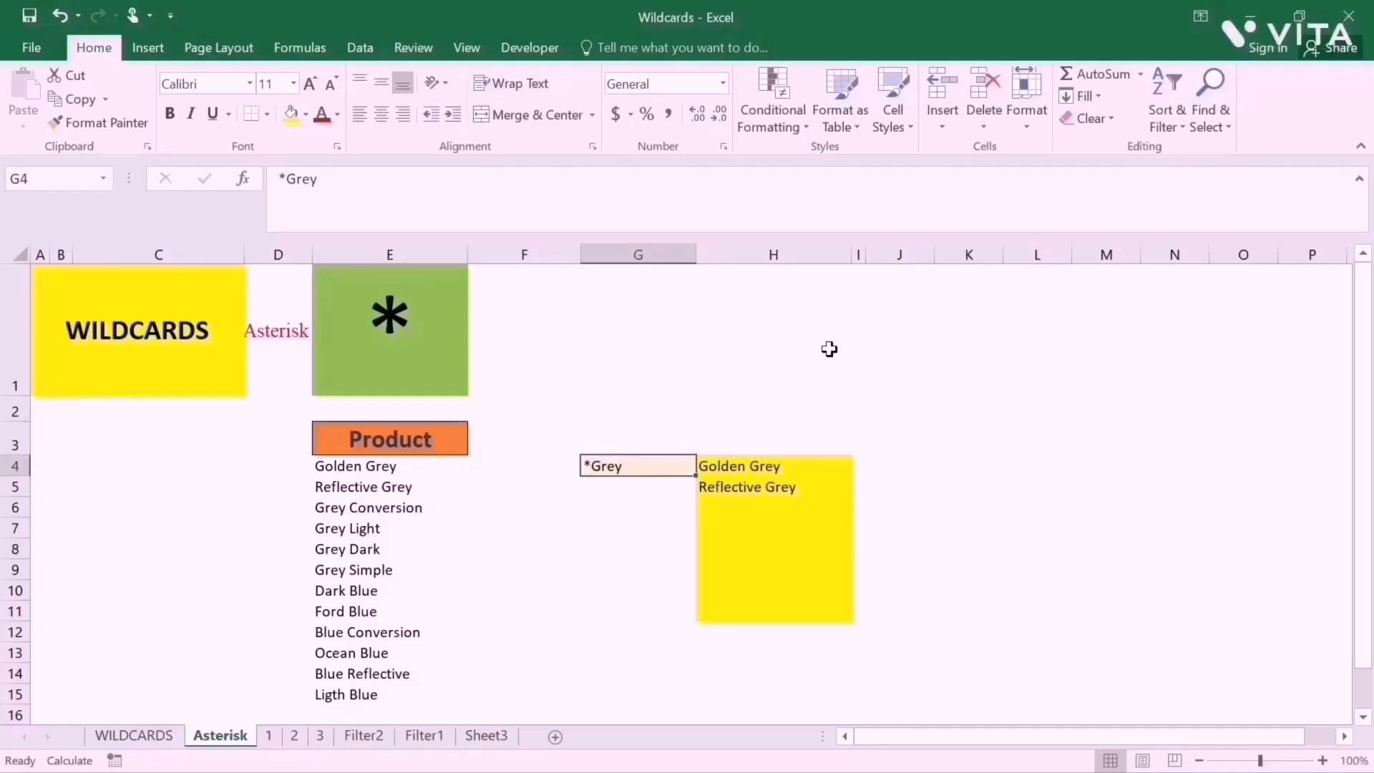
{"action": "key", "text": "F2"}
{"action": "type", "text": "*"}
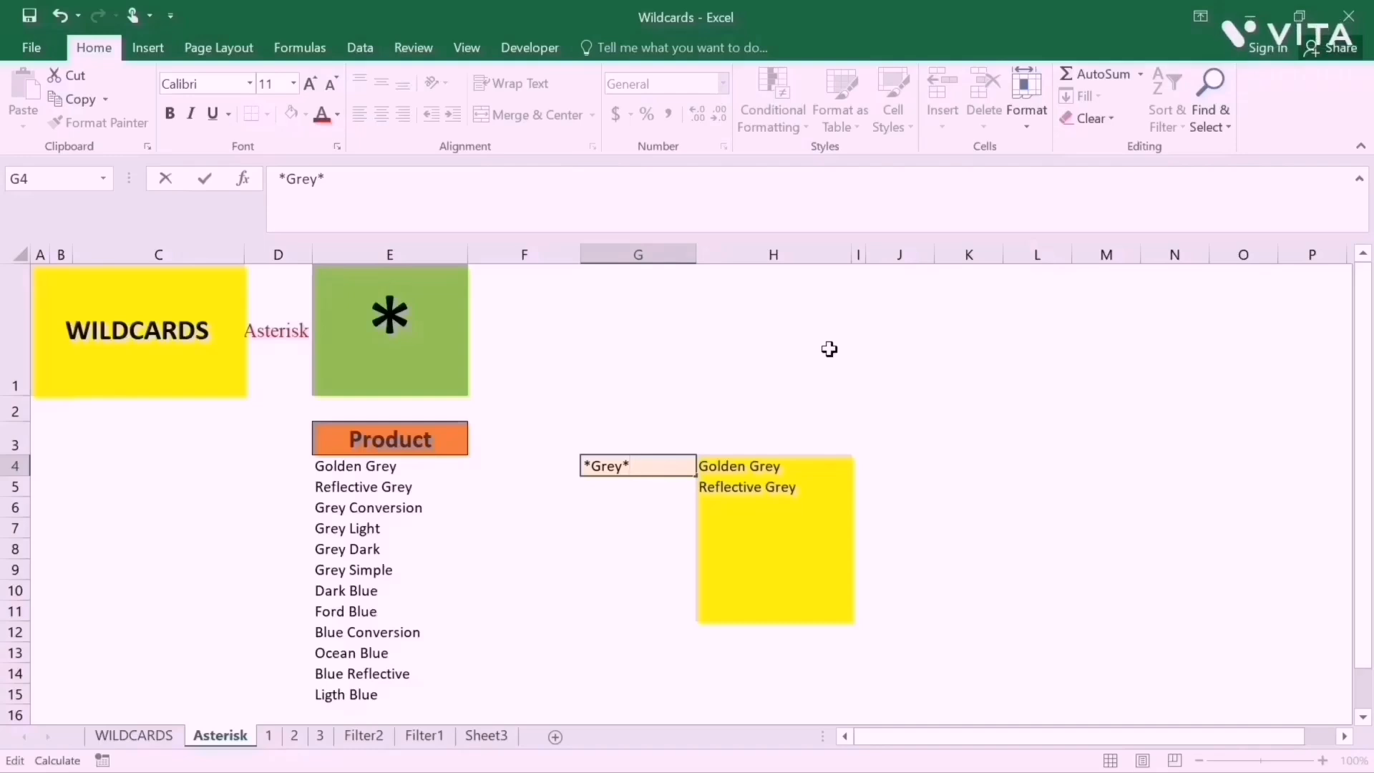
{"action": "key", "text": "Return"}
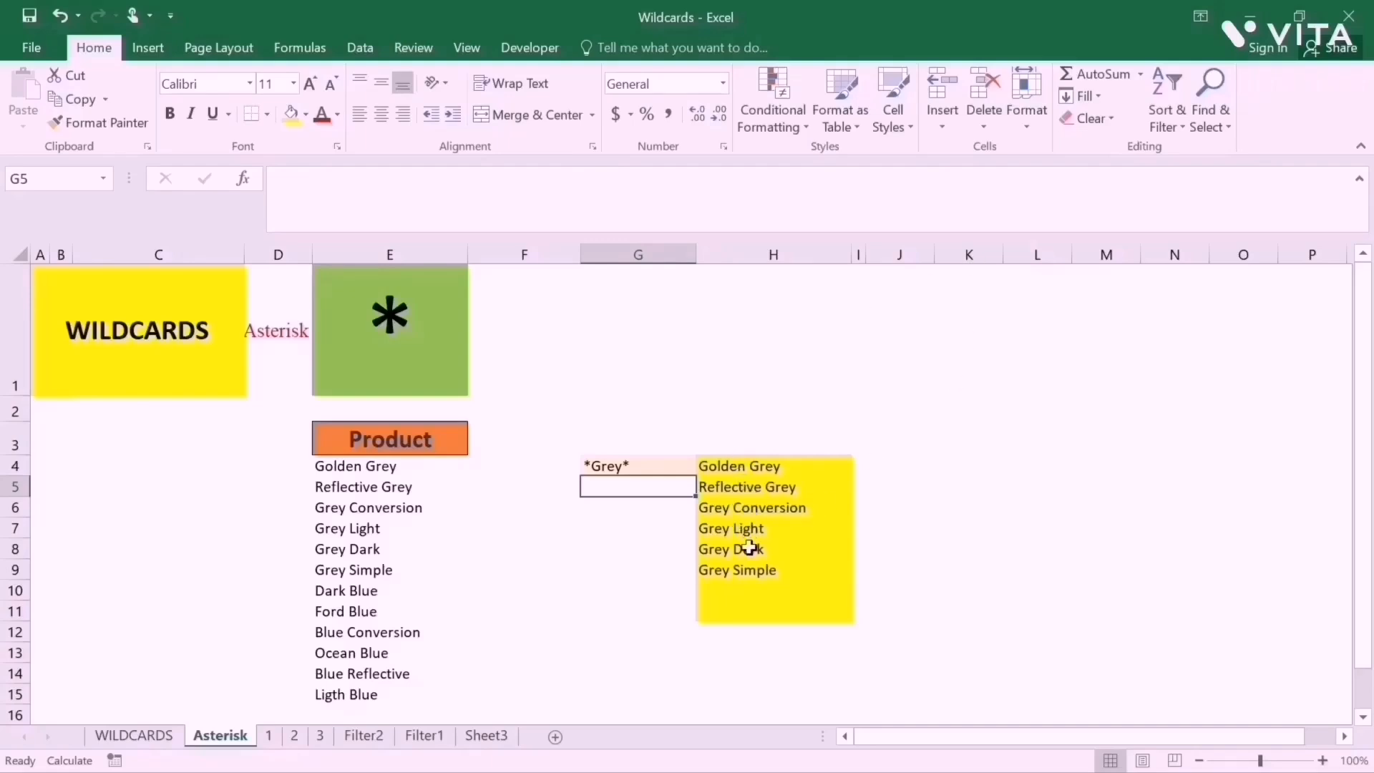
{"action": "left_click", "coordinate": [703, 466]}
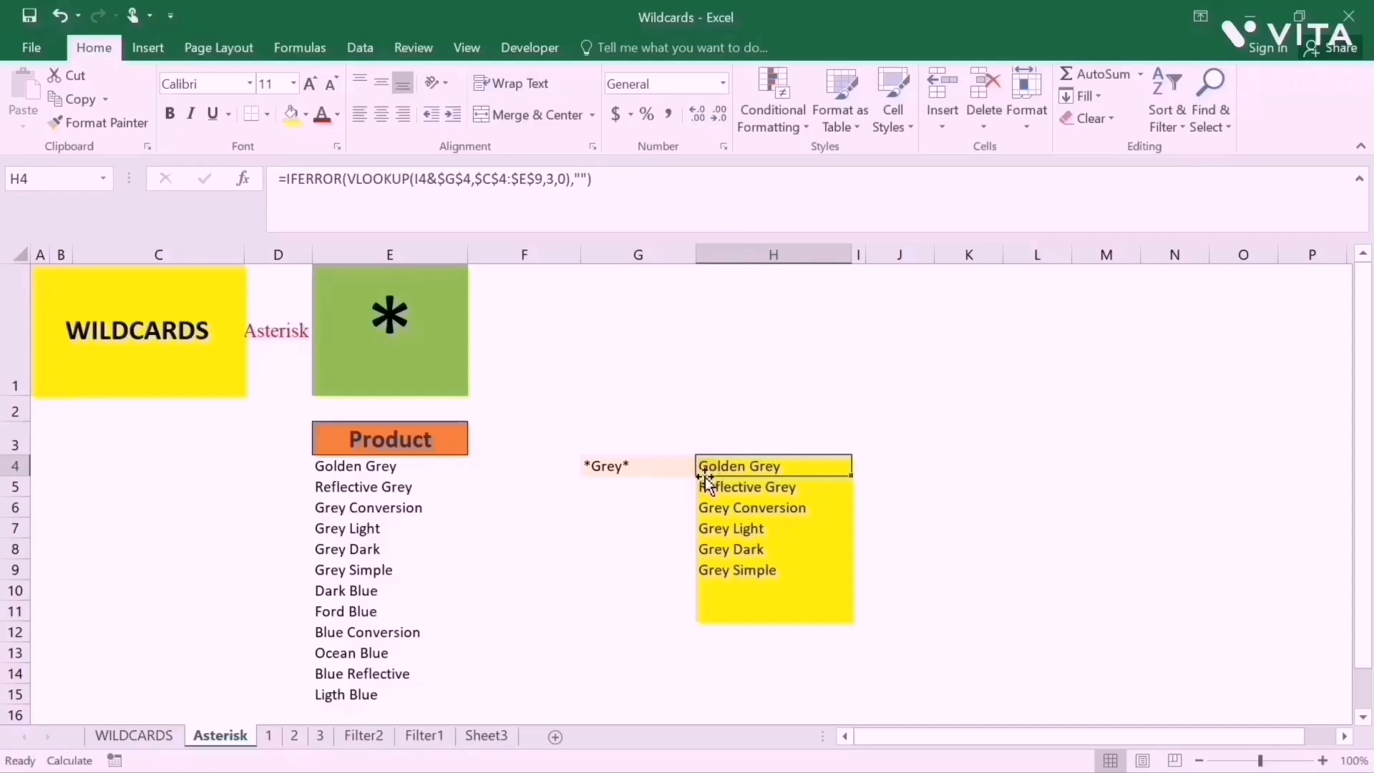
{"action": "left_click", "coordinate": [706, 494]}
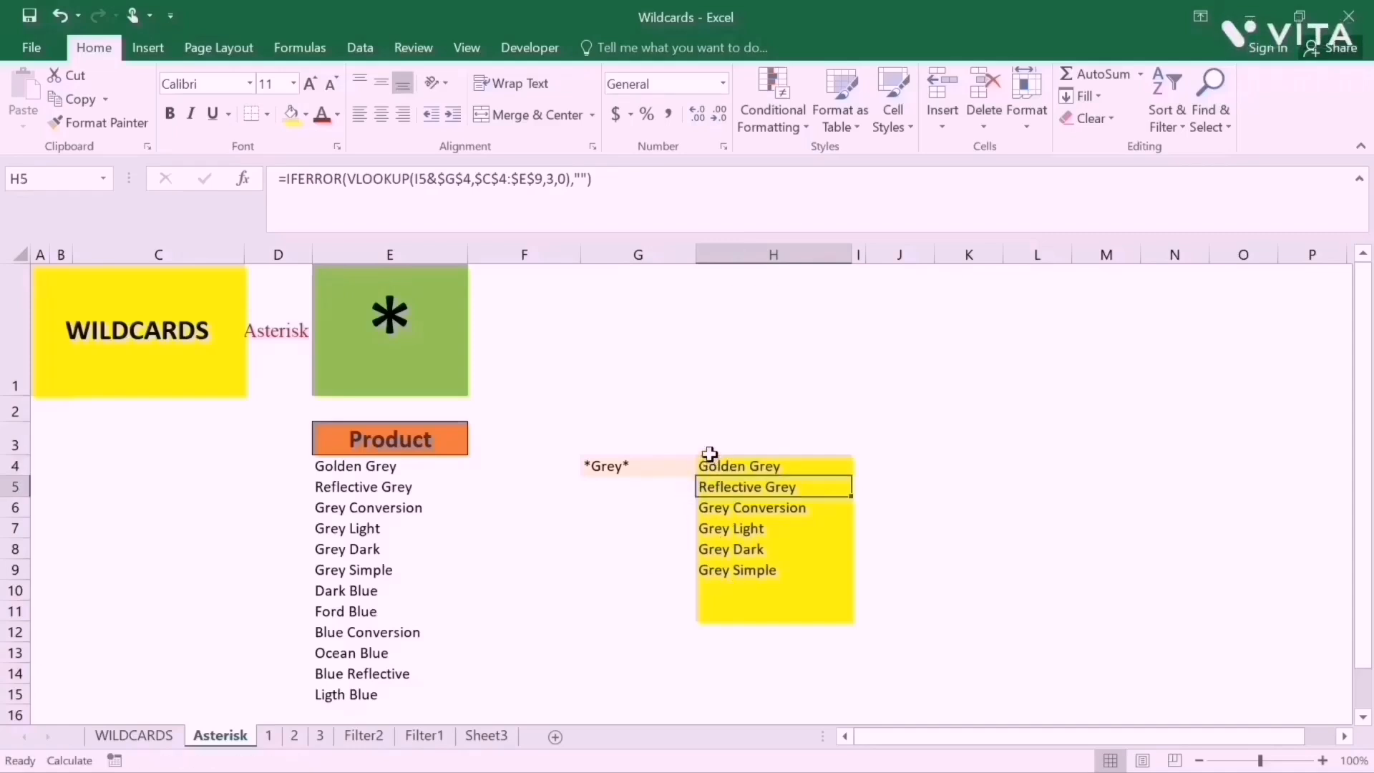
{"action": "left_click", "coordinate": [747, 564]}
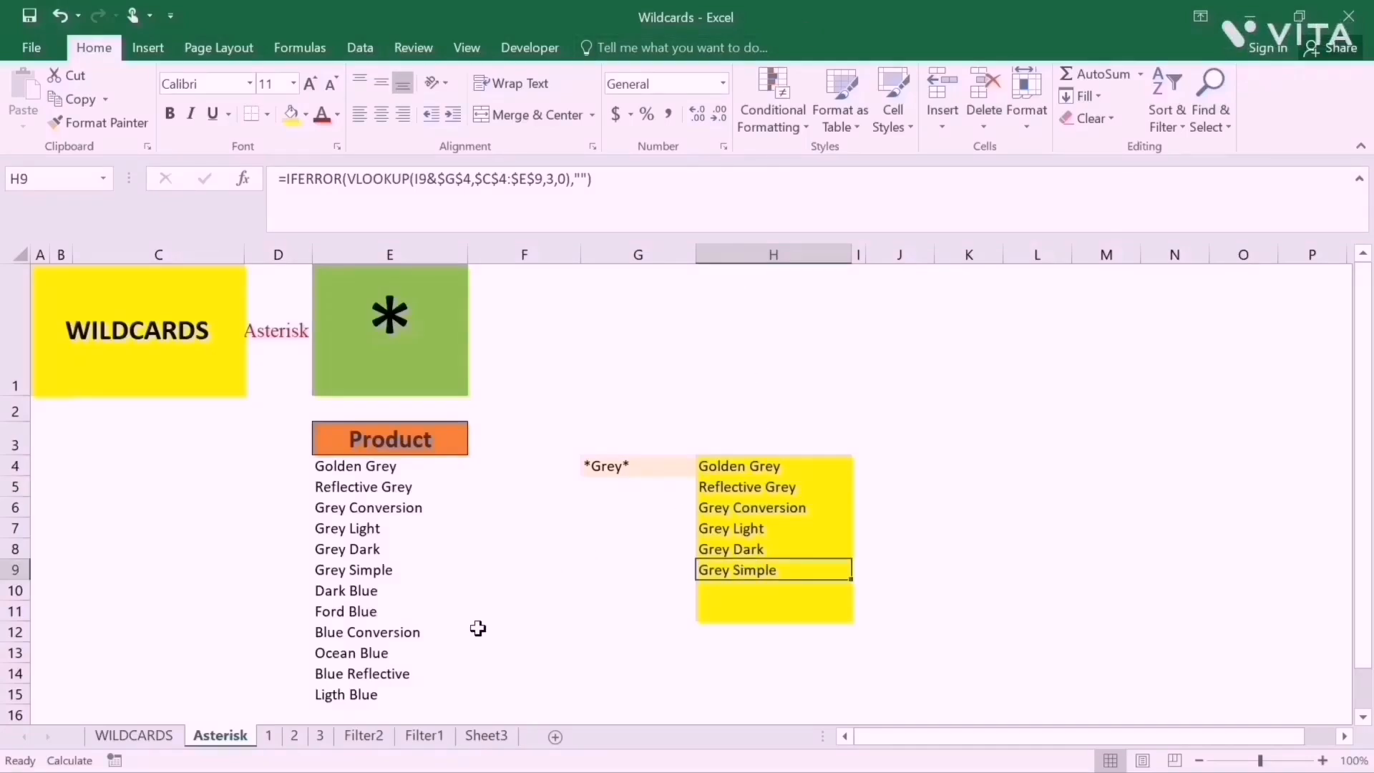
On sheet 1, replace every space followed by an asterisk wildcard with nothing in B5:B15, keeping only the first names
{"action": "left_click", "coordinate": [269, 735]}
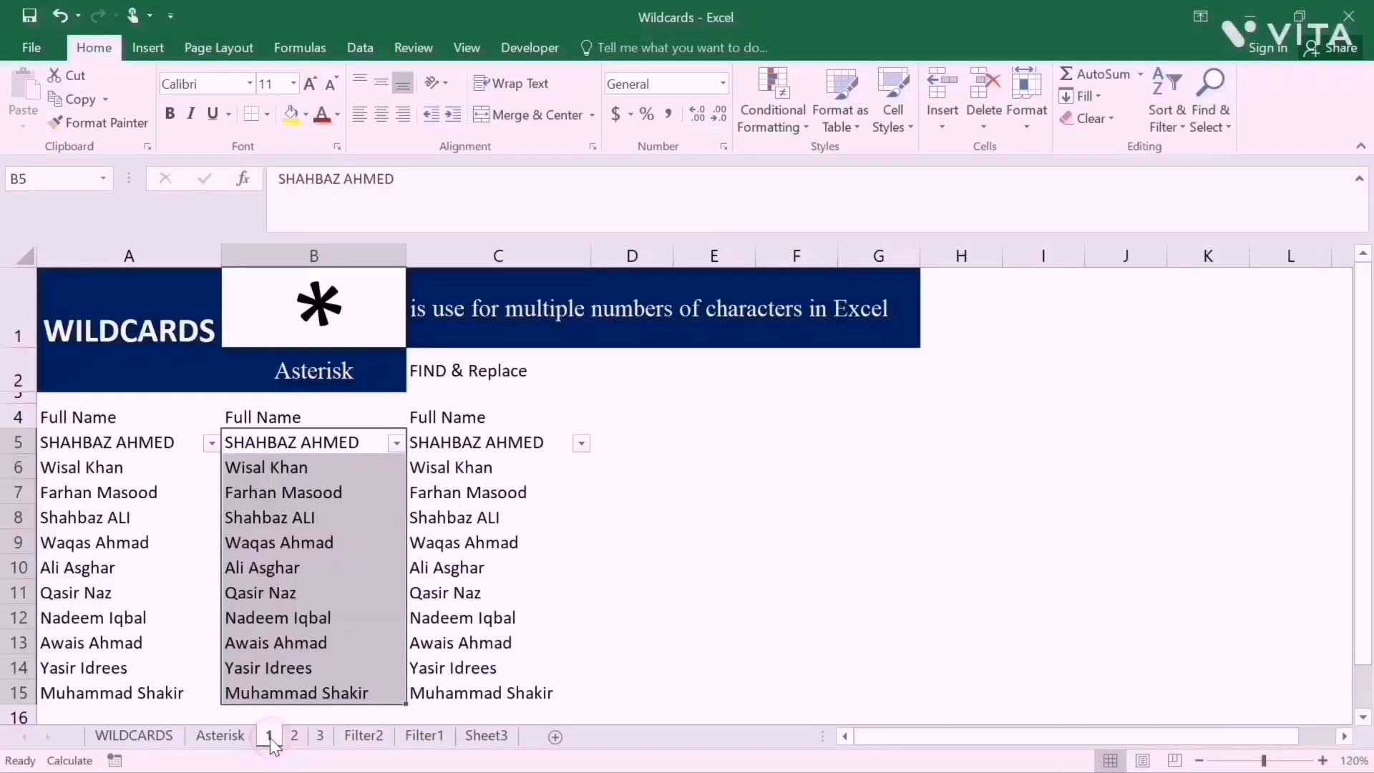
{"action": "left_click", "coordinate": [337, 444]}
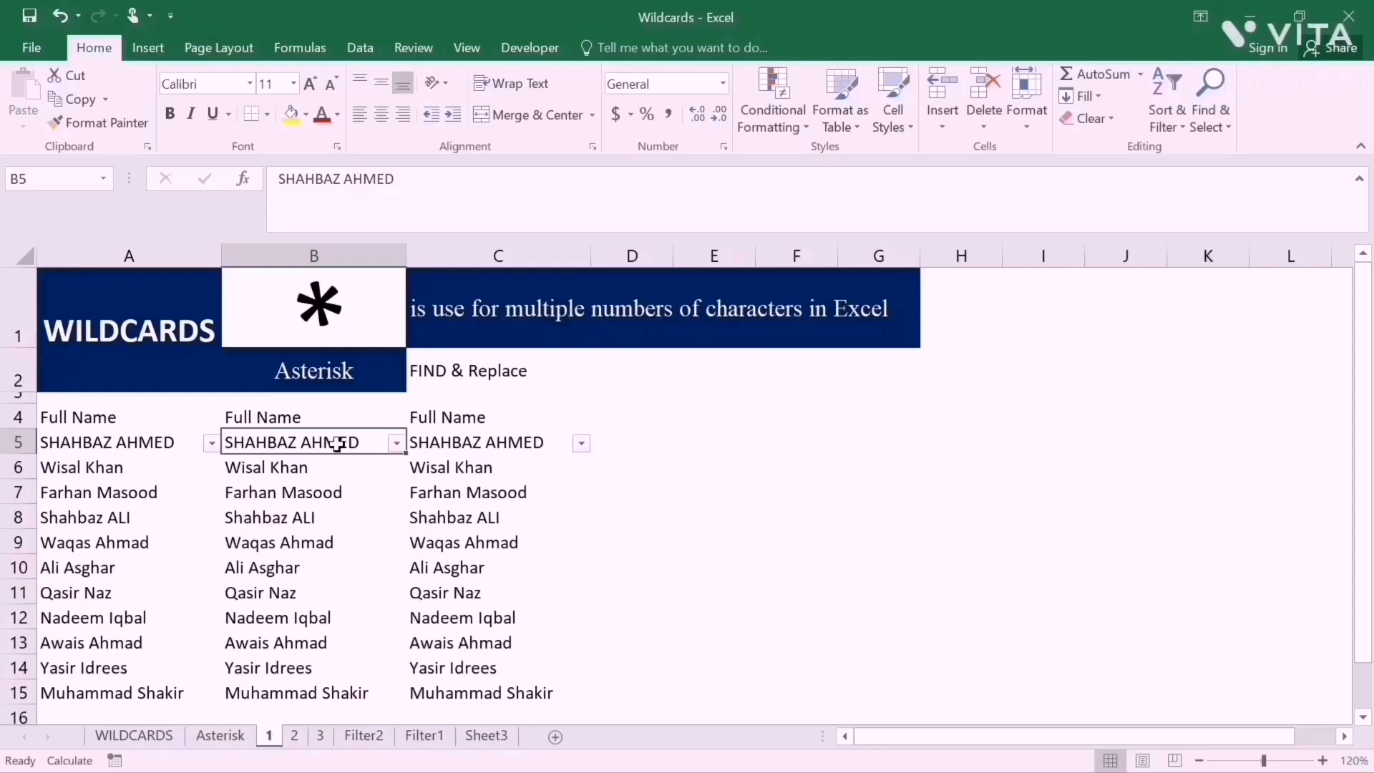
{"action": "key", "text": "ctrl+shift+Down"}
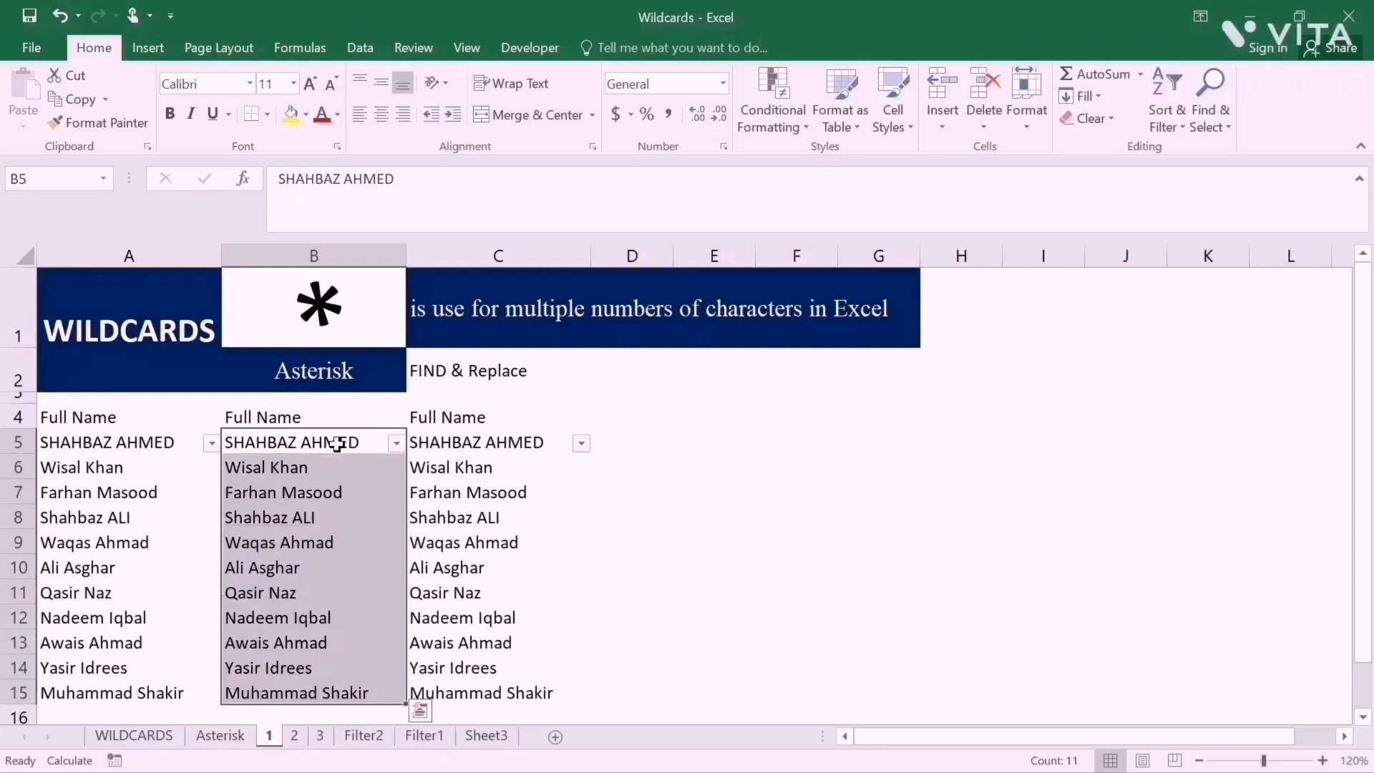
{"action": "key", "text": "ctrl+h"}
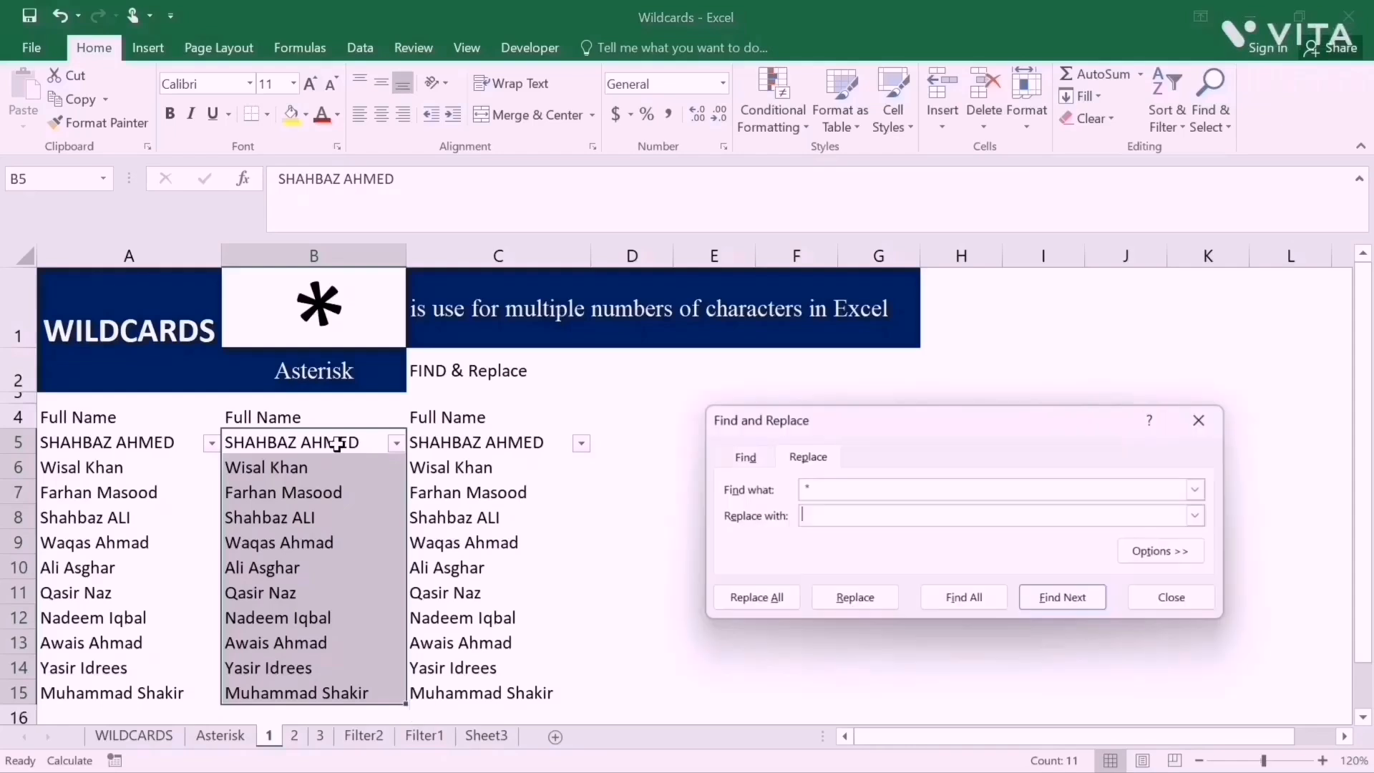
{"action": "left_click", "coordinate": [808, 489]}
{"action": "key", "text": "BackSpace"}
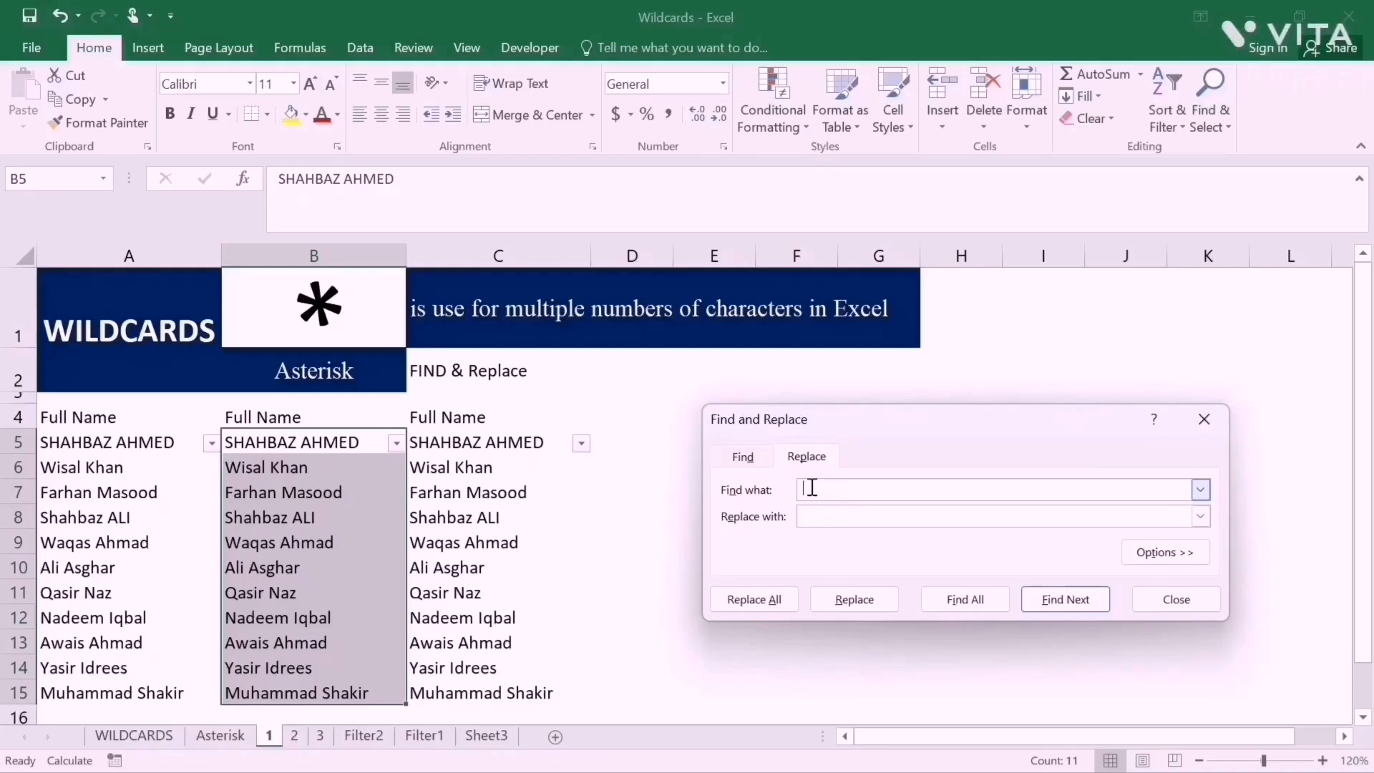
{"action": "type", "text": "*"}
{"action": "left_click", "coordinate": [812, 520]}
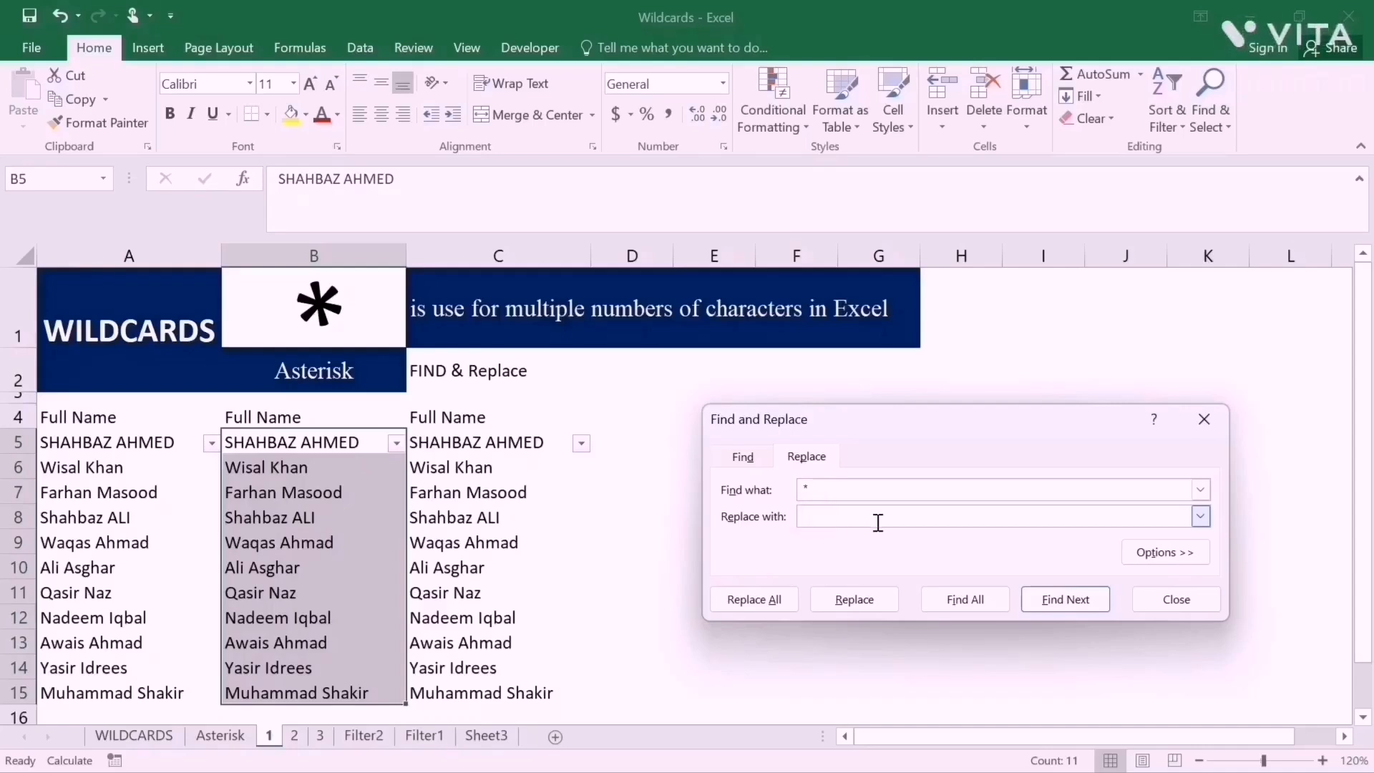
{"action": "left_click", "coordinate": [736, 600]}
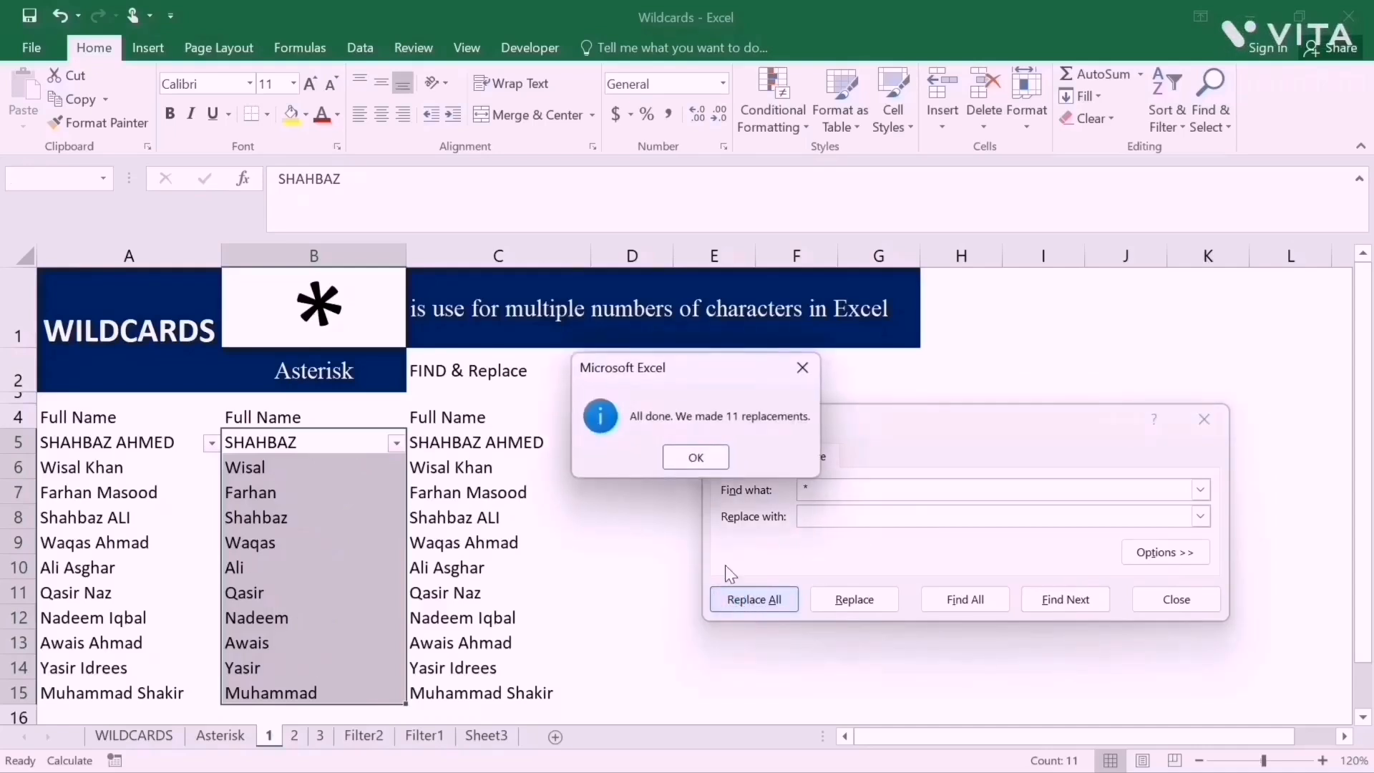
{"action": "left_click", "coordinate": [698, 459]}
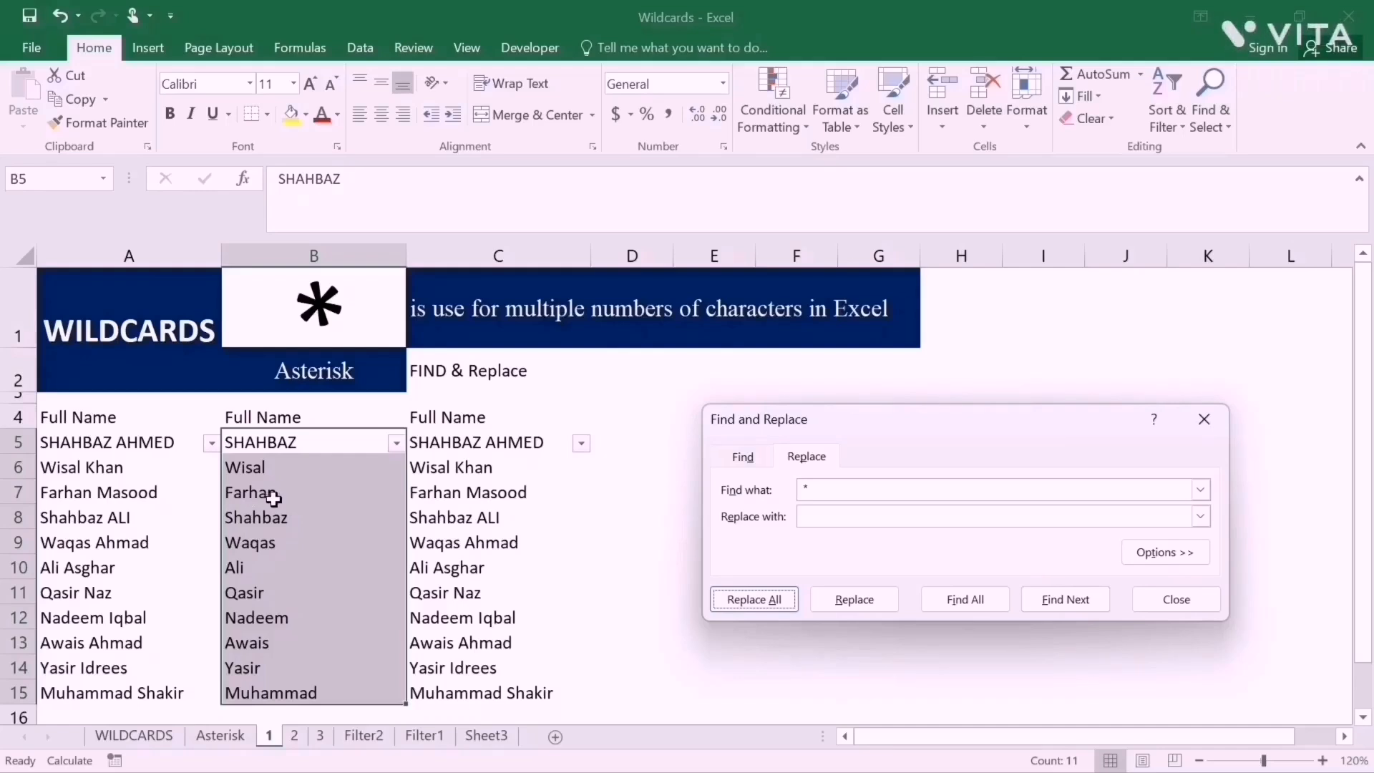
Replace every match of an asterisk wildcard followed by a space with nothing in C5:C15, keeping only the last names
{"action": "left_click", "coordinate": [461, 449]}
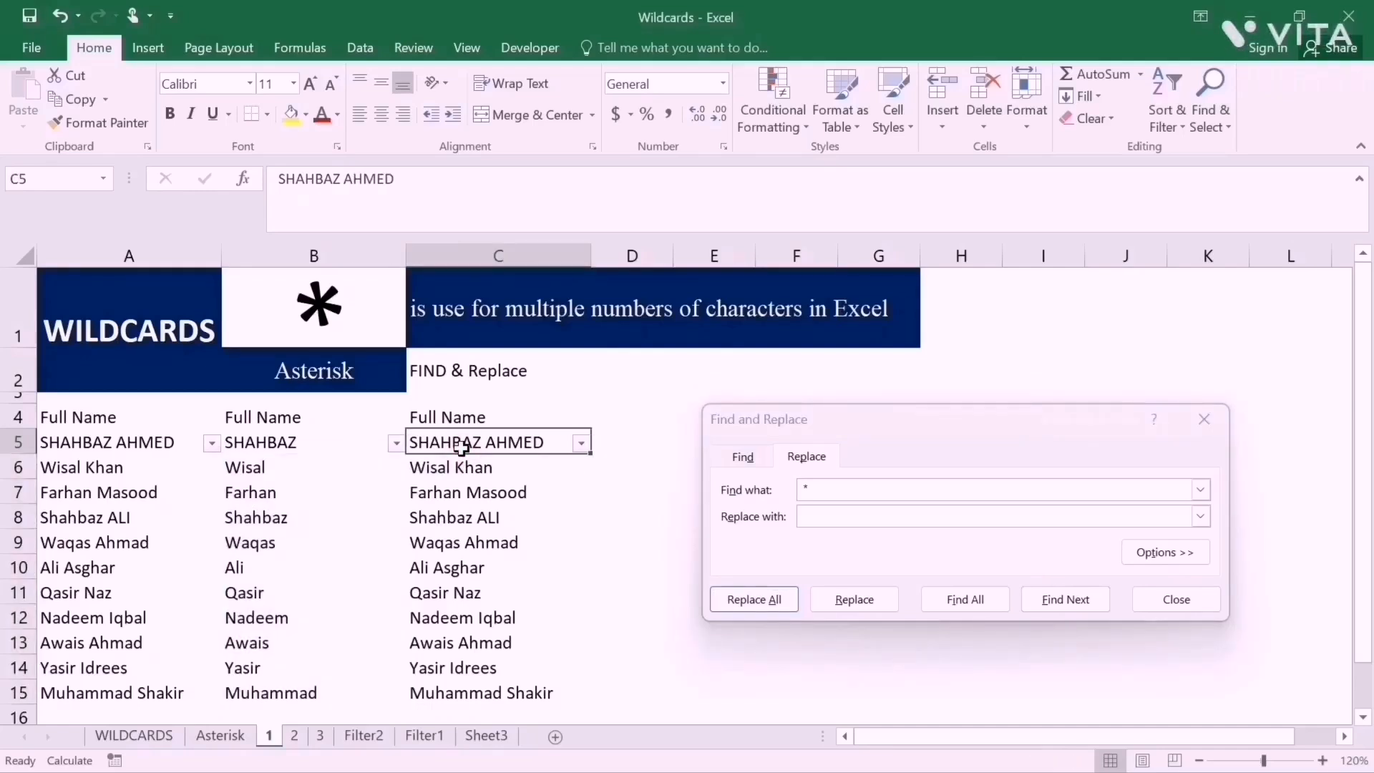
{"action": "key", "text": "ctrl+shift+Down"}
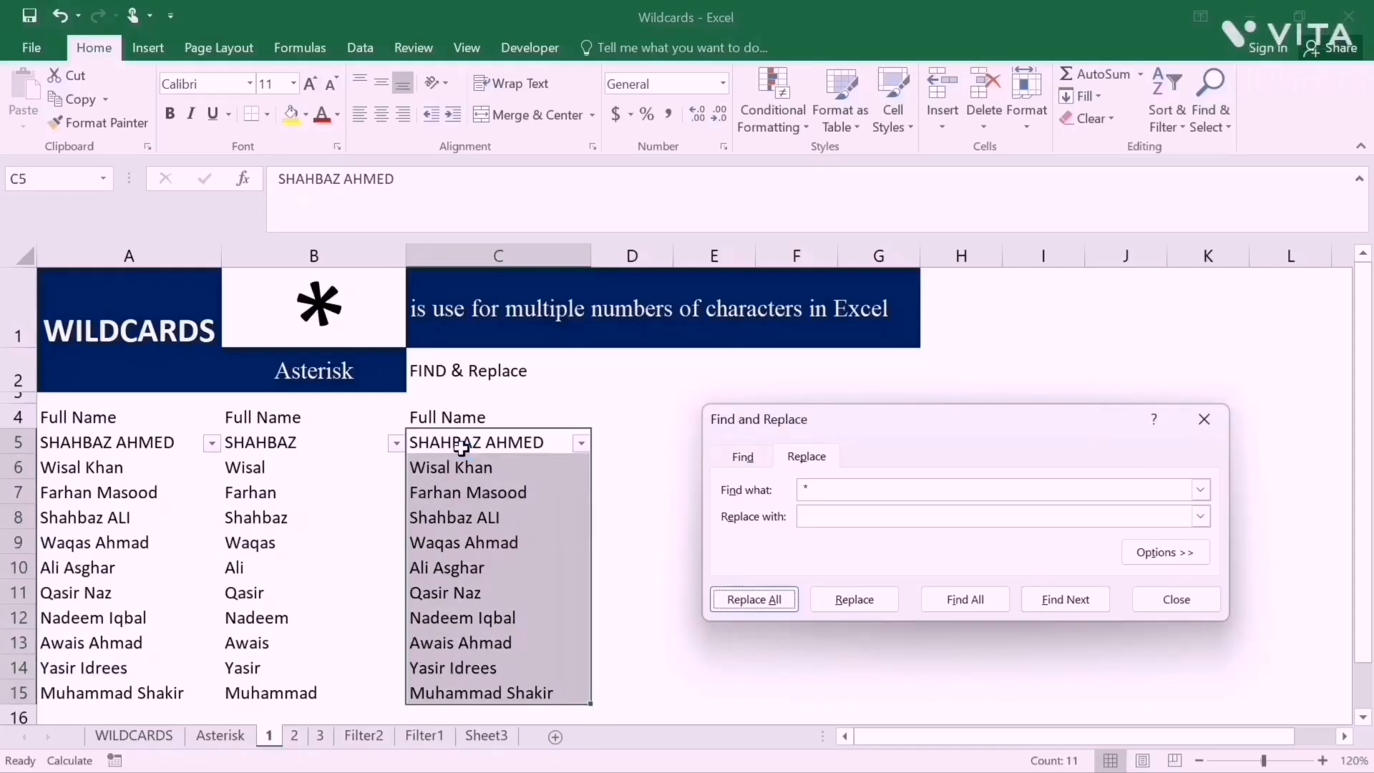
{"action": "left_click", "coordinate": [816, 486]}
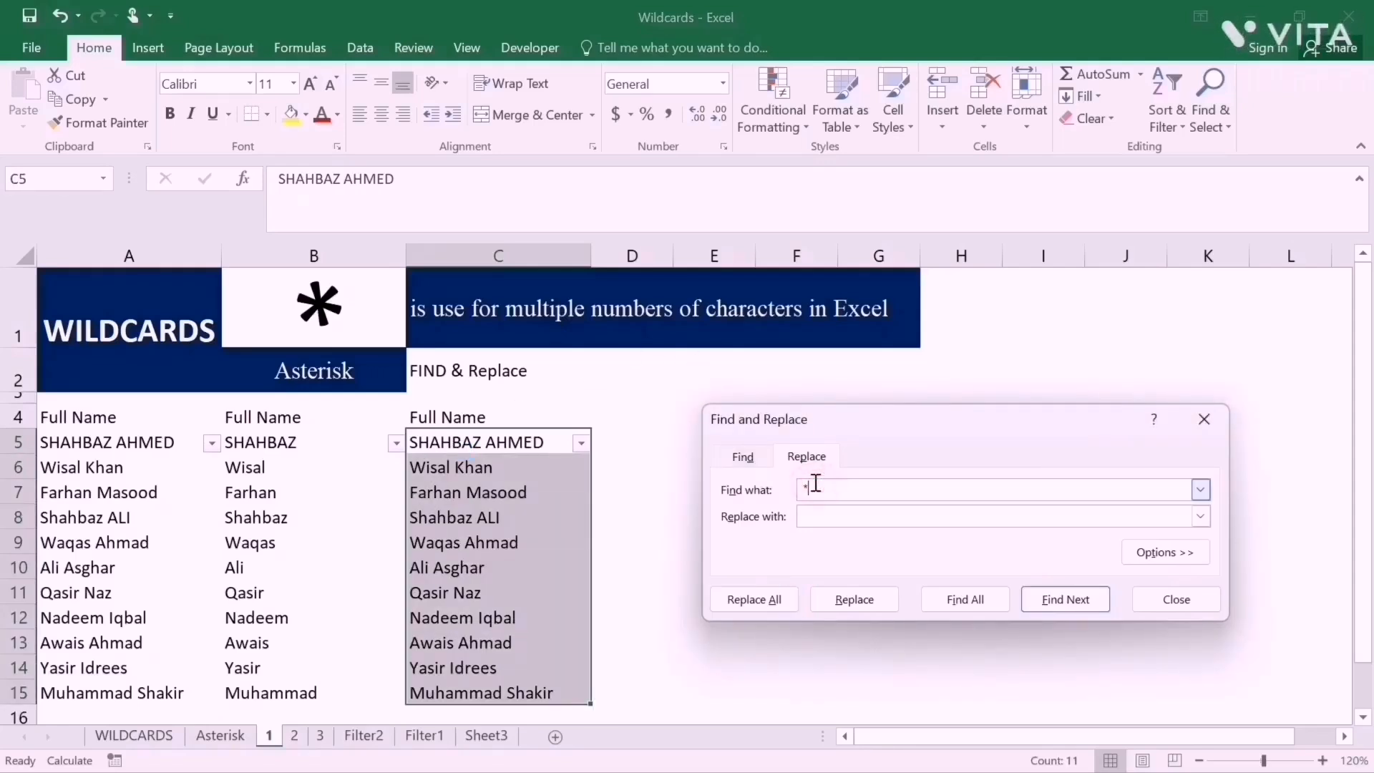
{"action": "type", "text": "*"}
{"action": "left_click", "coordinate": [811, 516]}
{"action": "left_click", "coordinate": [736, 608]}
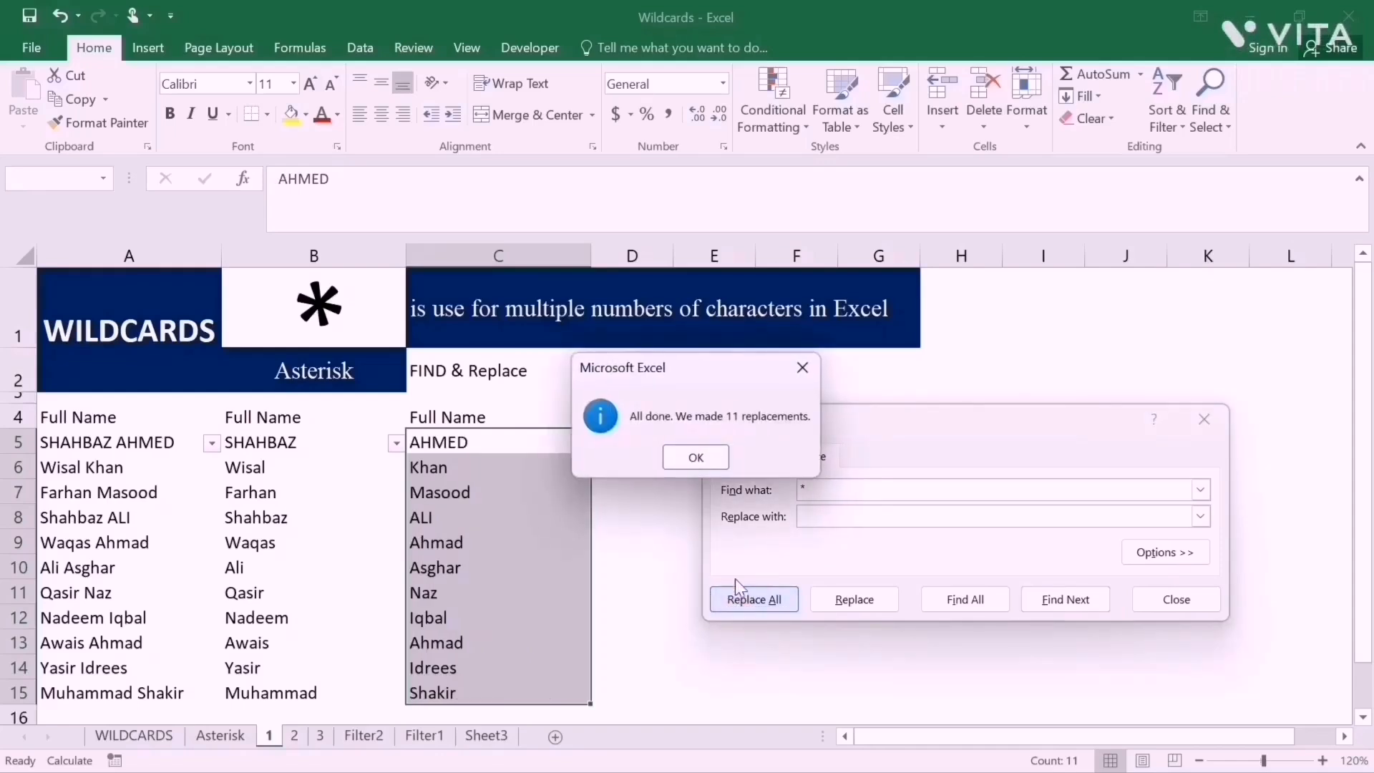
{"action": "left_click", "coordinate": [711, 464]}
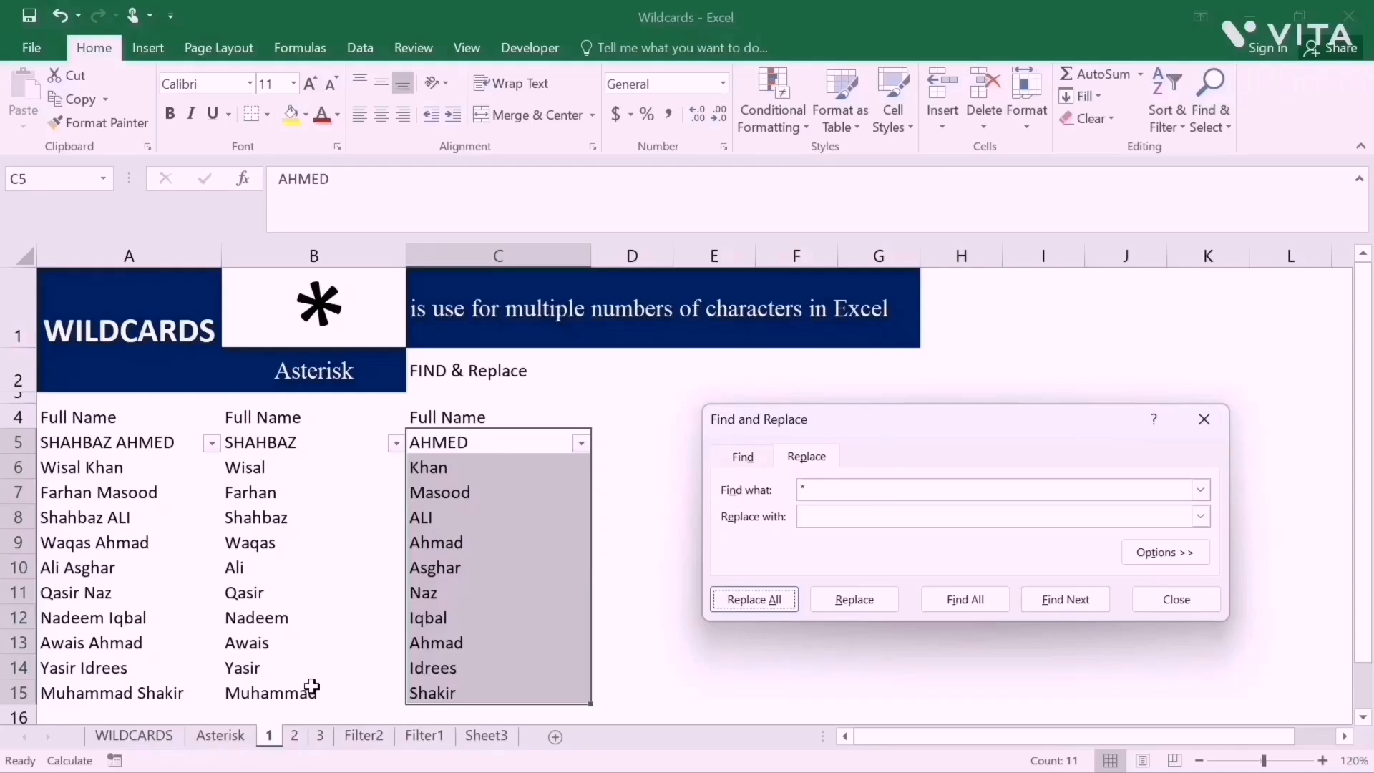
On sheet 2, replace all matches of *, with nothing in B4:B13, keeping only the e-mail addresses
{"action": "left_click", "coordinate": [294, 734]}
{"action": "left_click", "coordinate": [1173, 598]}
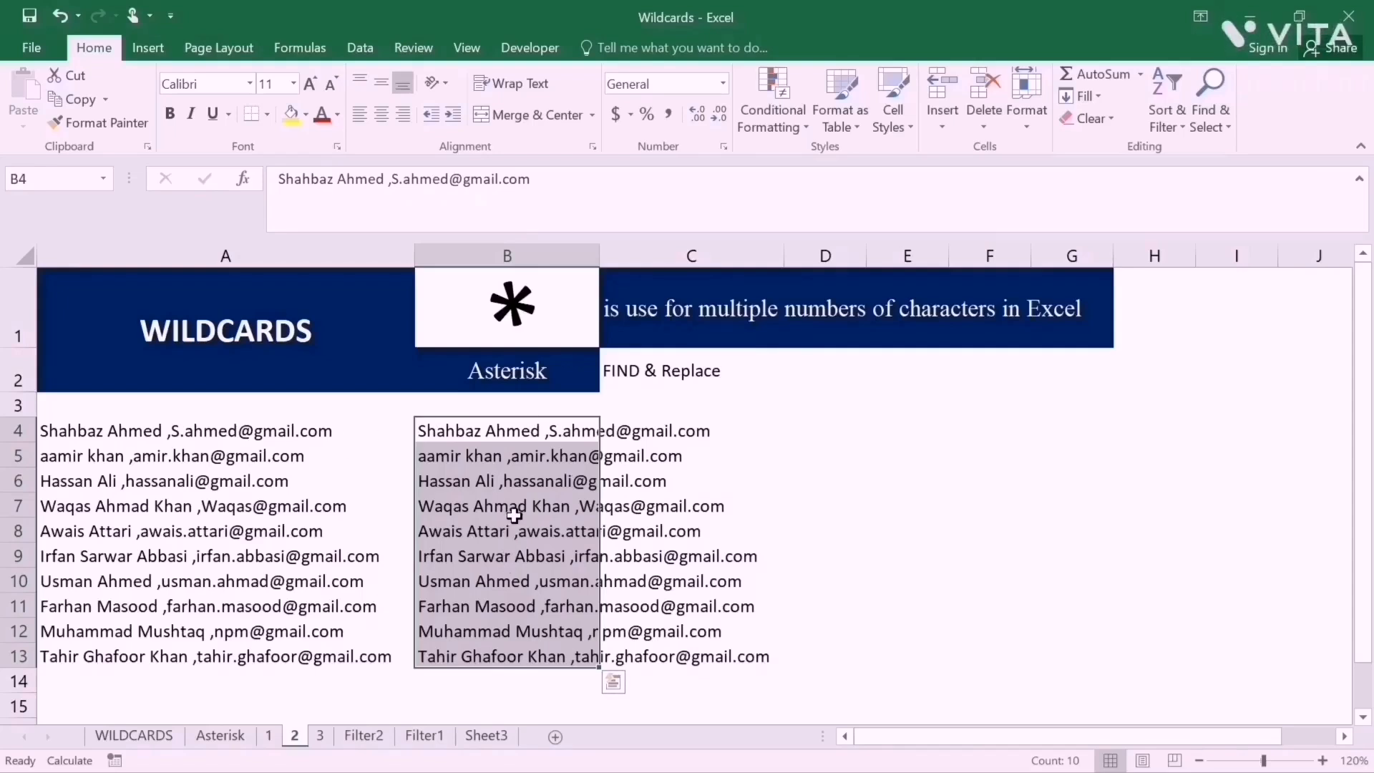
{"action": "left_click", "coordinate": [510, 446]}
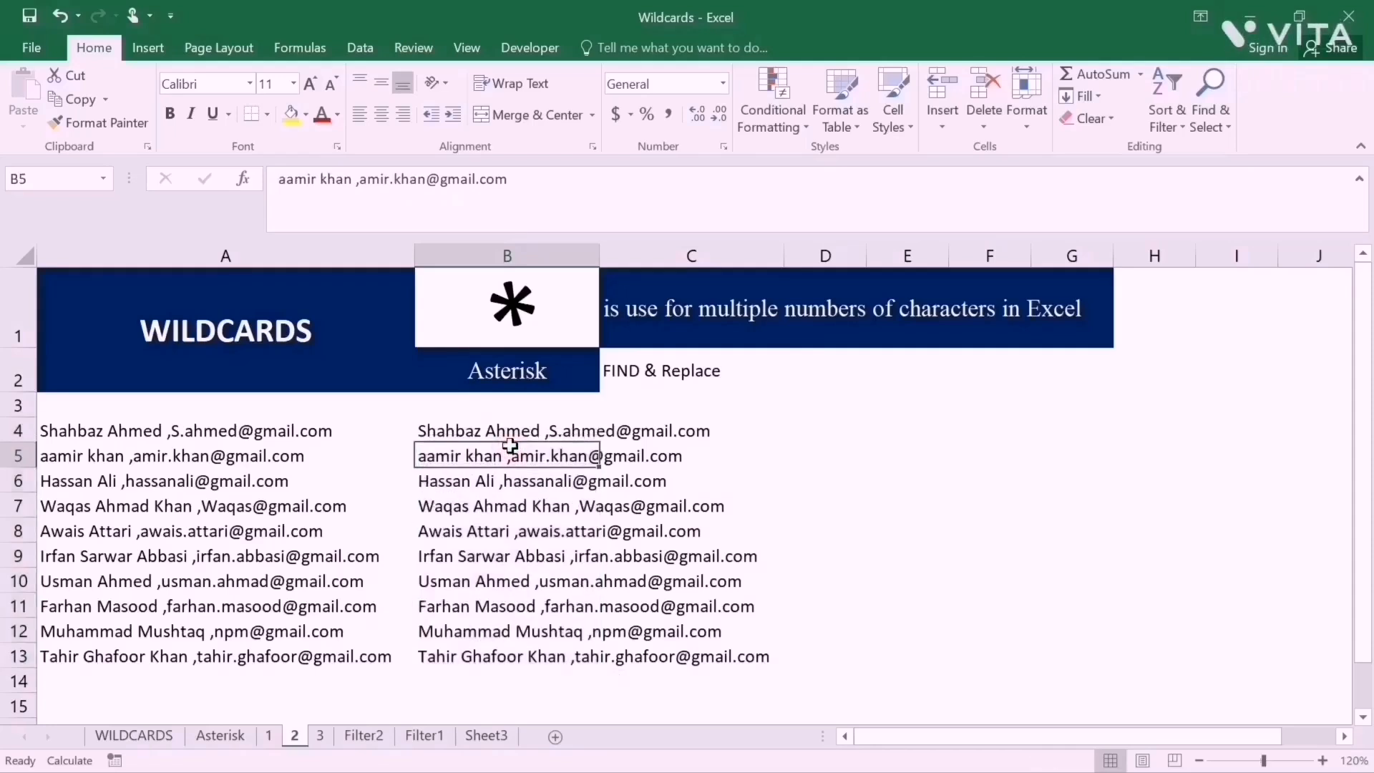
{"action": "left_click", "coordinate": [508, 431]}
{"action": "key", "text": "ctrl+shift+Down"}
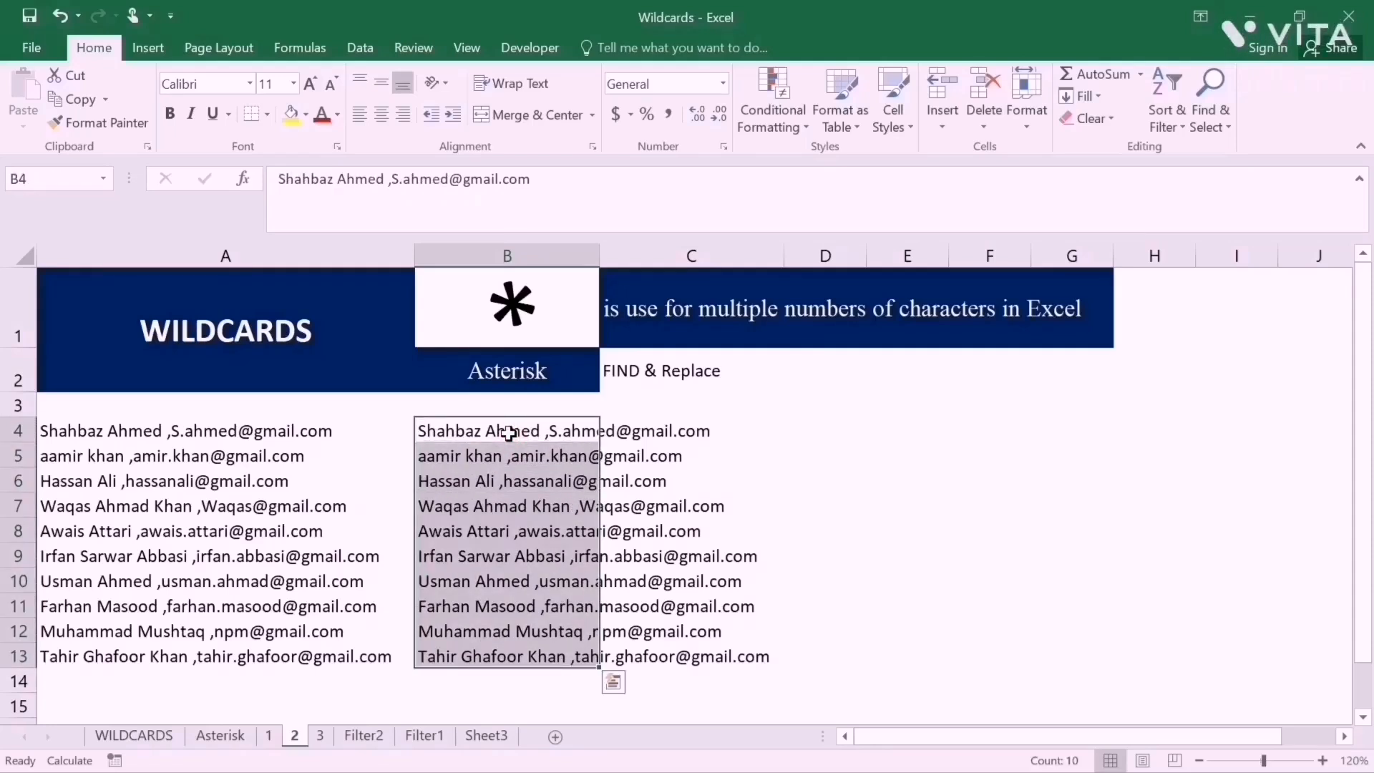
{"action": "key", "text": "ctrl+h"}
{"action": "type", "text": "*"}
{"action": "key", "text": "Tab"}
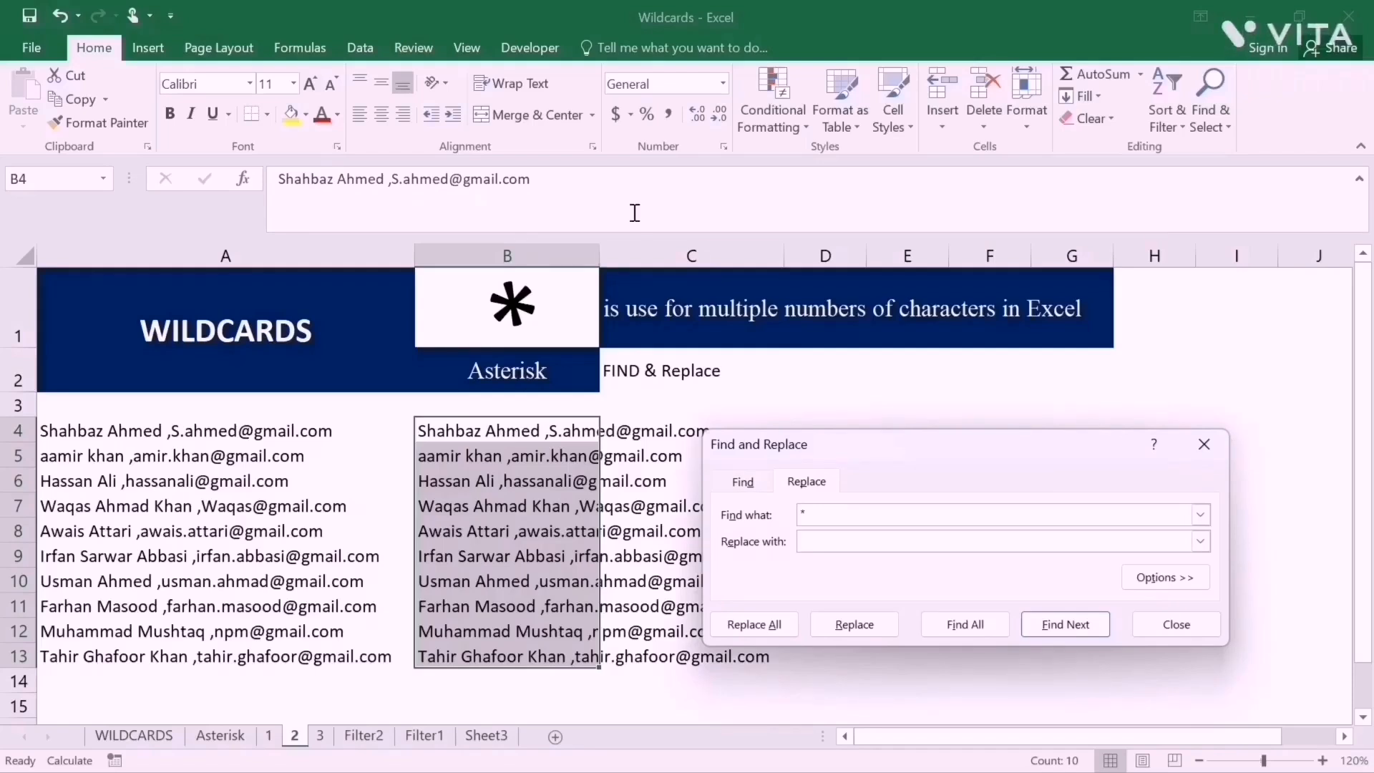
{"action": "left_click", "coordinate": [828, 516]}
{"action": "key", "text": "BackSpace"}
{"action": "type", "text": "*,"}
{"action": "left_click", "coordinate": [819, 539]}
{"action": "left_click", "coordinate": [772, 625]}
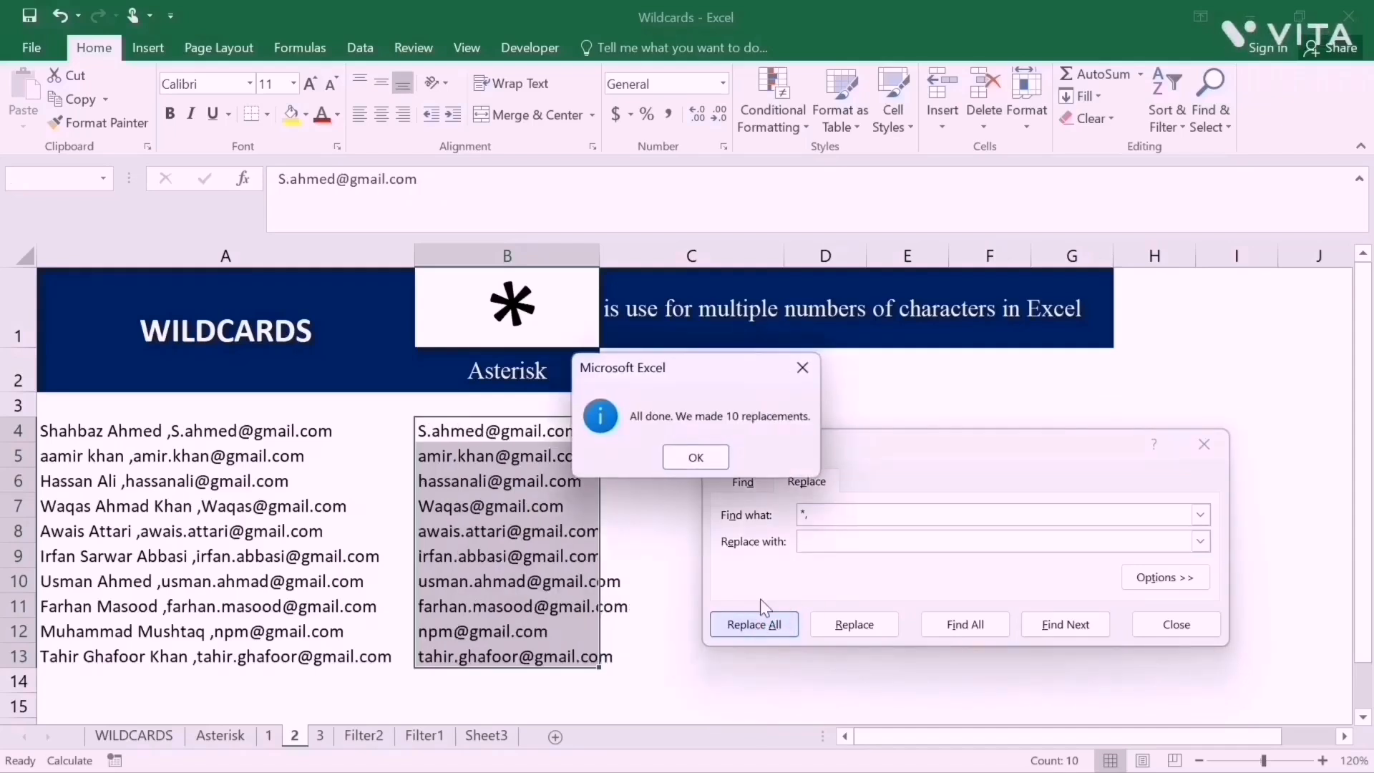
Close the replacement confirmation and the Find and Replace dialog on sheet 2
{"action": "left_click", "coordinate": [724, 456]}
{"action": "left_click", "coordinate": [1169, 629]}
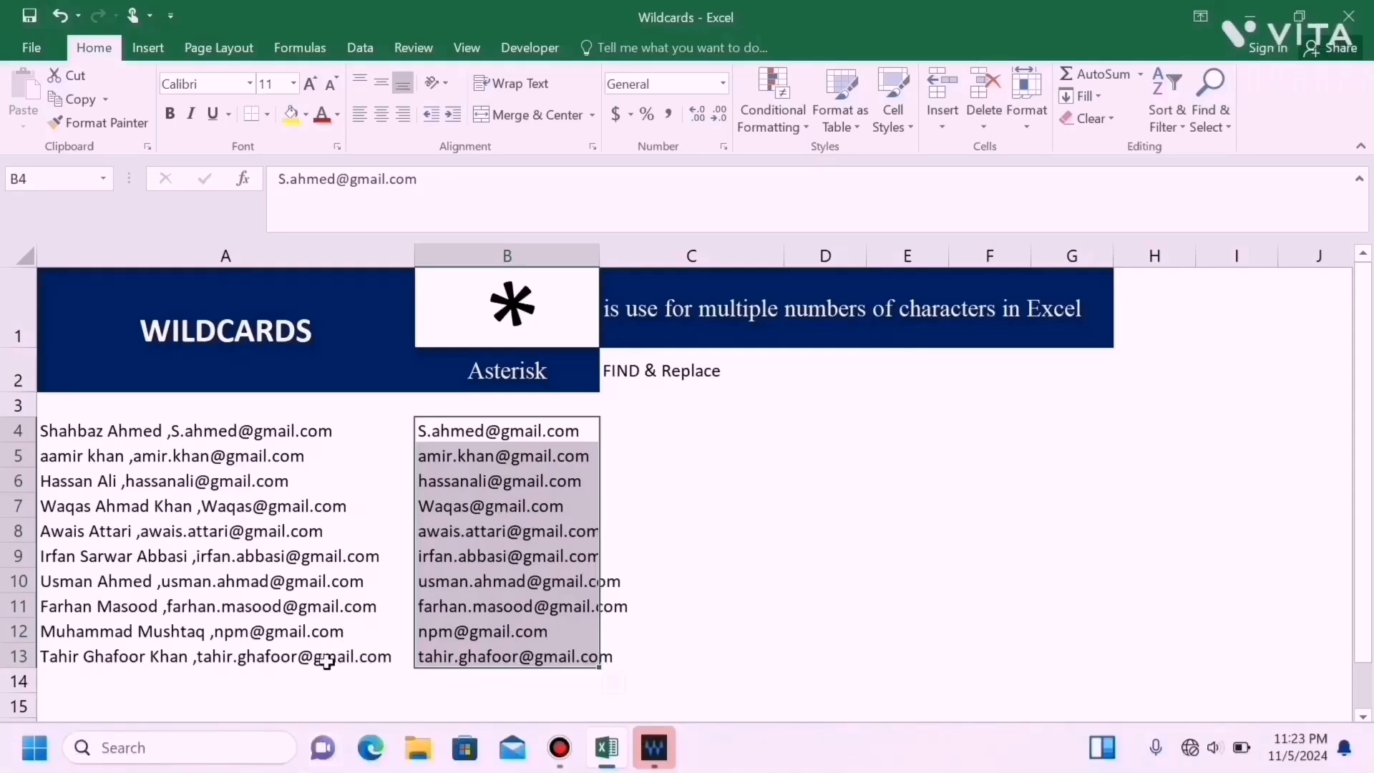
{"action": "left_click", "coordinate": [44, 763]}
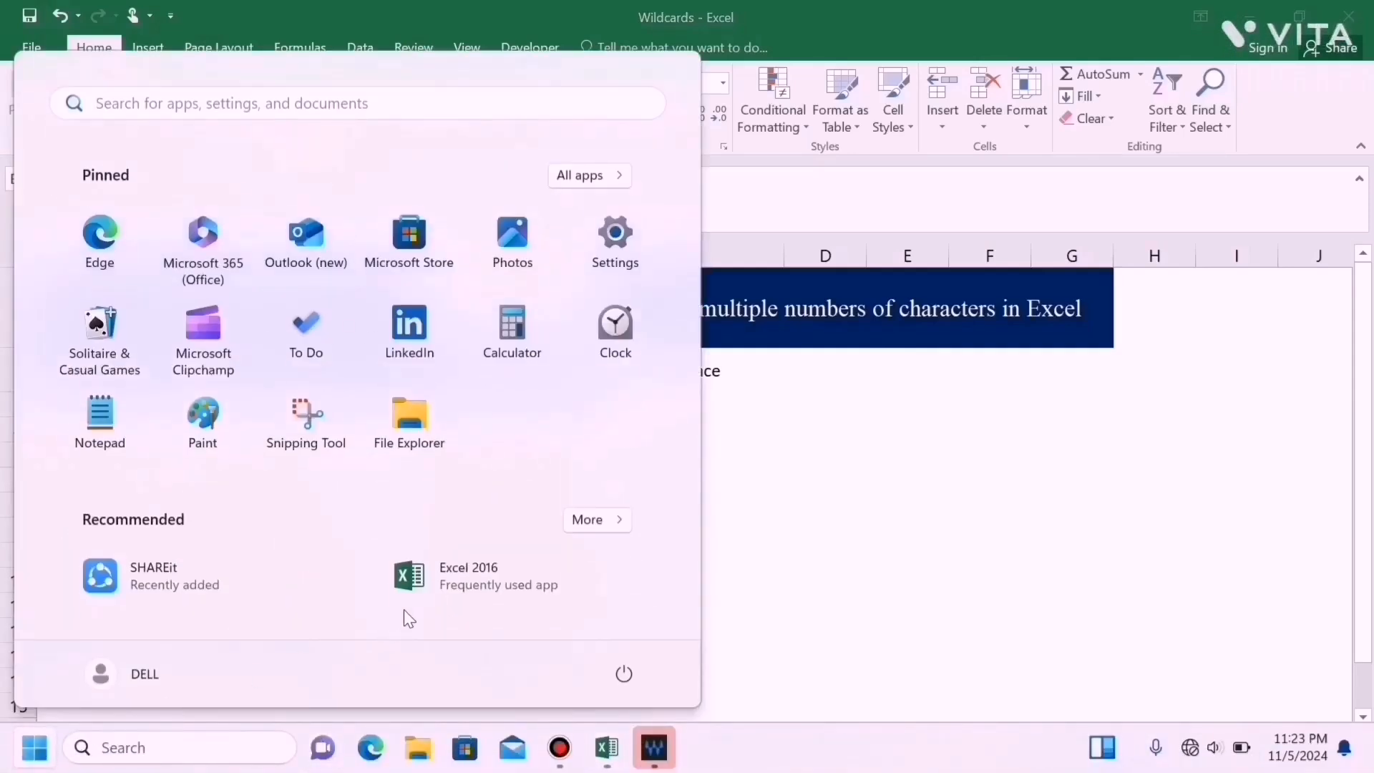
{"action": "key", "text": "Escape"}
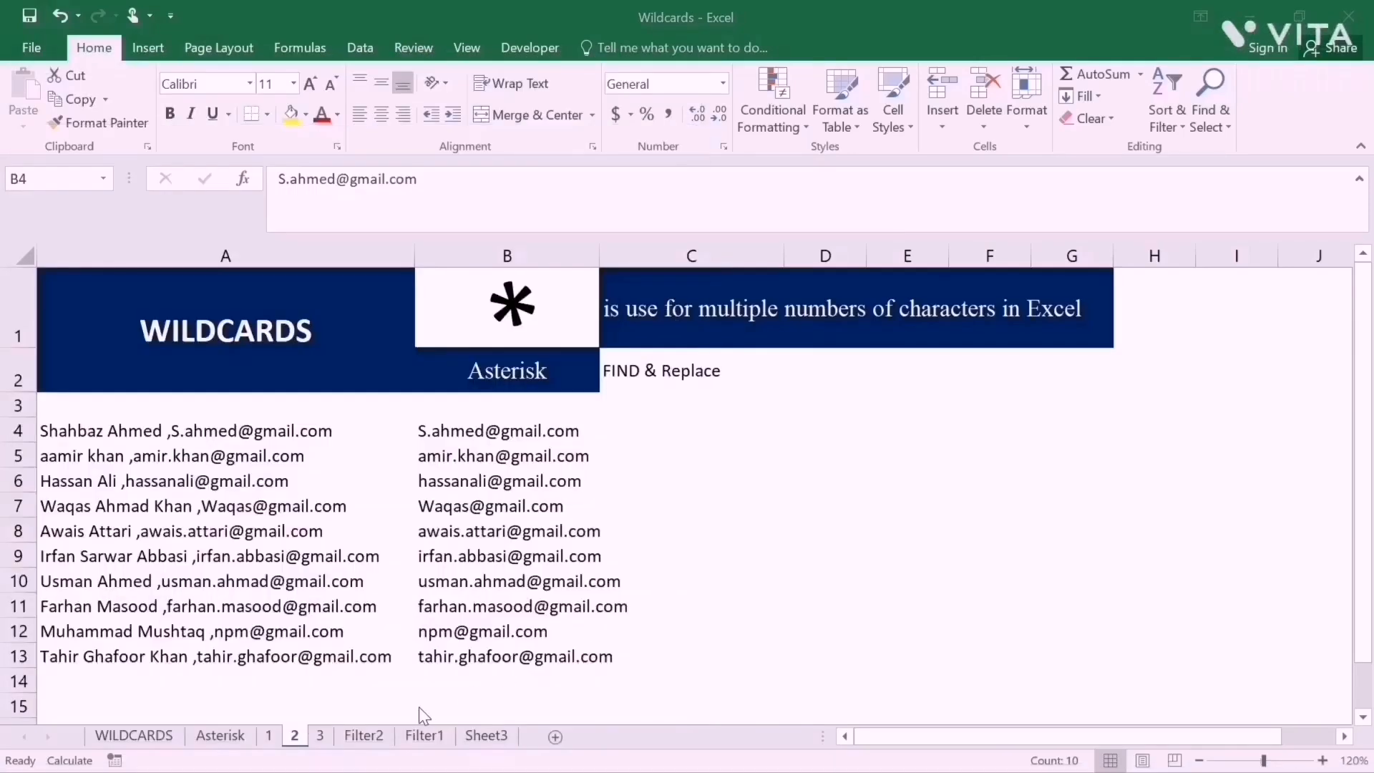
On sheet 3, replace all matches of (*) with nothing in B4:B16, keeping only the names
{"action": "left_click", "coordinate": [322, 735]}
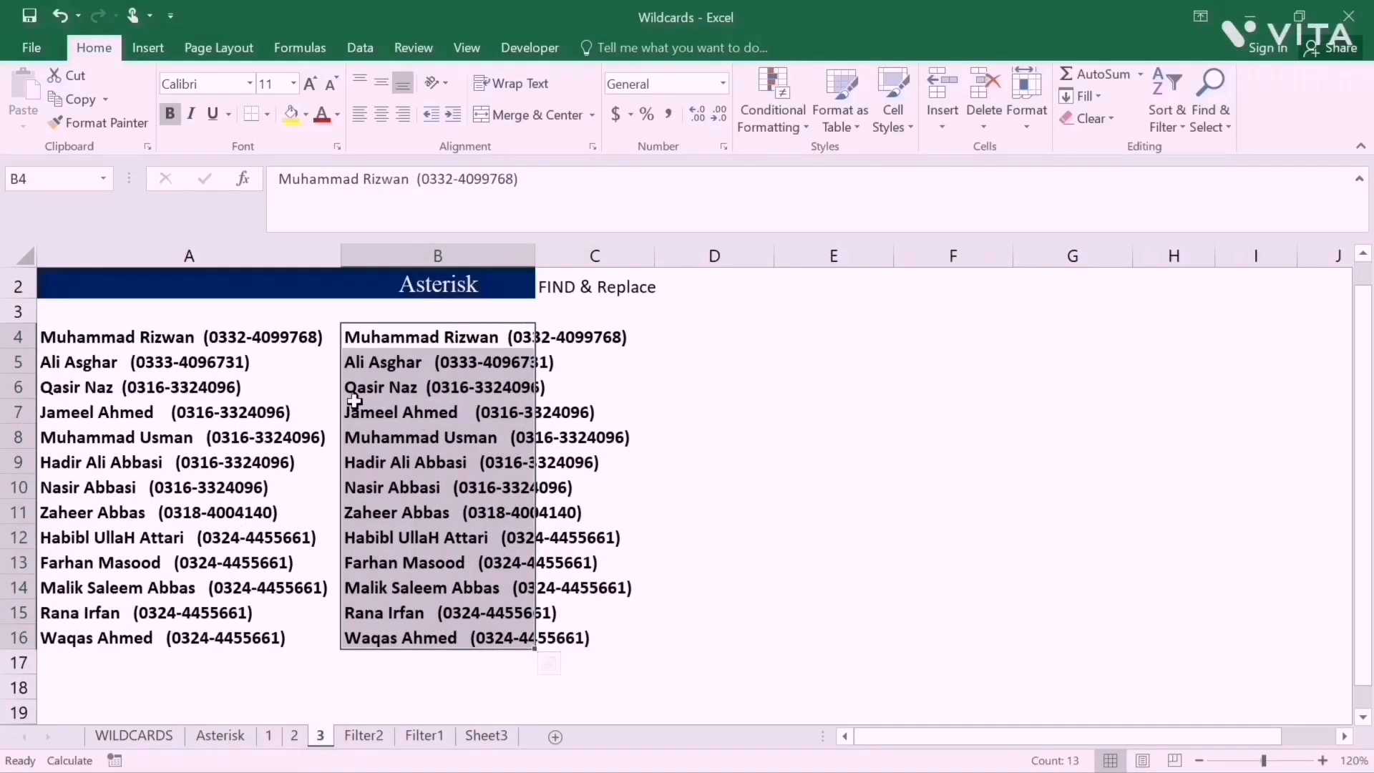
{"action": "left_click", "coordinate": [428, 352]}
{"action": "left_click", "coordinate": [428, 349]}
{"action": "key", "text": "Right"}
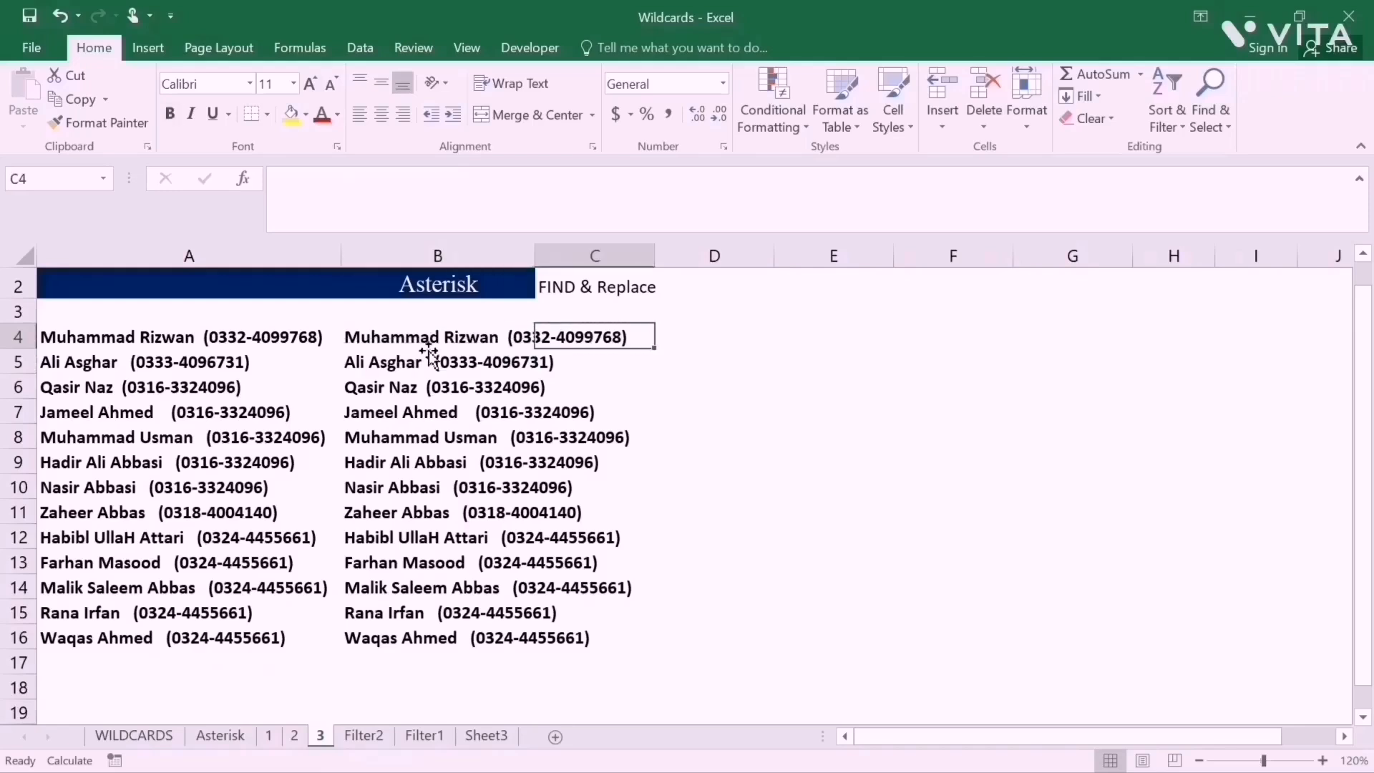
{"action": "key", "text": "Left"}
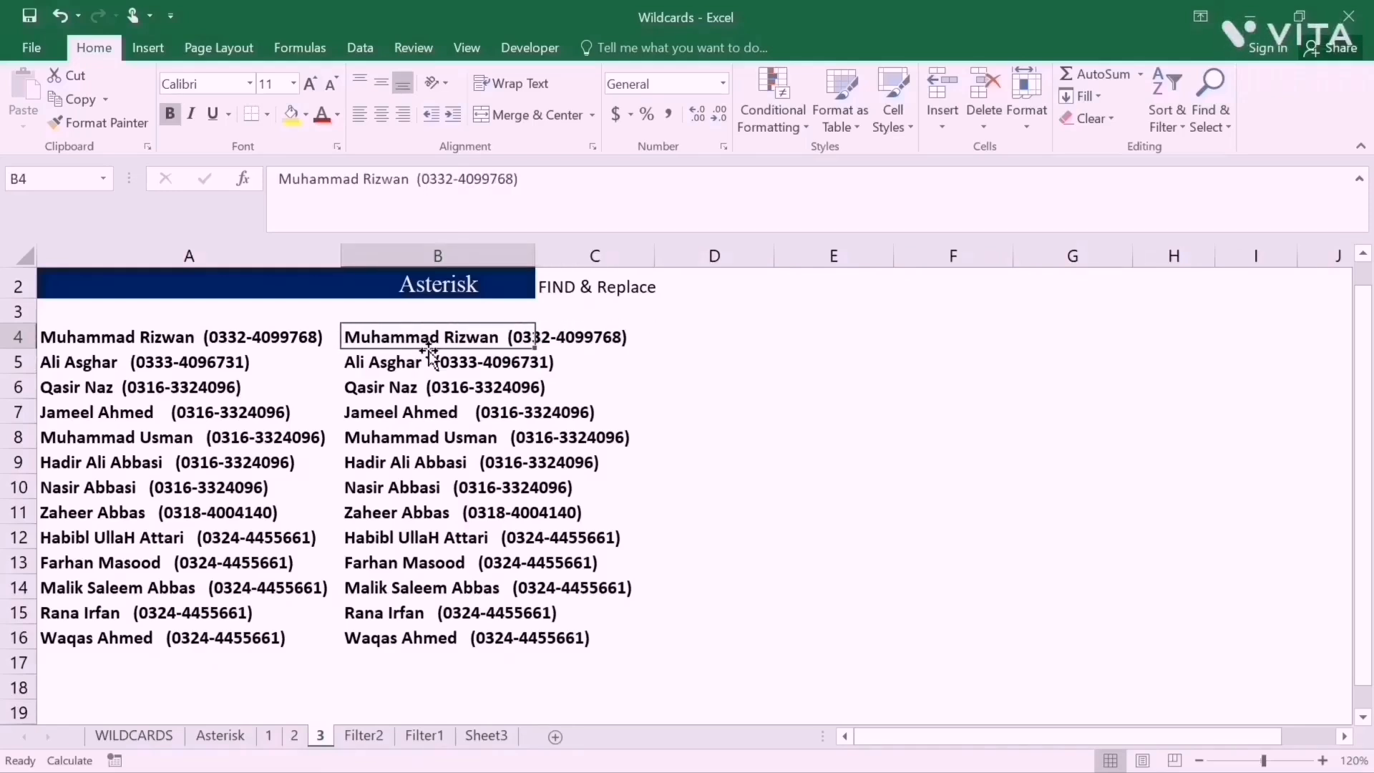
{"action": "key", "text": "ctrl+shift+Down"}
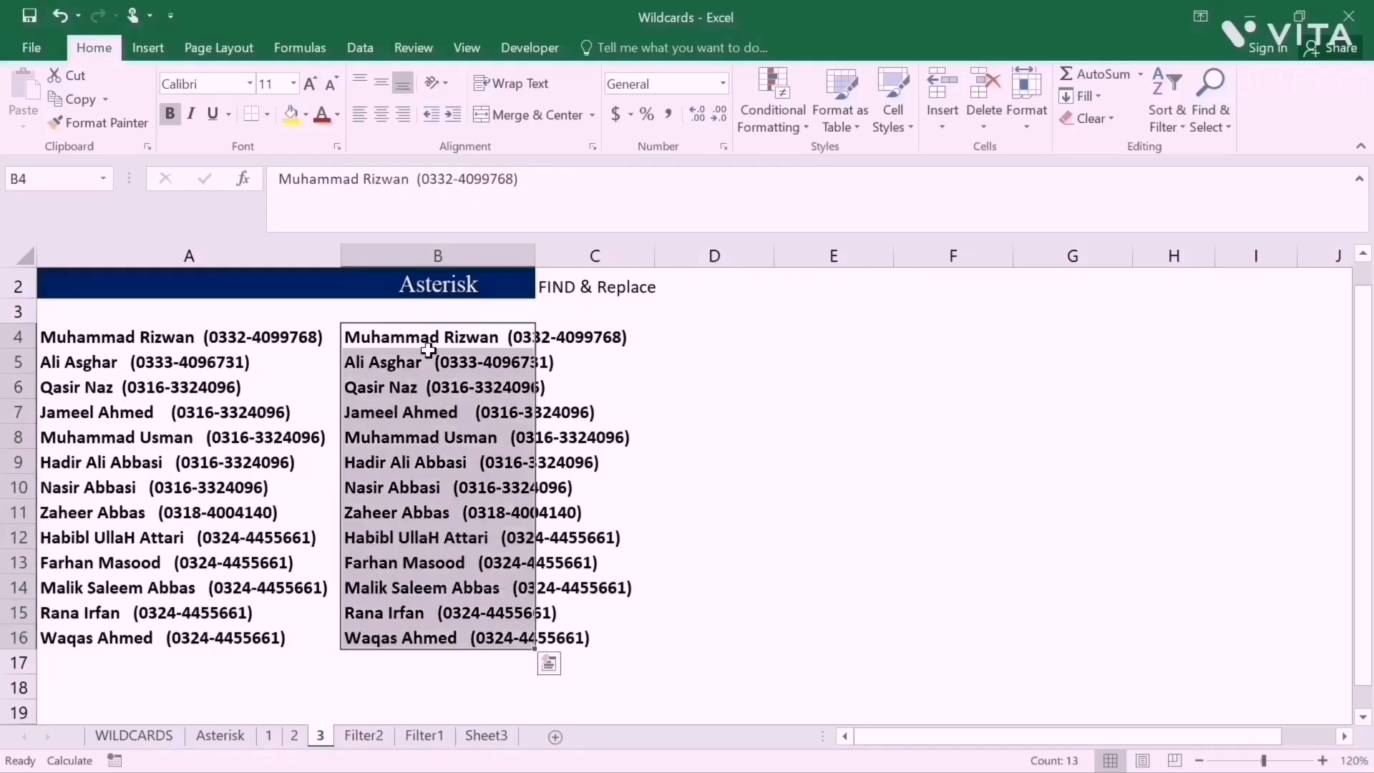
{"action": "key", "text": "ctrl+h"}
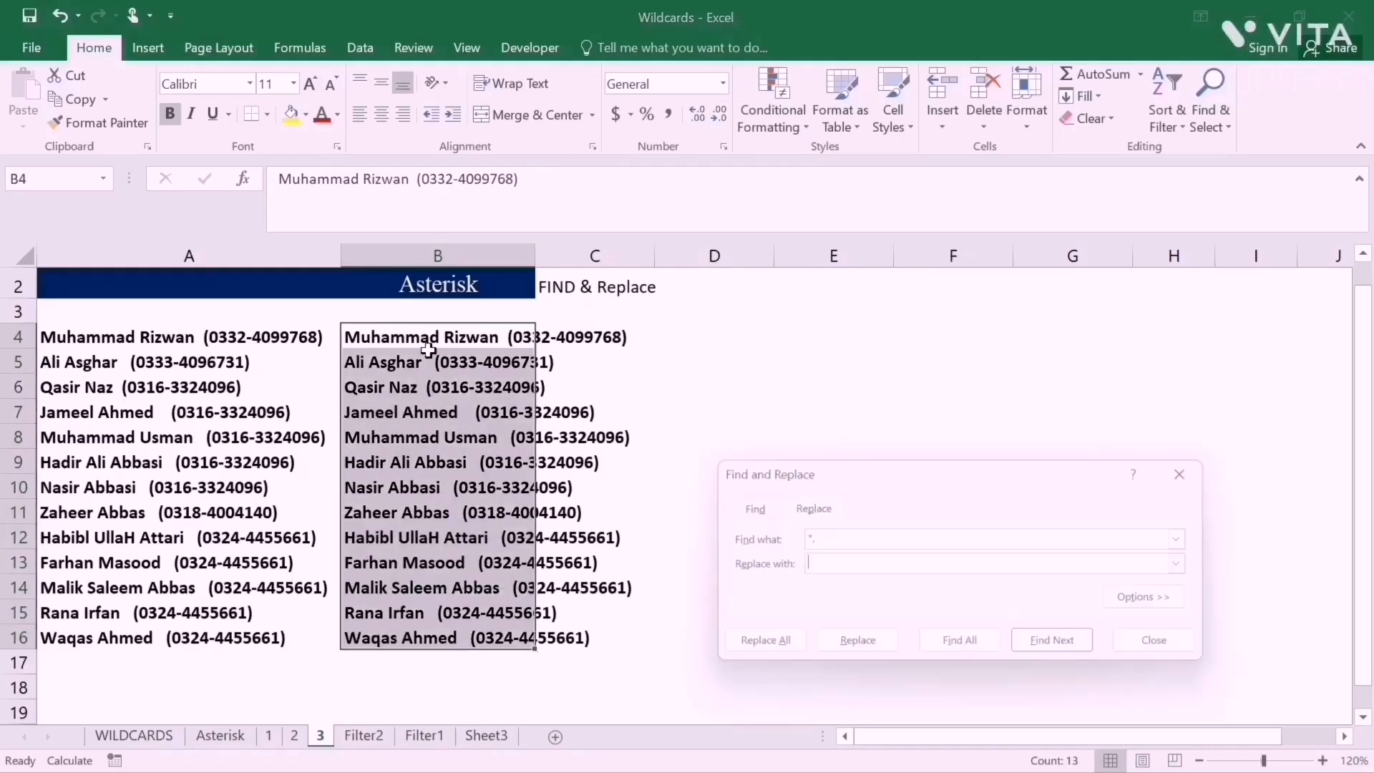
{"action": "left_click", "coordinate": [807, 540]}
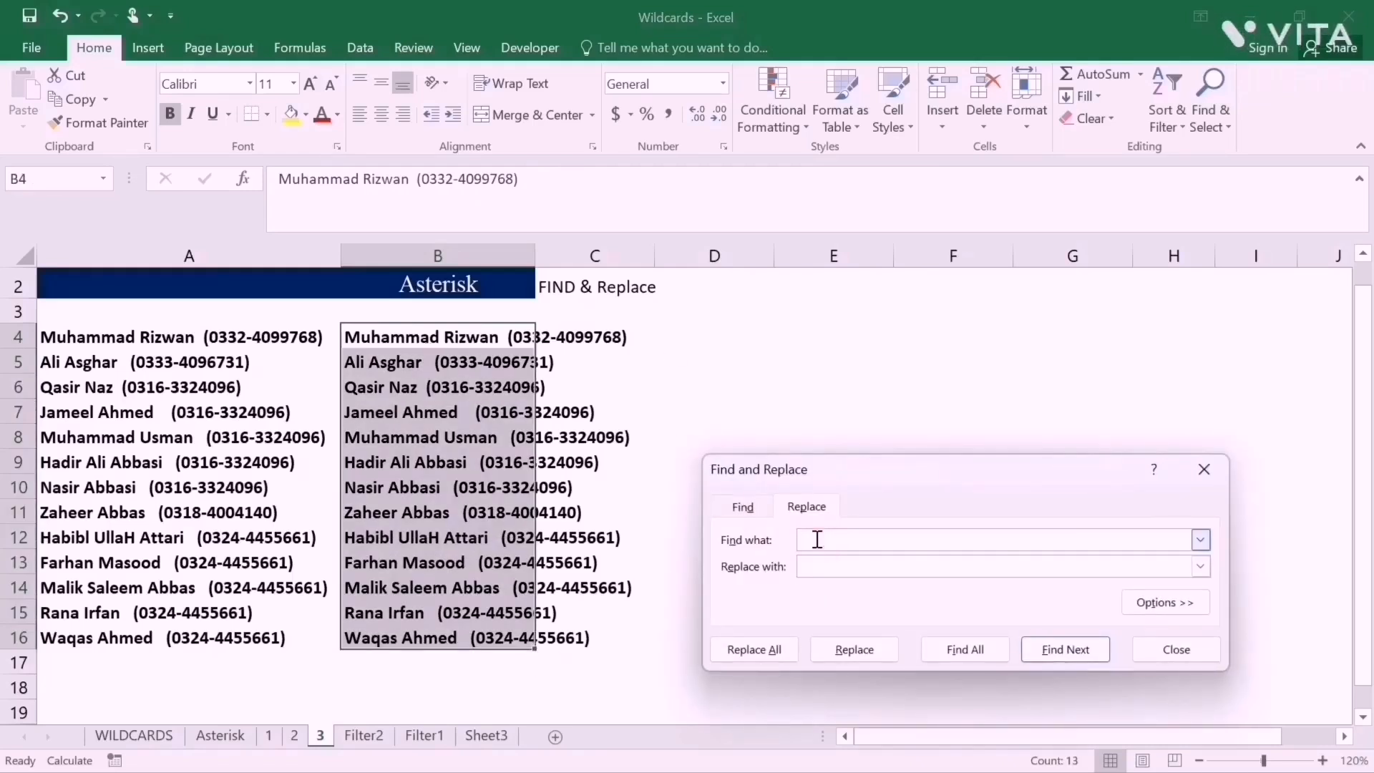
{"action": "type", "text": "(*"}
{"action": "left_click", "coordinate": [831, 570]}
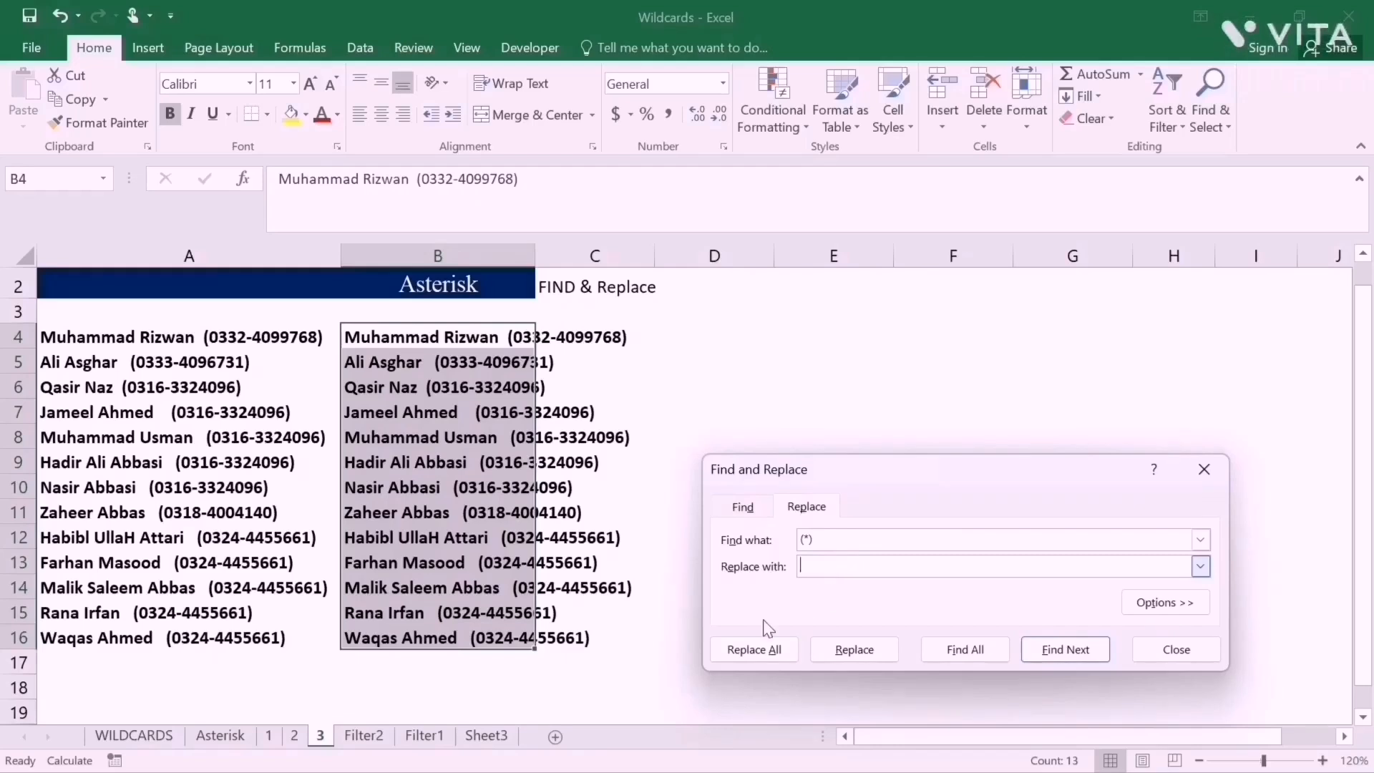
{"action": "left_click", "coordinate": [738, 655]}
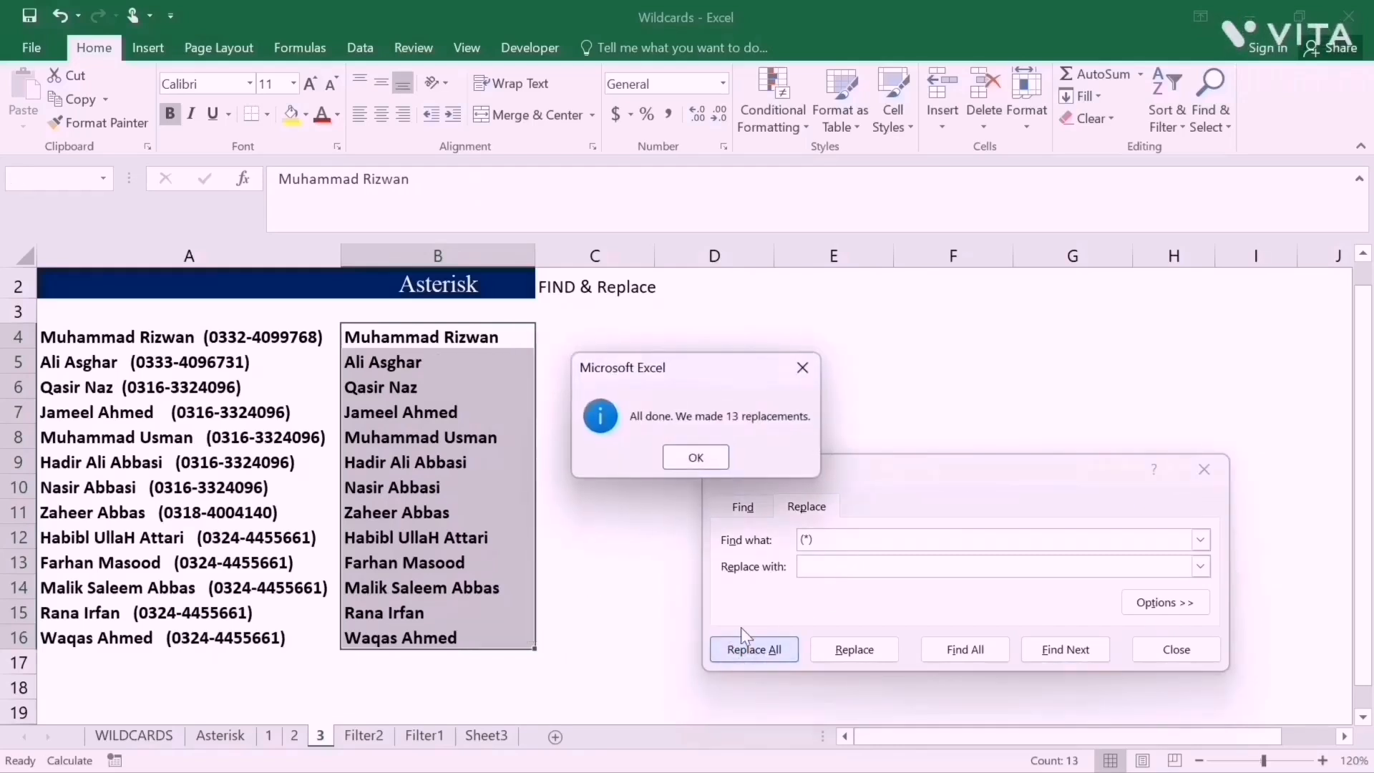
{"action": "left_click", "coordinate": [696, 457]}
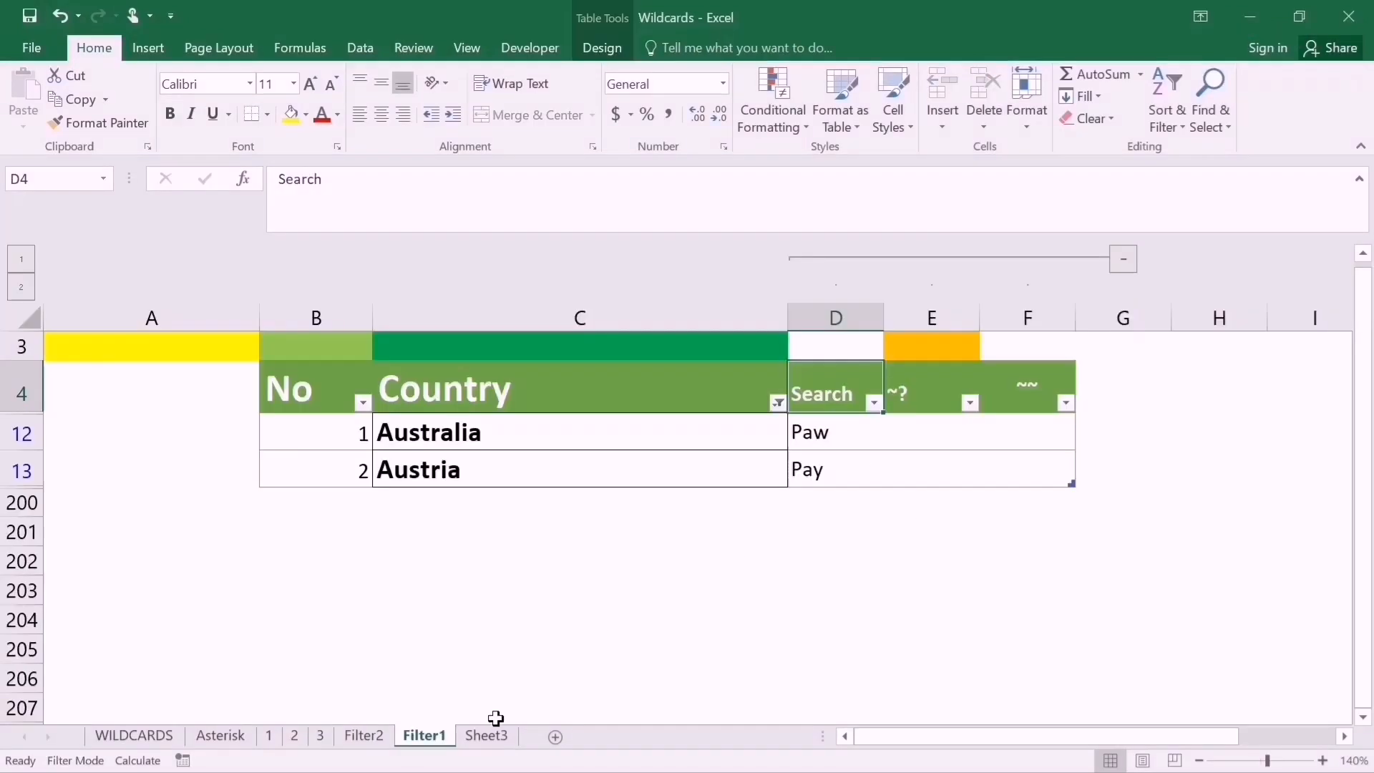
On Sheet3, filter the Eemployee column with the search pattern *ahm?d
{"action": "left_click", "coordinate": [486, 737]}
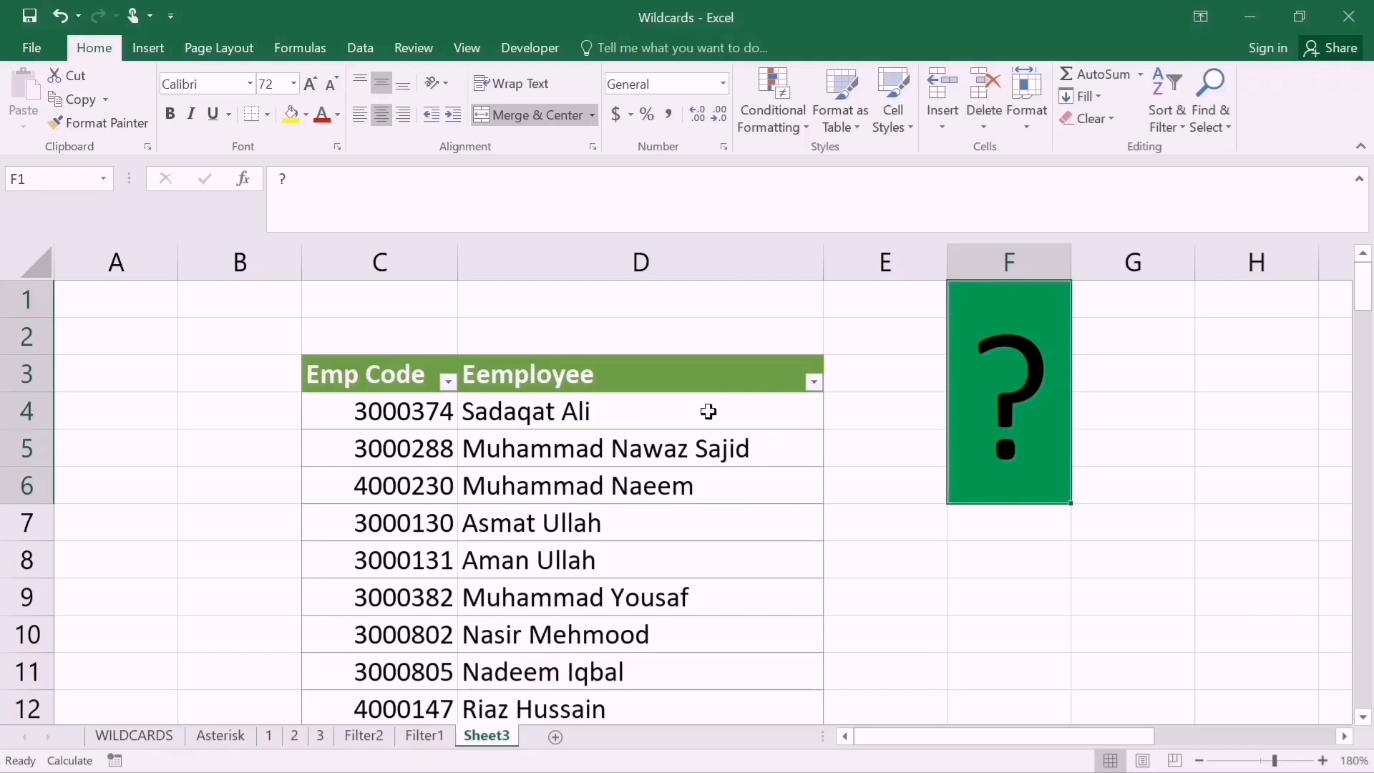
{"action": "left_click", "coordinate": [820, 390]}
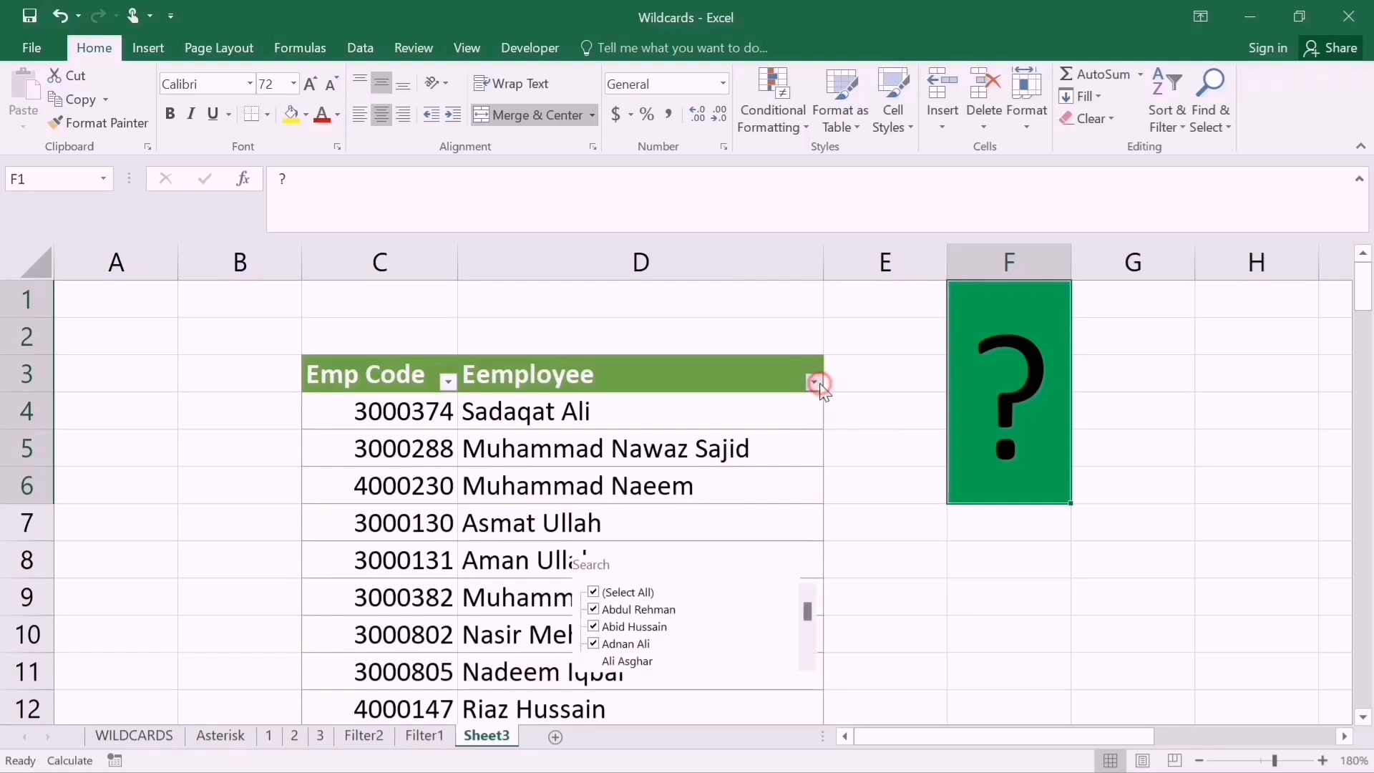
{"action": "left_click", "coordinate": [626, 566]}
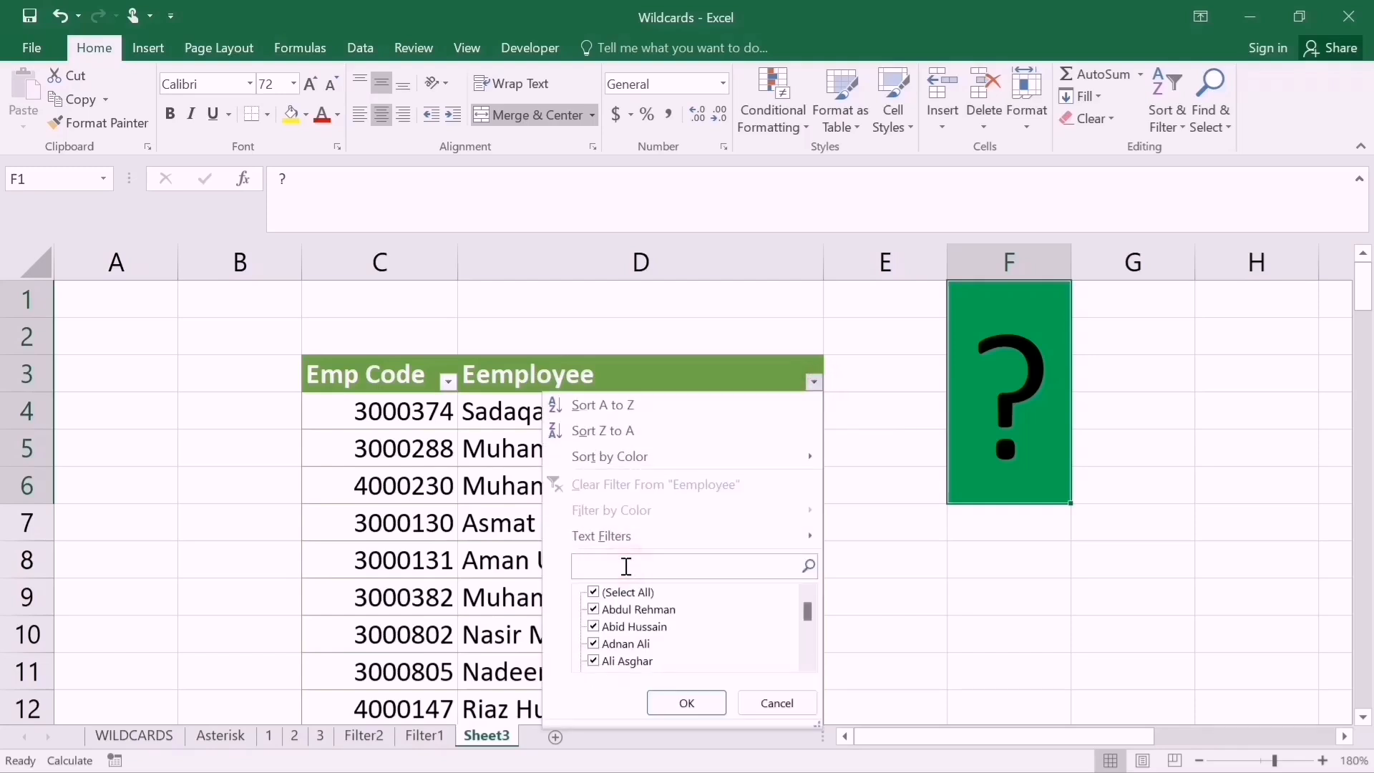
{"action": "type", "text": "*"}
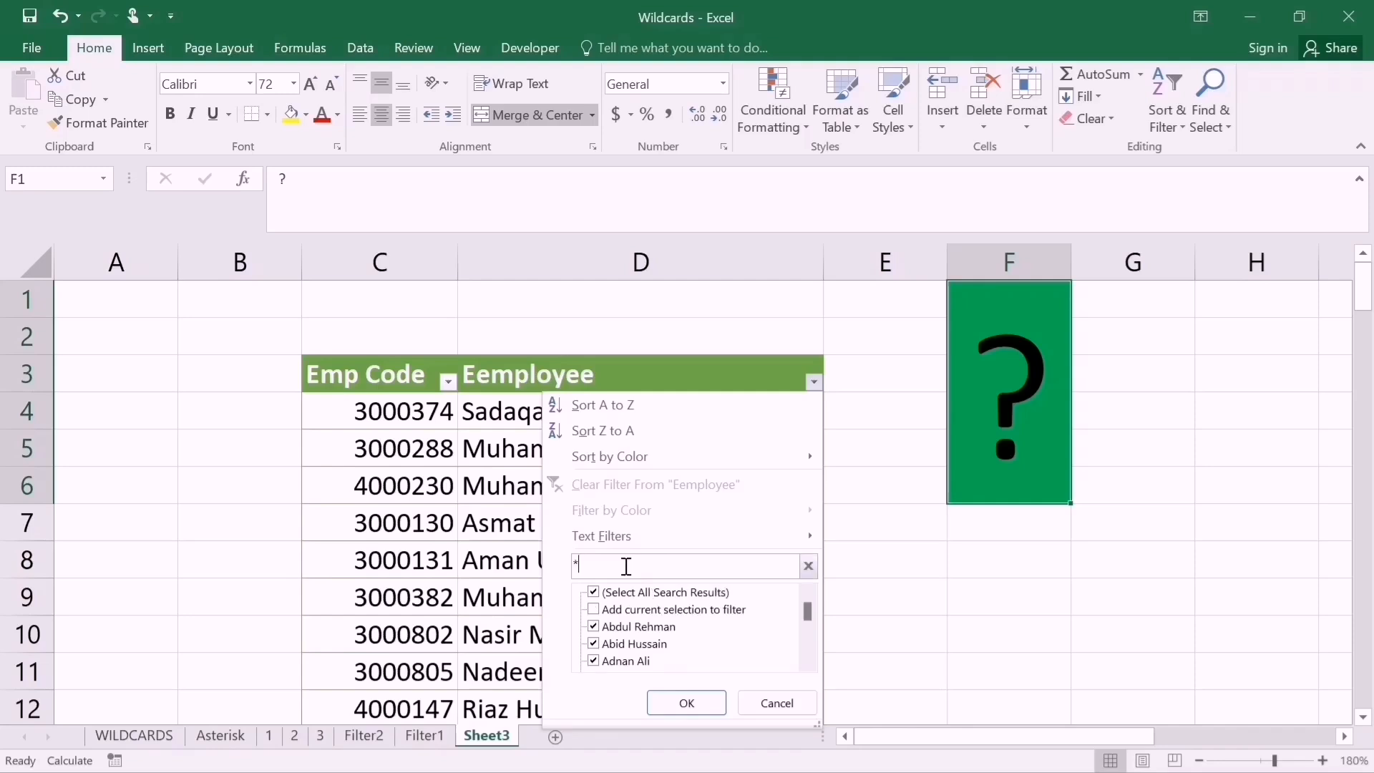
{"action": "type", "text": "ahm?d"}
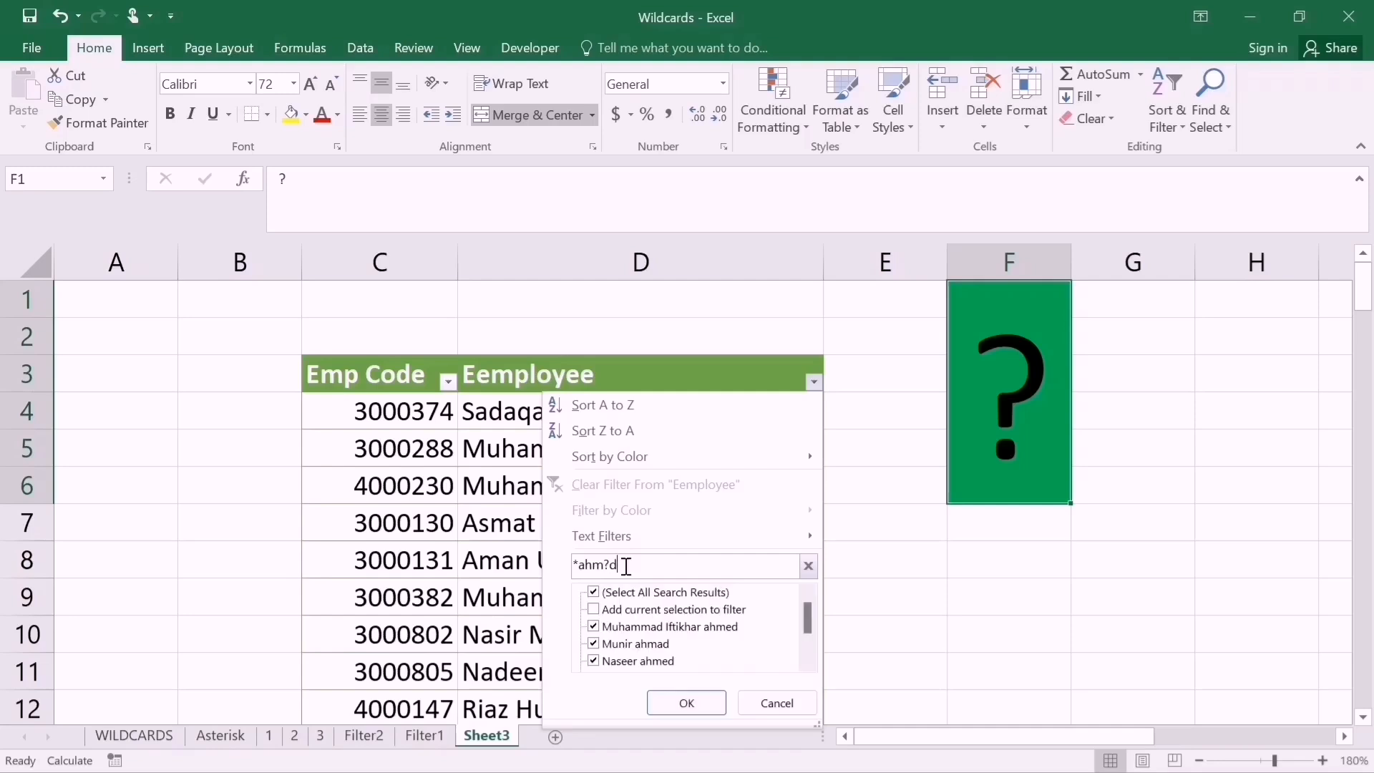
{"action": "left_click", "coordinate": [686, 703]}
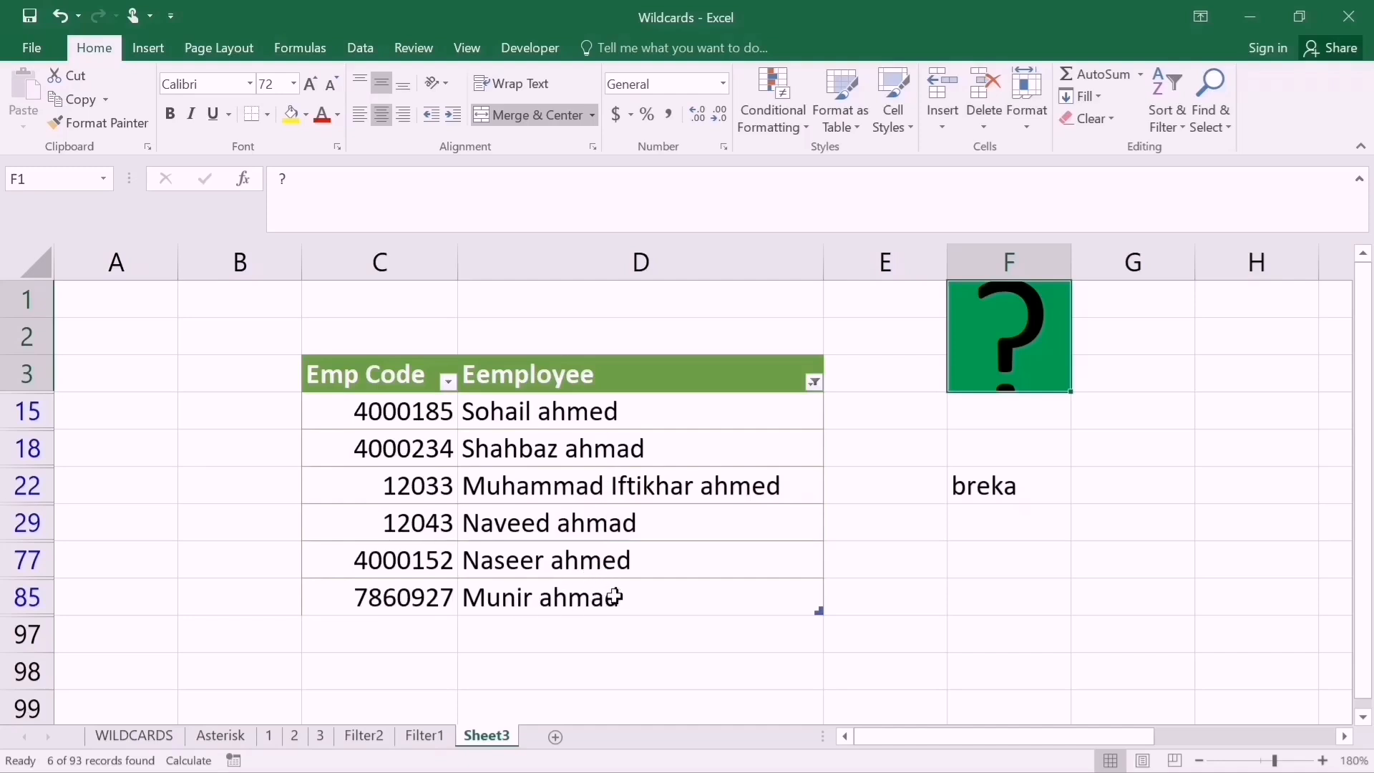
On sheet Filter1, clear the filter from the Country column
{"action": "left_click", "coordinate": [425, 739]}
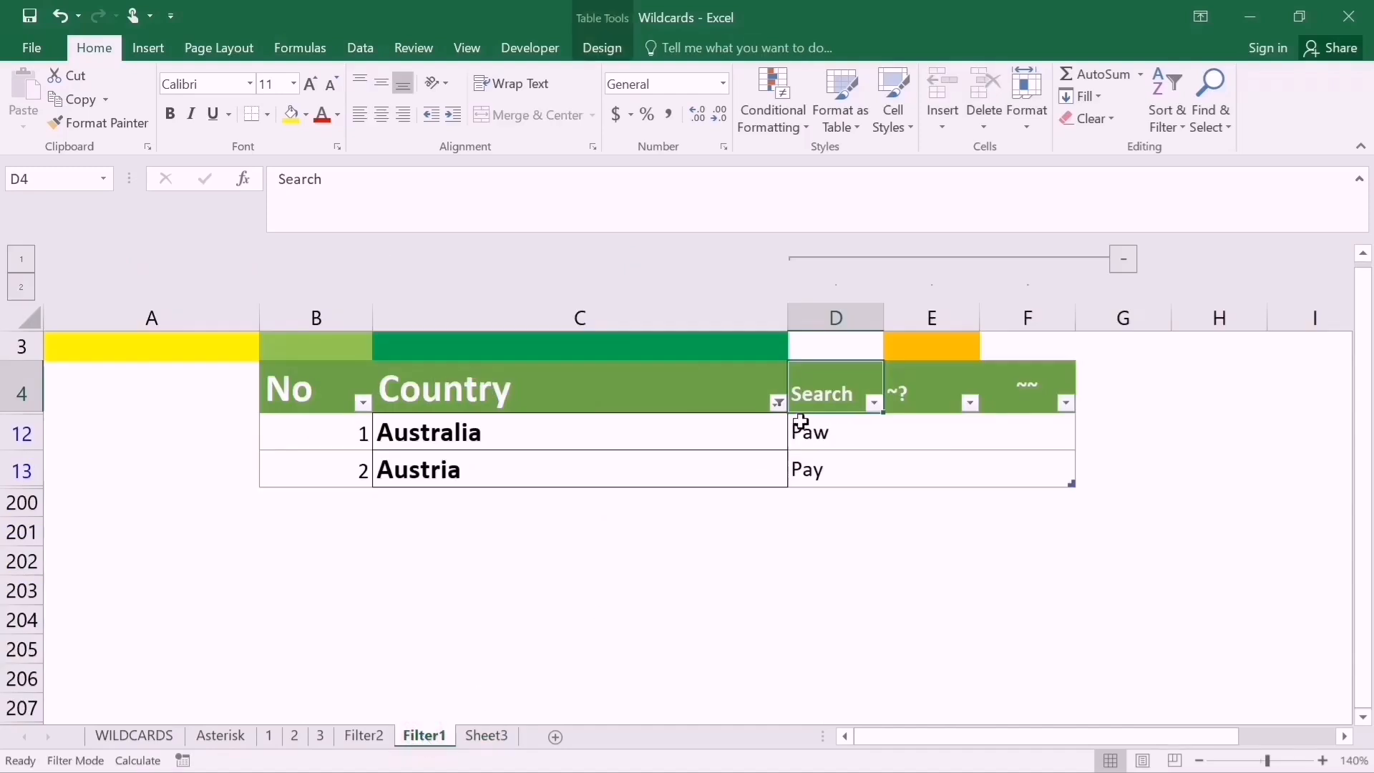
{"action": "left_click", "coordinate": [777, 403]}
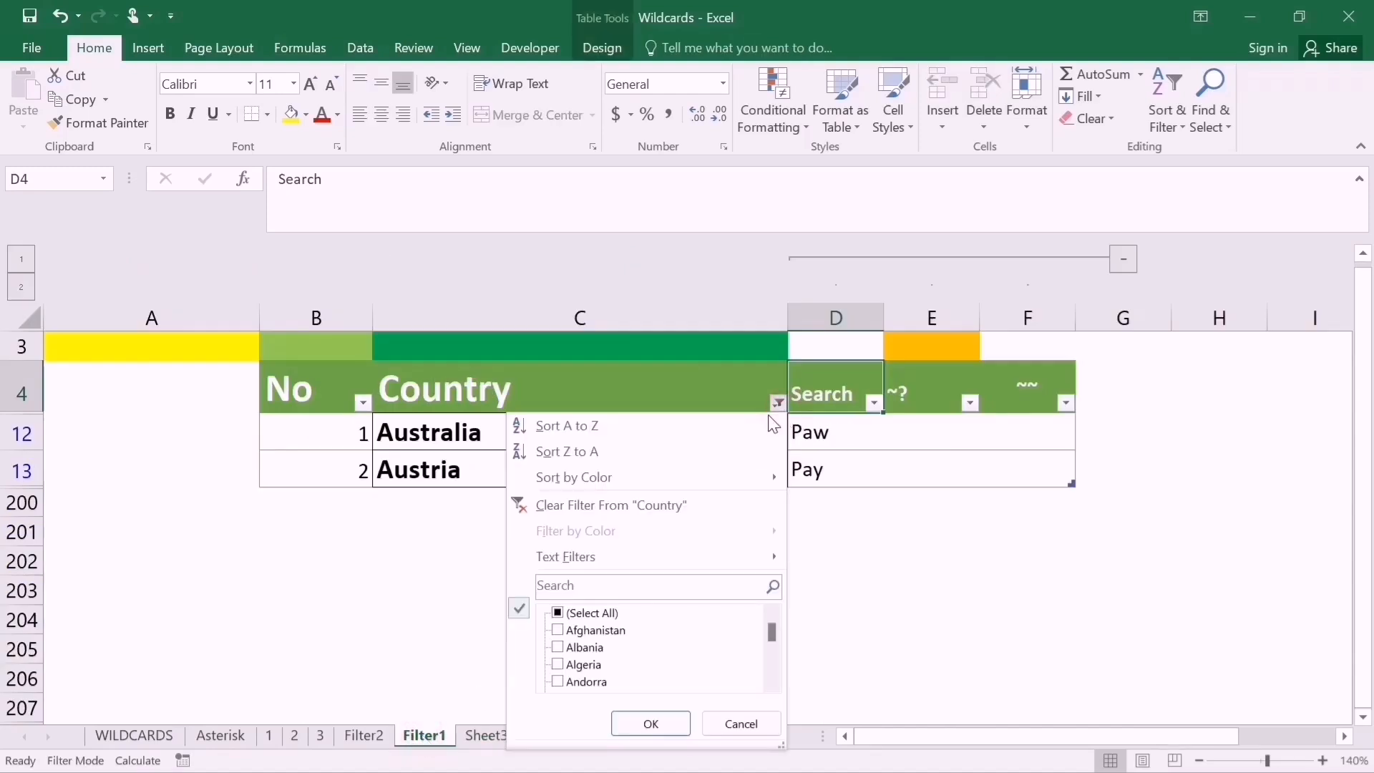
{"action": "left_click", "coordinate": [621, 500]}
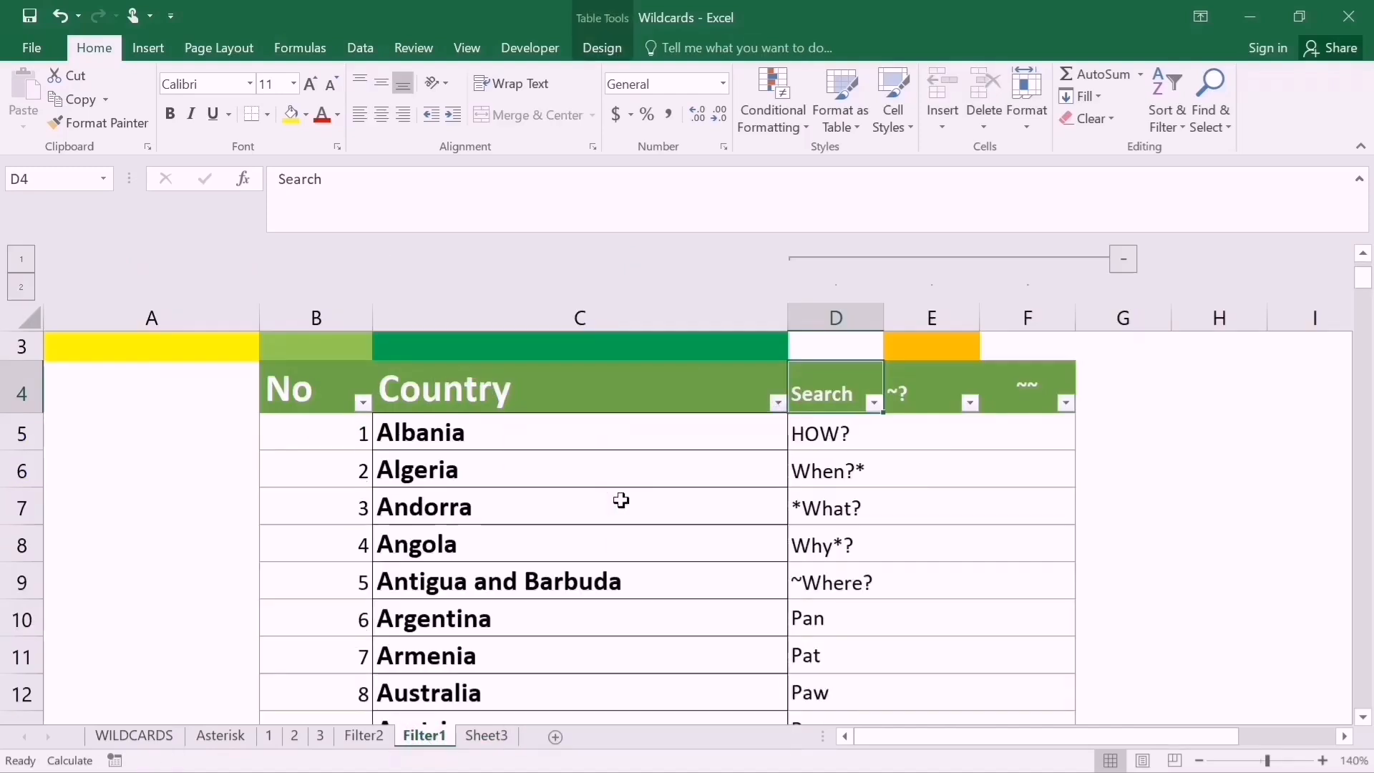
Filter the Search column with the pattern p?n and clear that filter again
{"action": "left_click", "coordinate": [875, 405]}
{"action": "left_click", "coordinate": [722, 587]}
{"action": "type", "text": "p"}
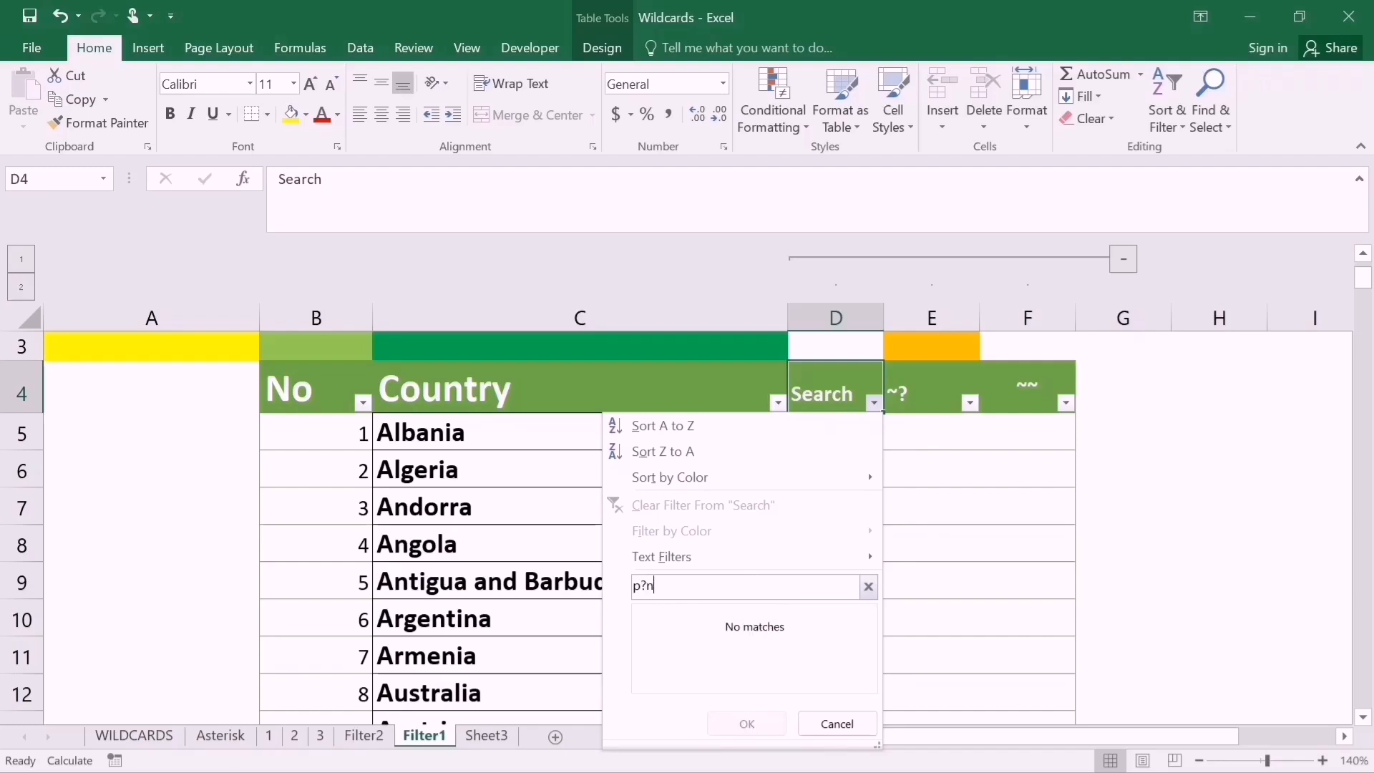
{"action": "left_click", "coordinate": [739, 724]}
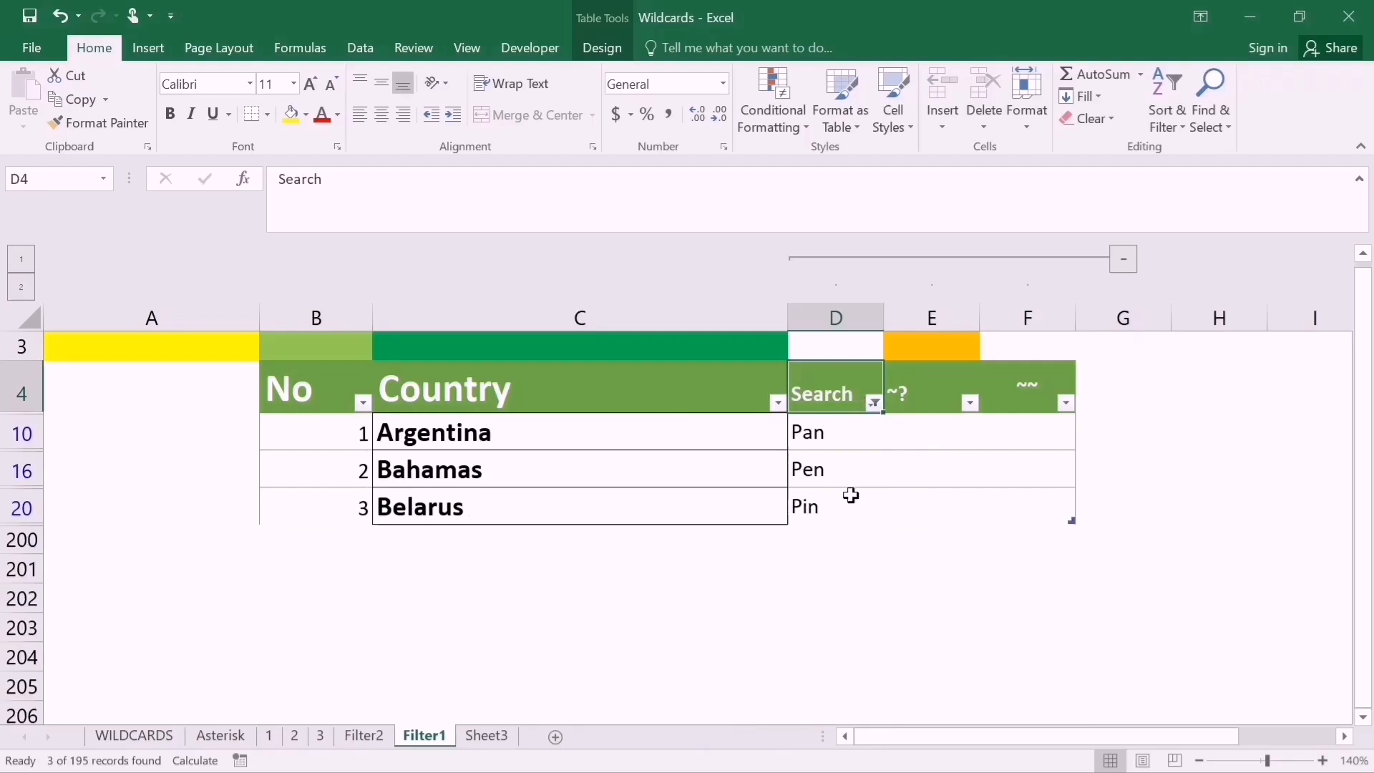
{"action": "left_click", "coordinate": [874, 402]}
{"action": "left_click", "coordinate": [672, 505]}
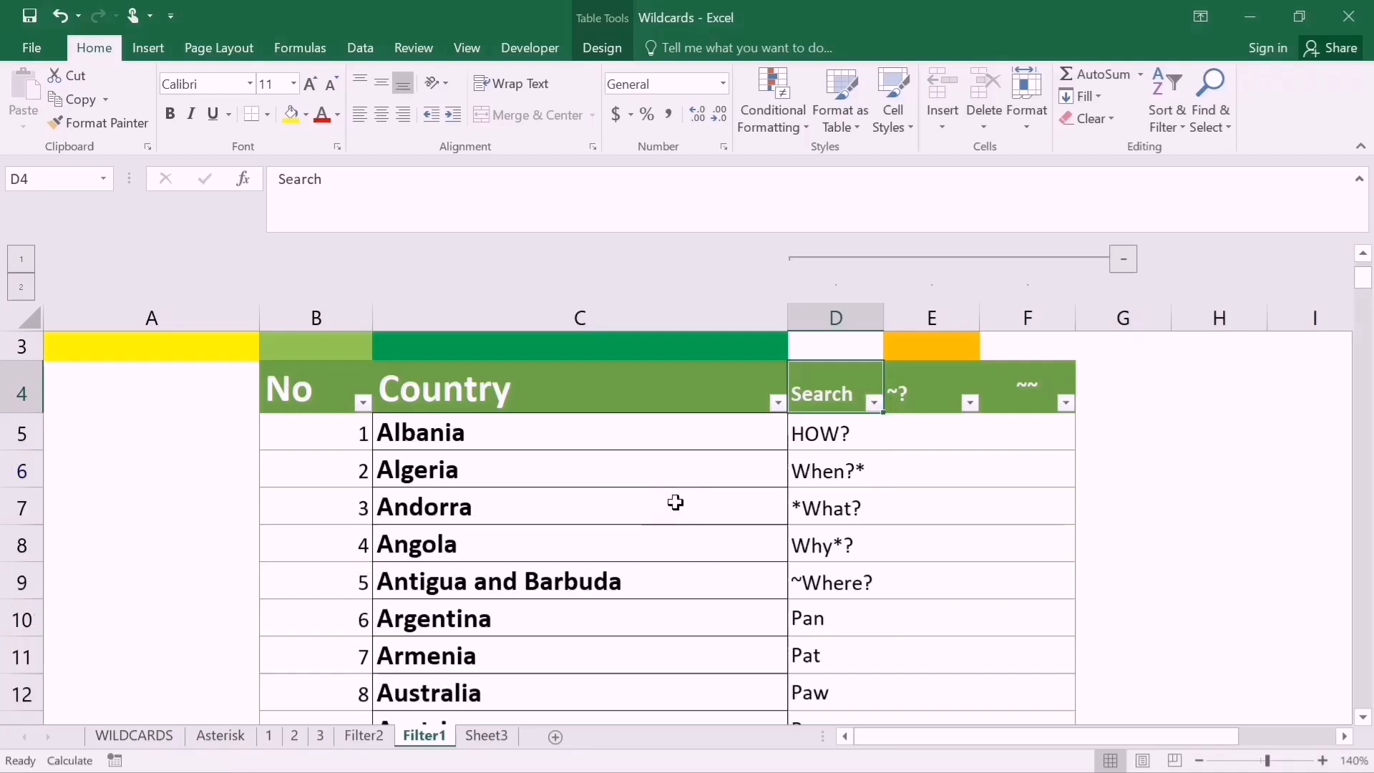
Filter the Search column for three-character entries with the pattern ??? and clear that filter again
{"action": "left_click", "coordinate": [874, 402]}
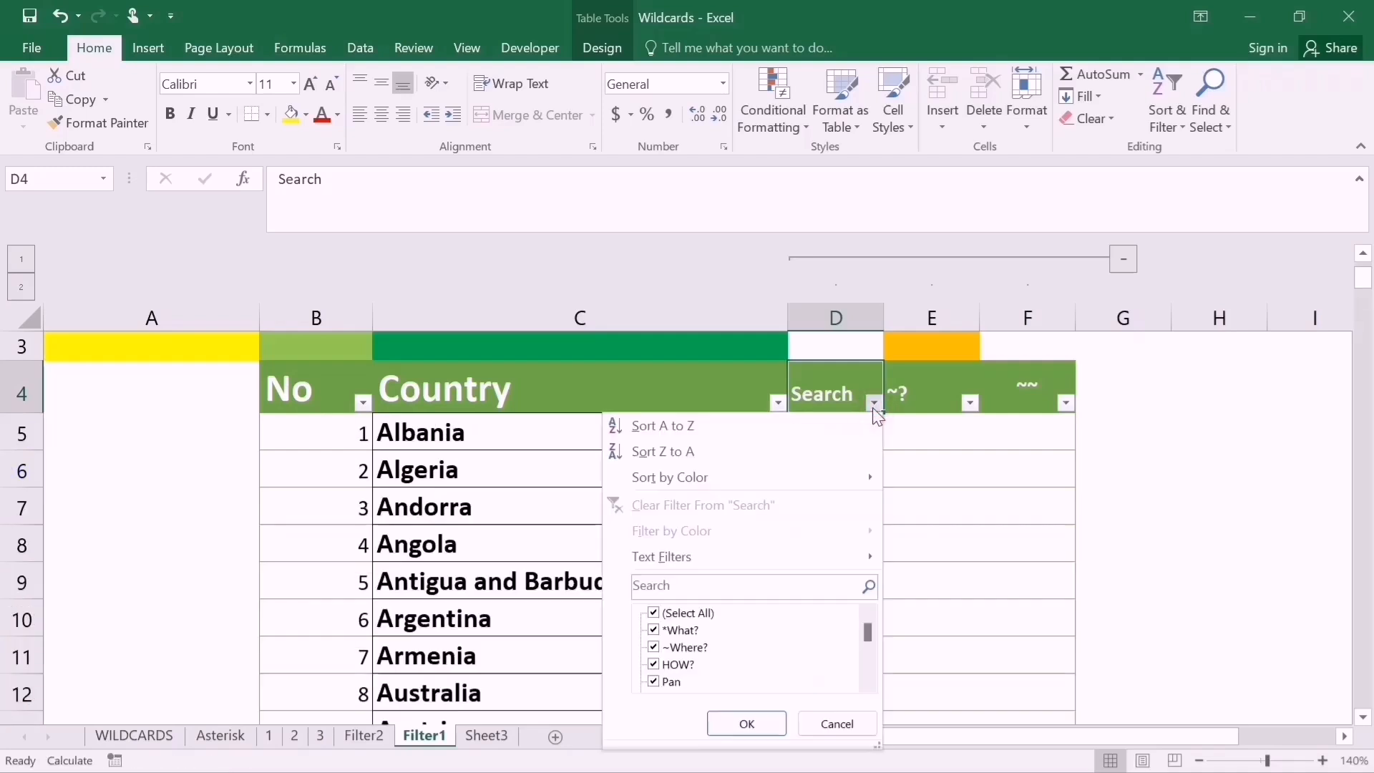
{"action": "left_click", "coordinate": [763, 585]}
{"action": "type", "text": "?"}
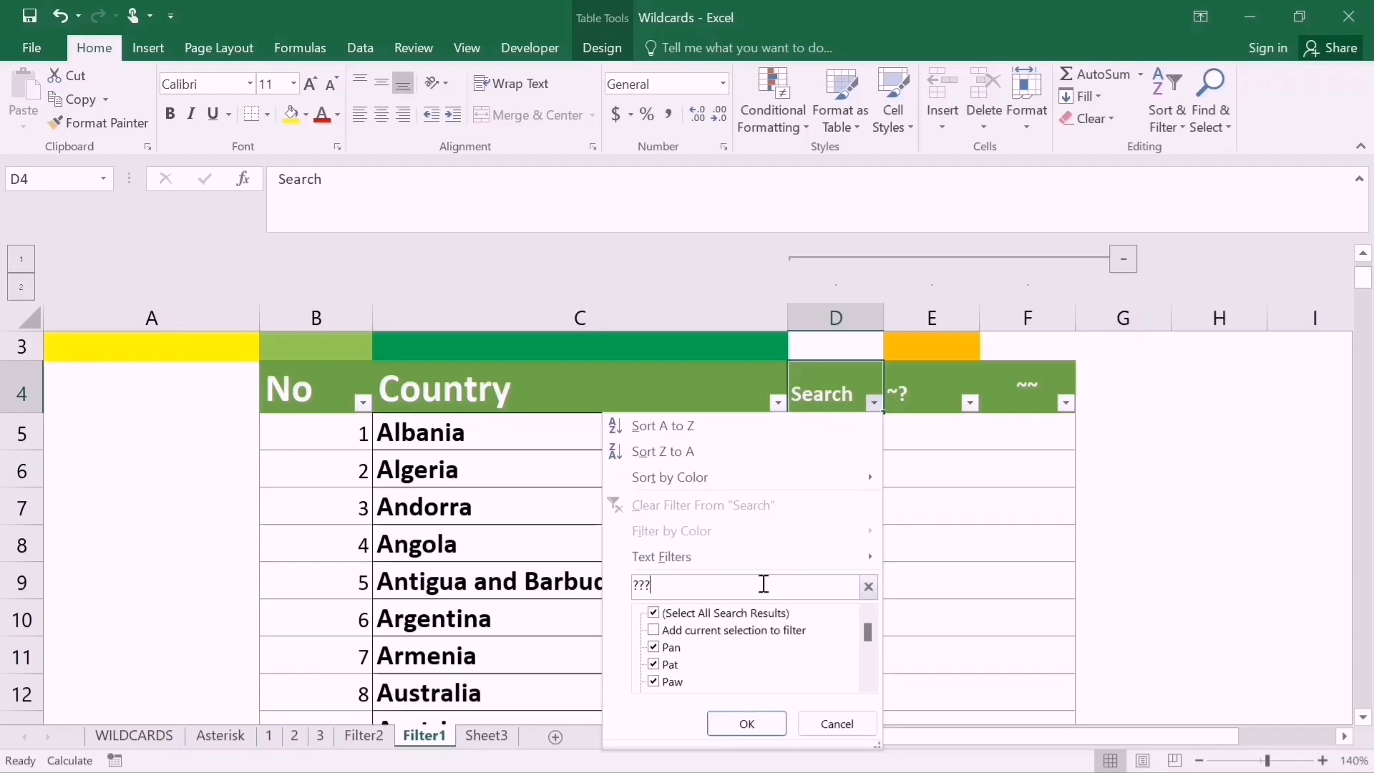
{"action": "left_click", "coordinate": [749, 725]}
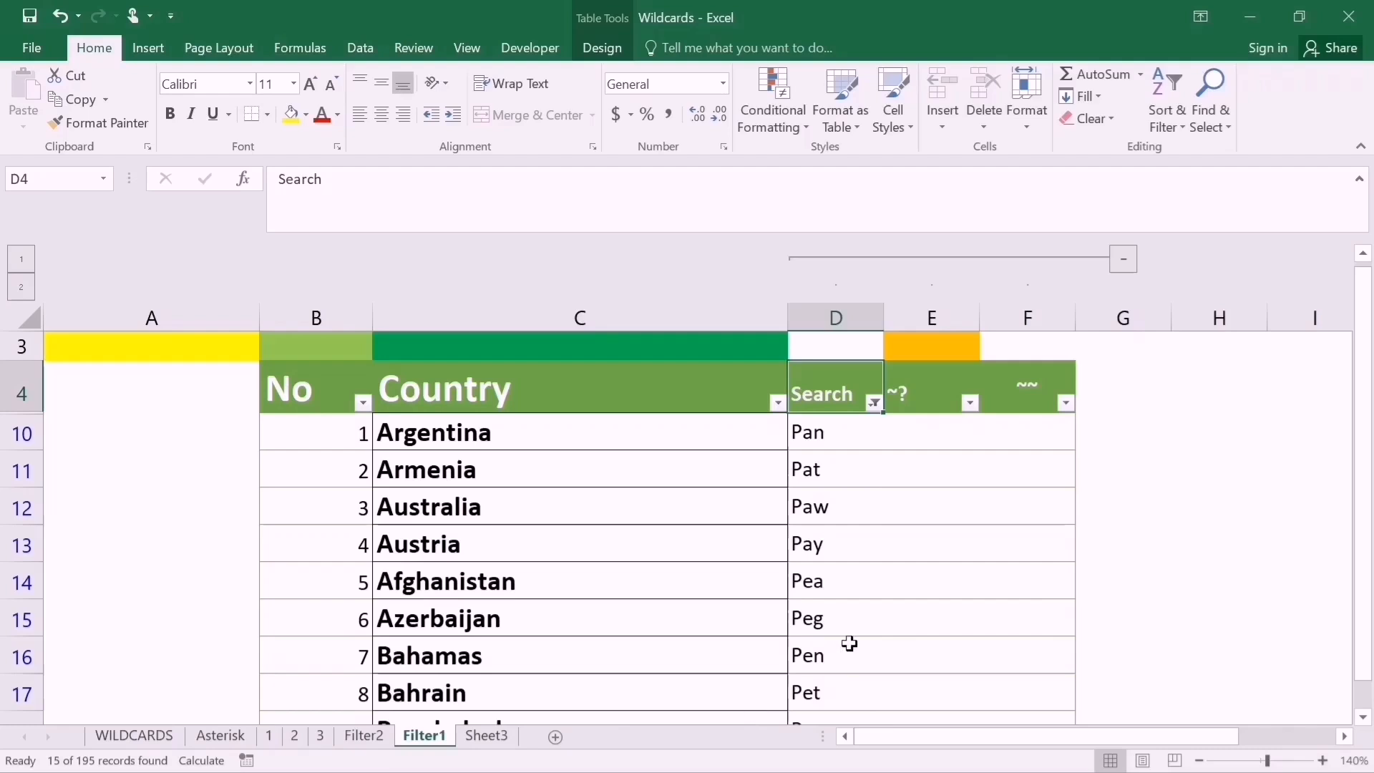
{"action": "left_click", "coordinate": [873, 406]}
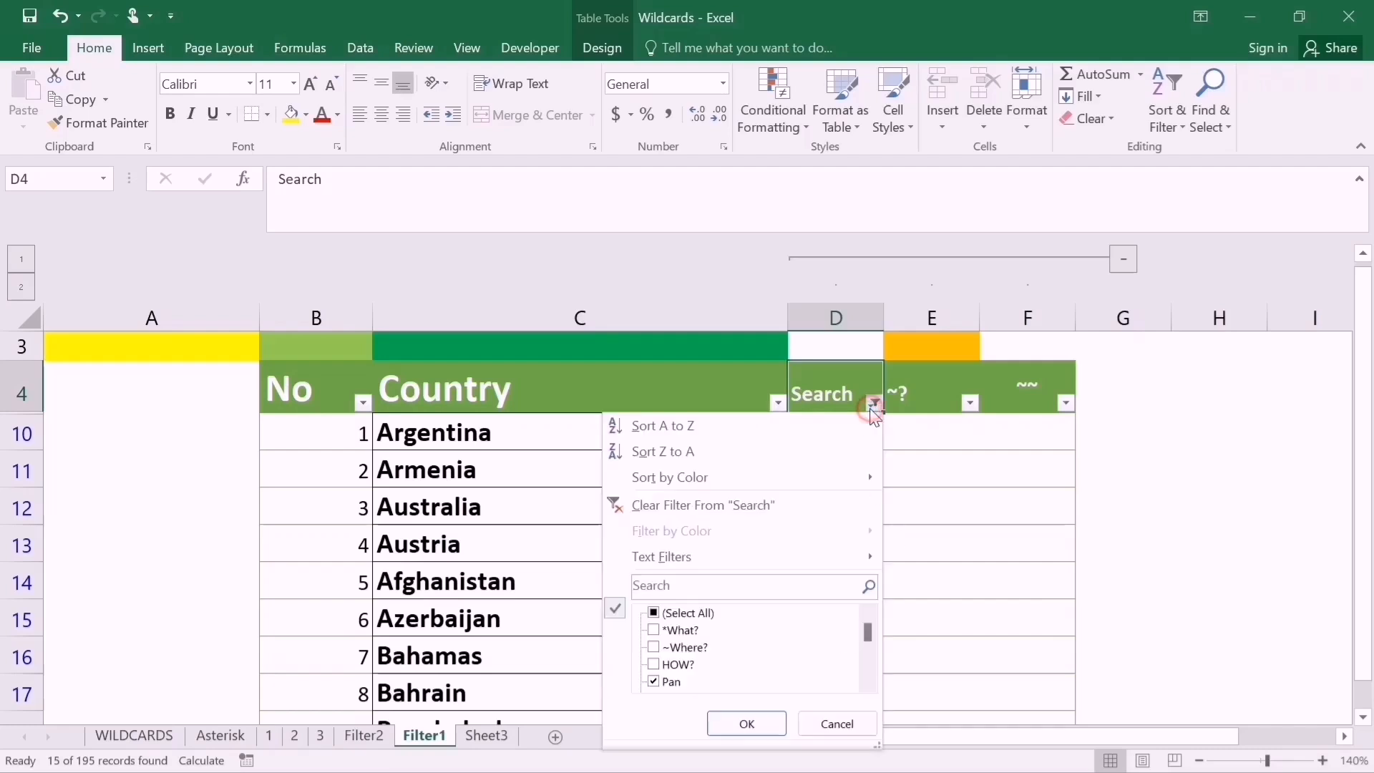
{"action": "left_click", "coordinate": [691, 501]}
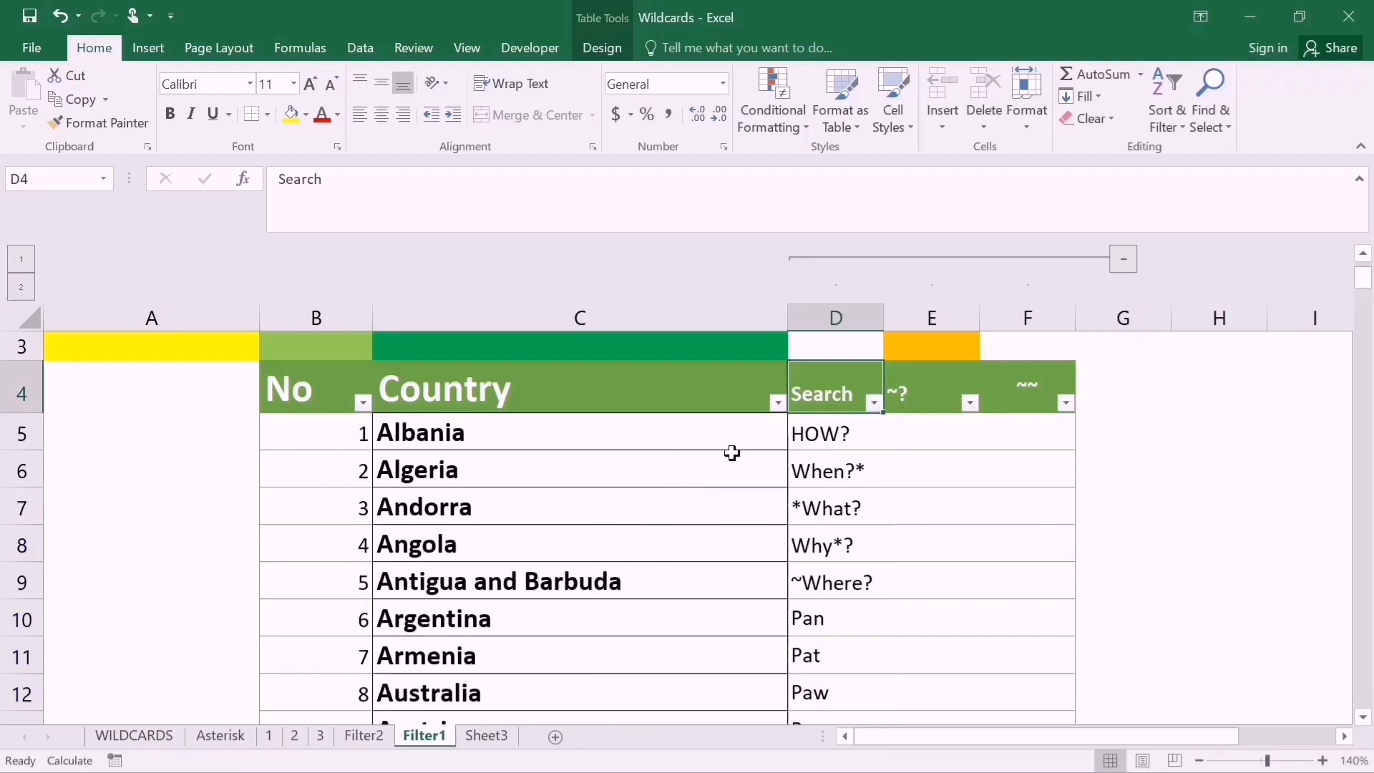
Filter the Country column for four-letter names with the search pattern ????
{"action": "left_click", "coordinate": [778, 403]}
{"action": "left_click", "coordinate": [585, 580]}
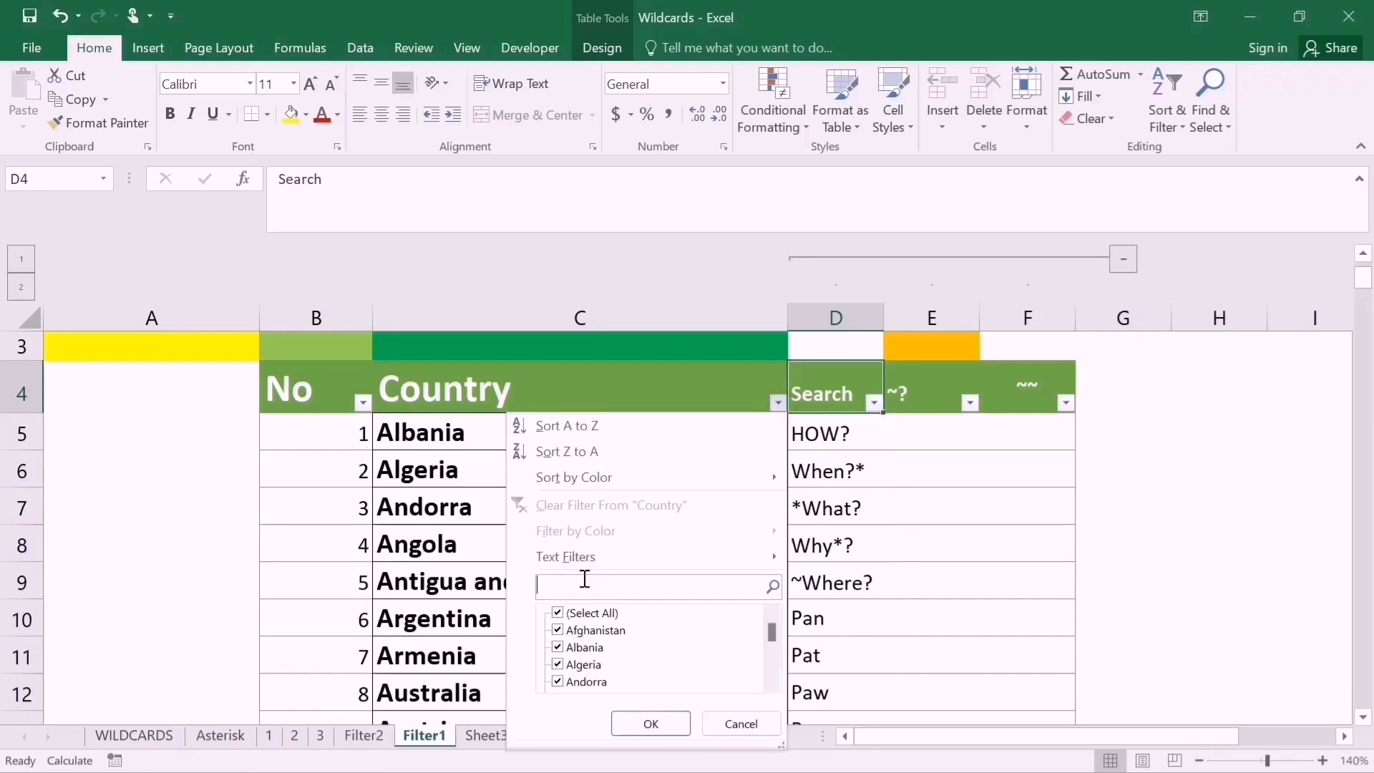
{"action": "type", "text": "??"}
{"action": "type", "text": "?"}
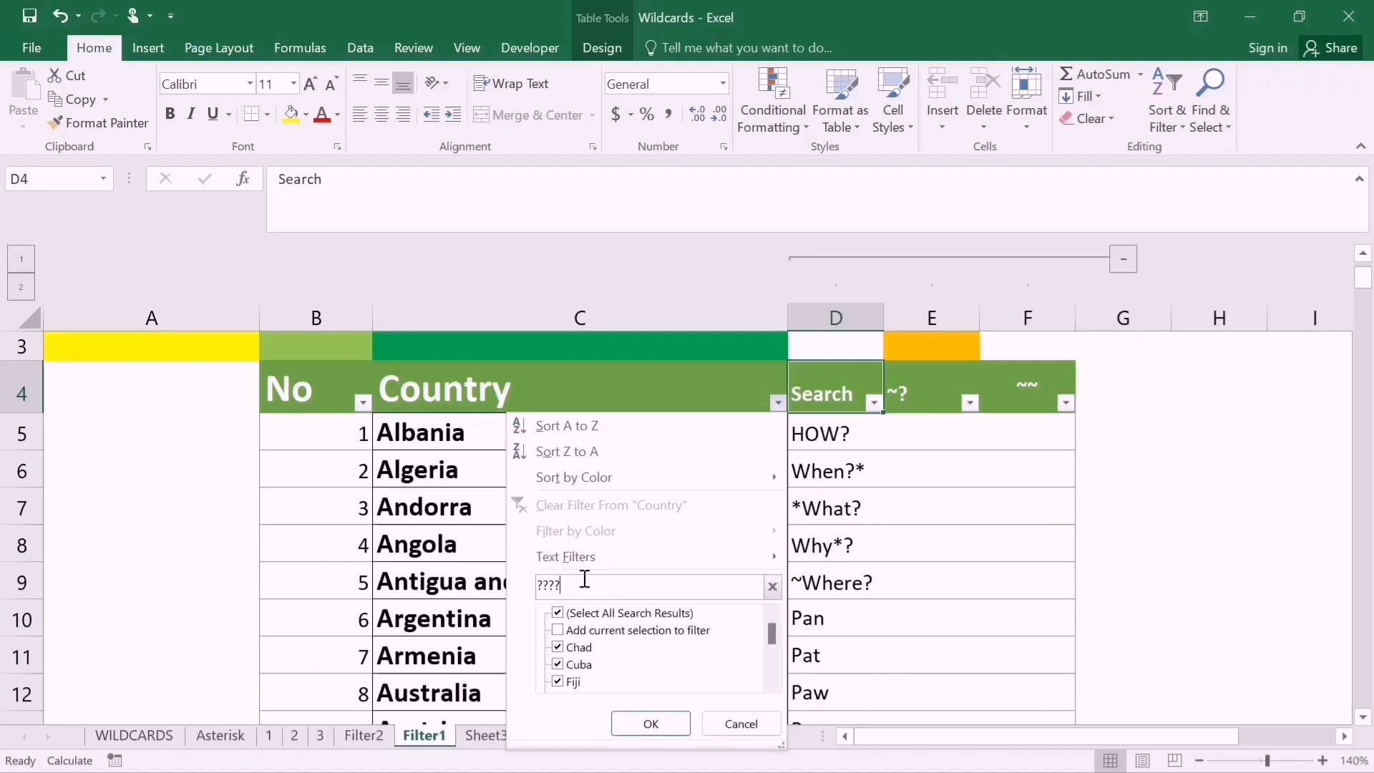
{"action": "left_click", "coordinate": [647, 723]}
Examine the filtered list of countries, going through the entries from first to last and back
{"action": "left_click", "coordinate": [495, 433]}
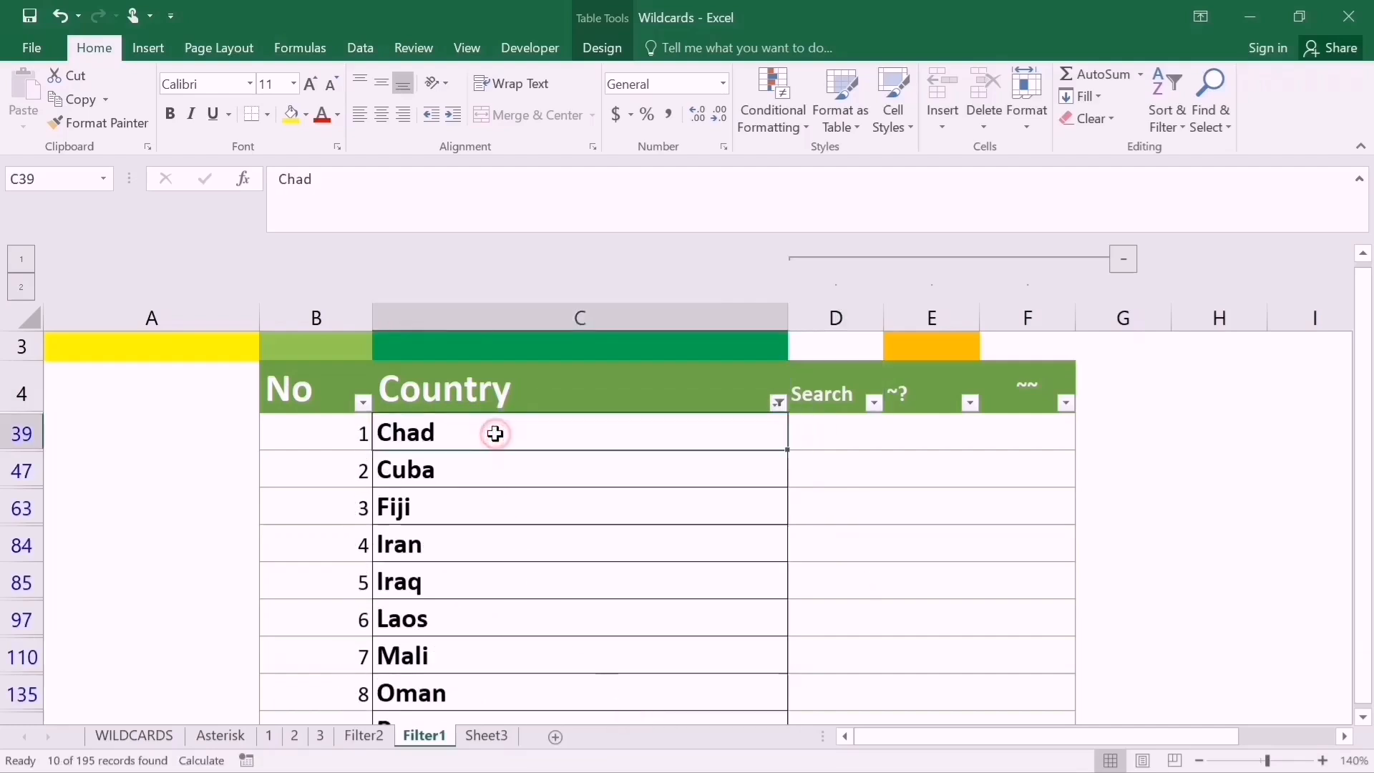
{"action": "key", "text": "Down"}
{"action": "key", "text": "Down"}
{"action": "key", "text": "Down"}
{"action": "key", "text": "Down"}
{"action": "key", "text": "Down"}
{"action": "key", "text": "Down"}
{"action": "key", "text": "Down"}
{"action": "key", "text": "Down"}
{"action": "key", "text": "Down"}
{"action": "key", "text": "Up"}
{"action": "key", "text": "Up"}
{"action": "key", "text": "Up"}
{"action": "key", "text": "Up"}
{"action": "key", "text": "Up"}
{"action": "key", "text": "Up"}
{"action": "key", "text": "Up"}
{"action": "key", "text": "Up"}
{"action": "key", "text": "Up"}
{"action": "key", "text": "Up"}
{"action": "key", "text": "Up"}
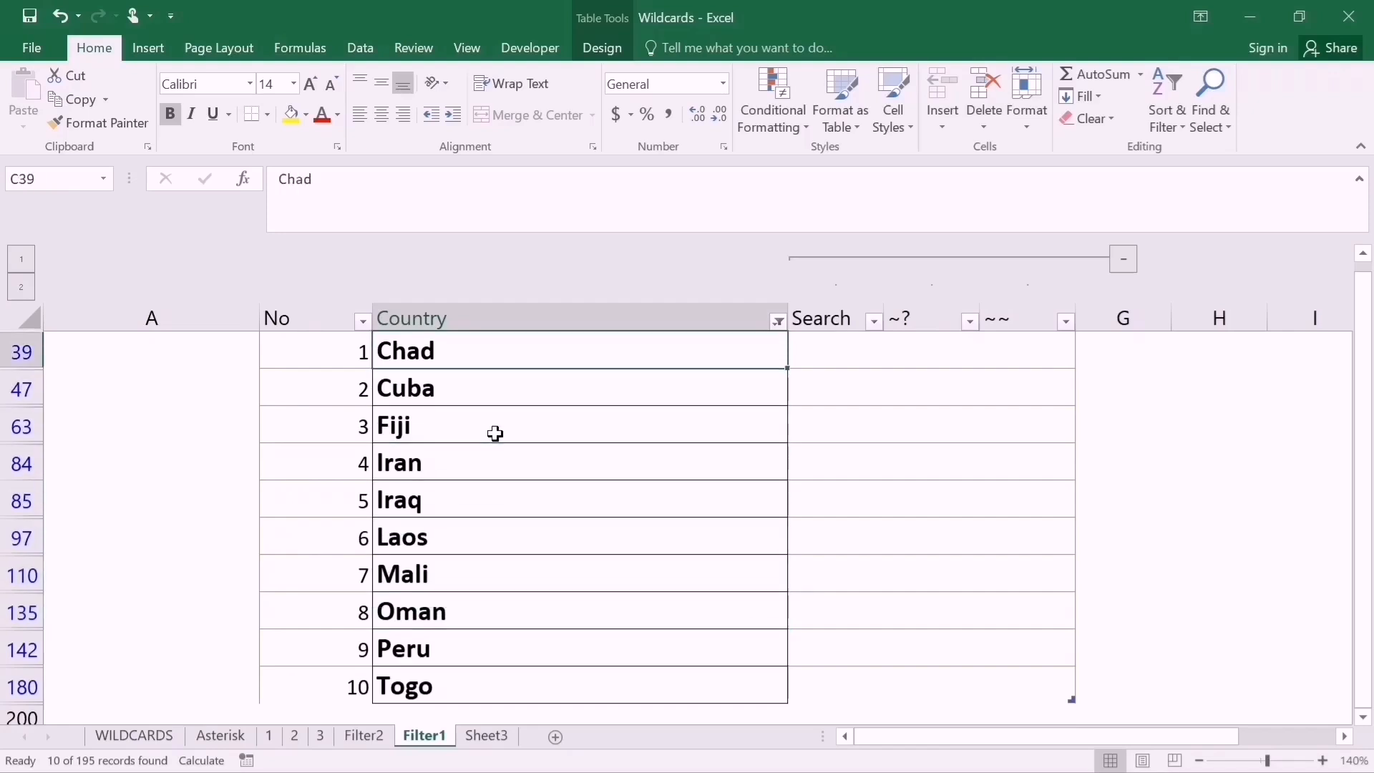
{"action": "key", "text": "Down"}
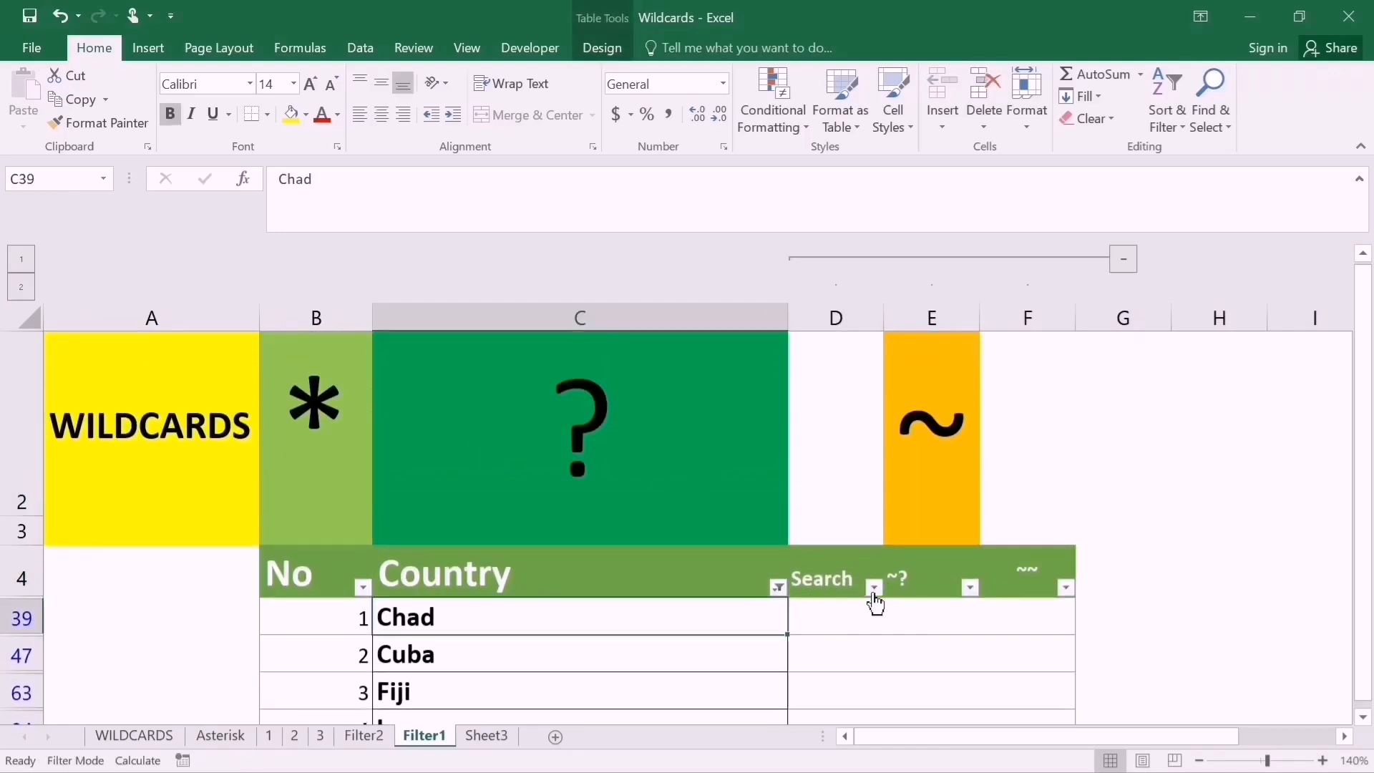
Clear the Country filter and filter the Search column for entries containing a literal question mark with the search pattern ~?
{"action": "left_click", "coordinate": [778, 586]}
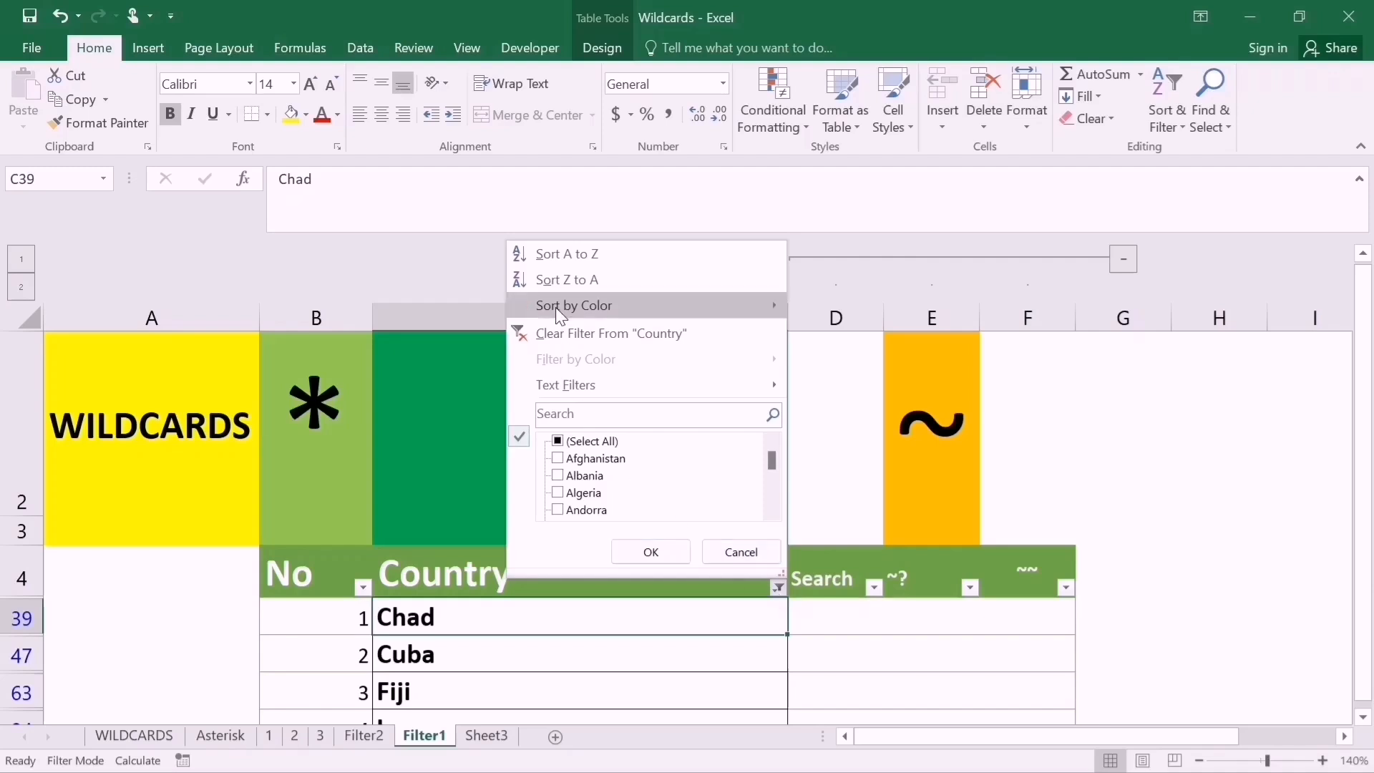
{"action": "left_click", "coordinate": [570, 333]}
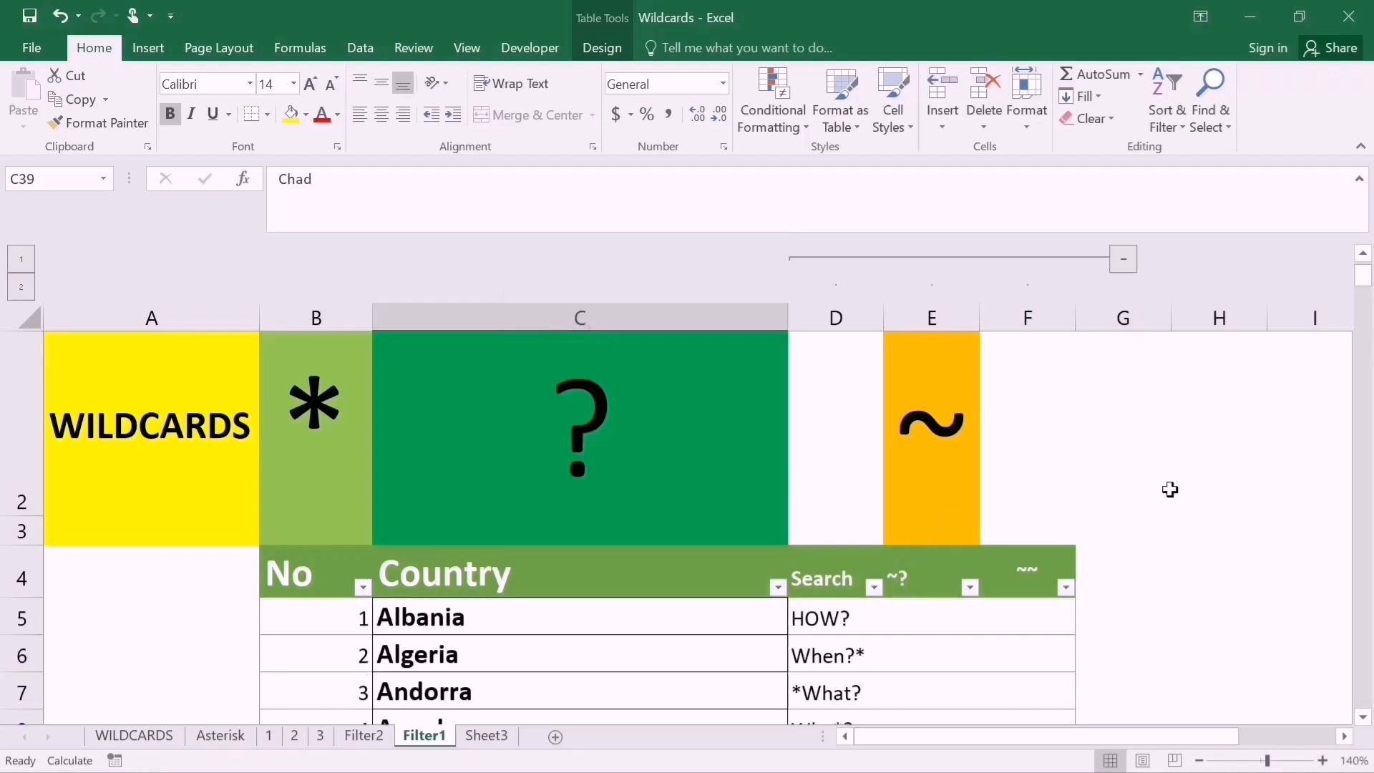
{"action": "left_click_drag", "start_coordinate": [1367, 286], "coordinate": [1370, 291]}
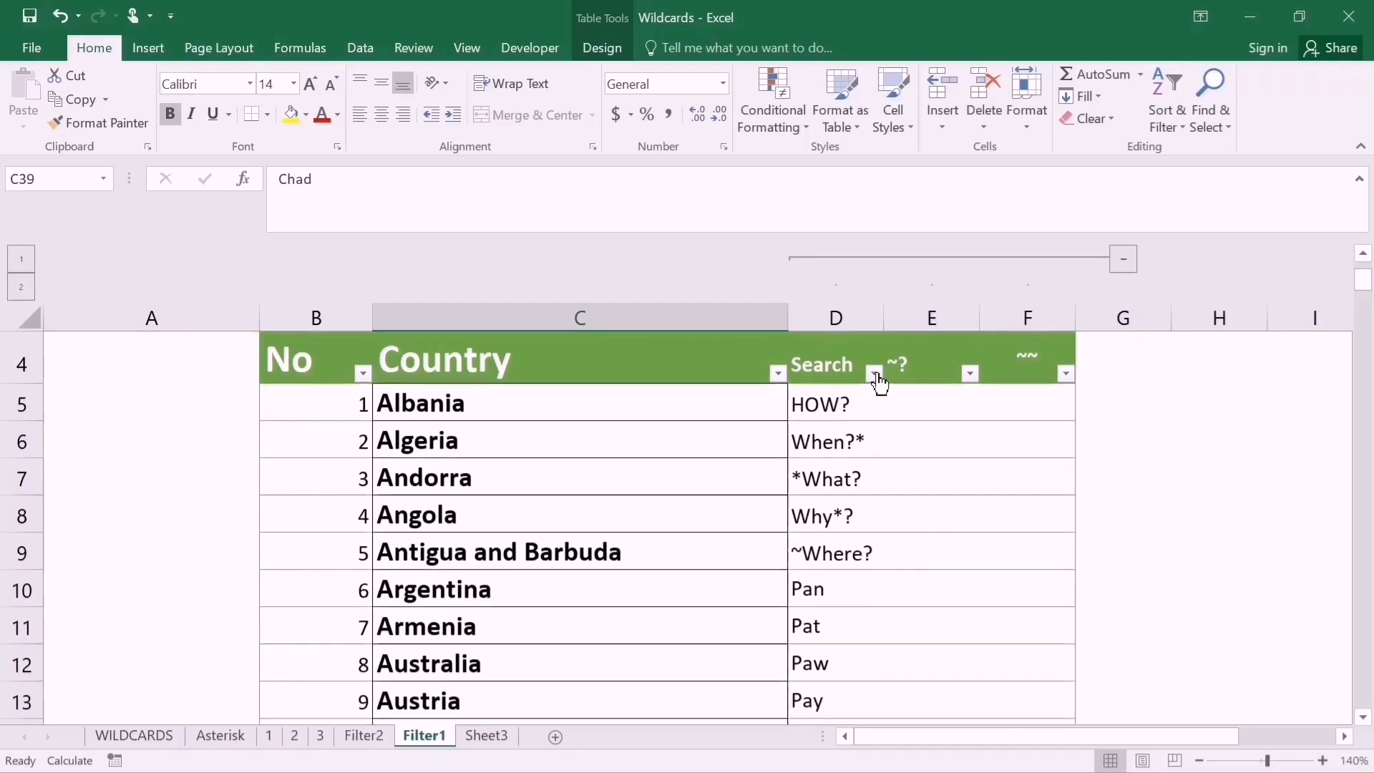
{"action": "left_click", "coordinate": [875, 373]}
{"action": "left_click", "coordinate": [787, 557]}
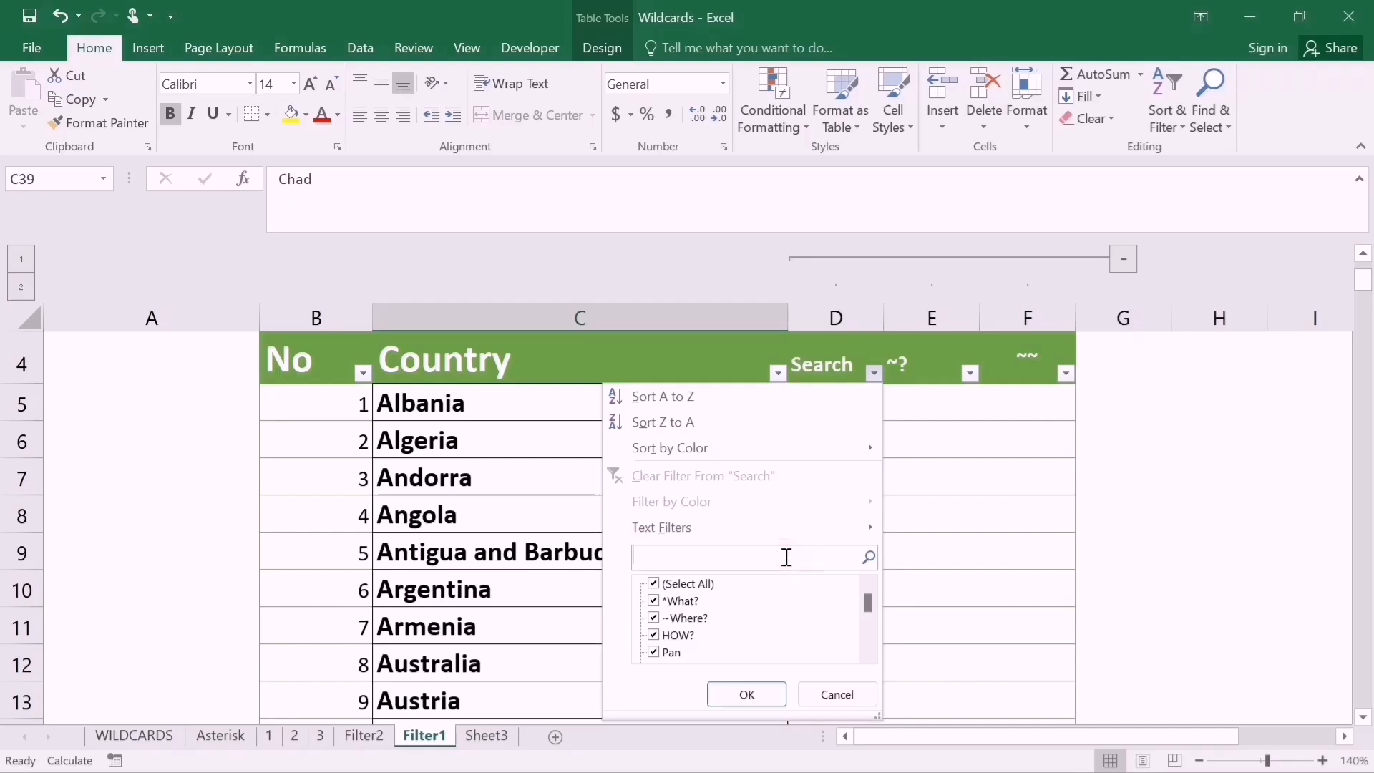
{"action": "type", "text": "?"}
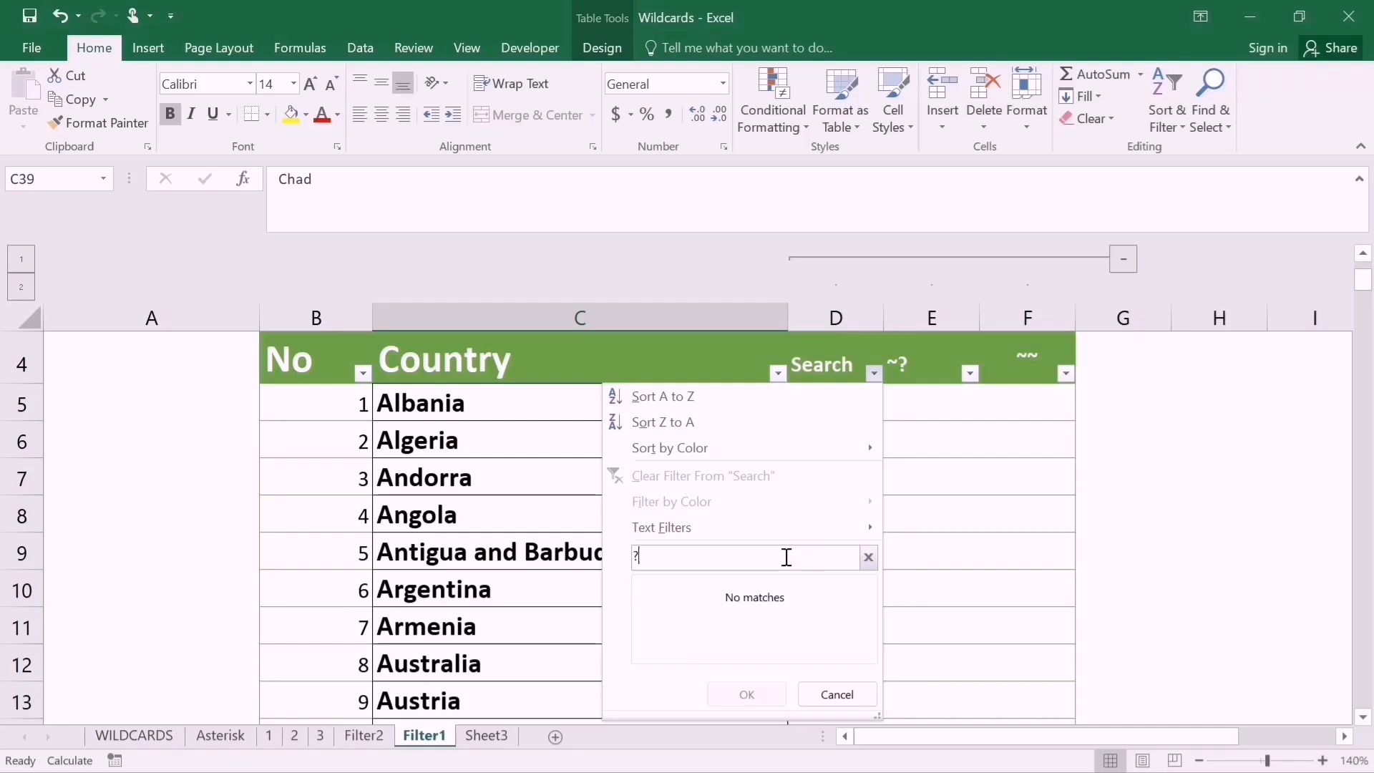
{"action": "key", "text": "BackSpace"}
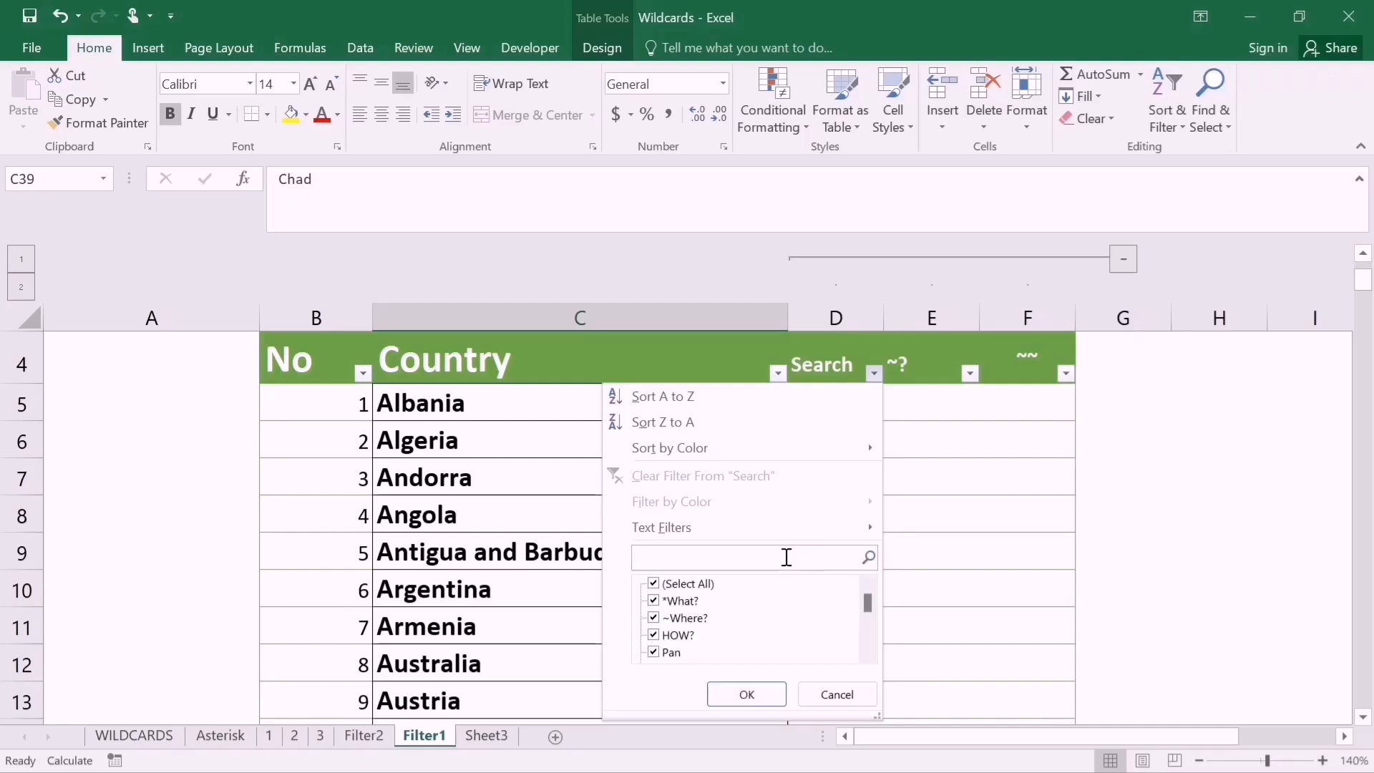
{"action": "type", "text": "~?"}
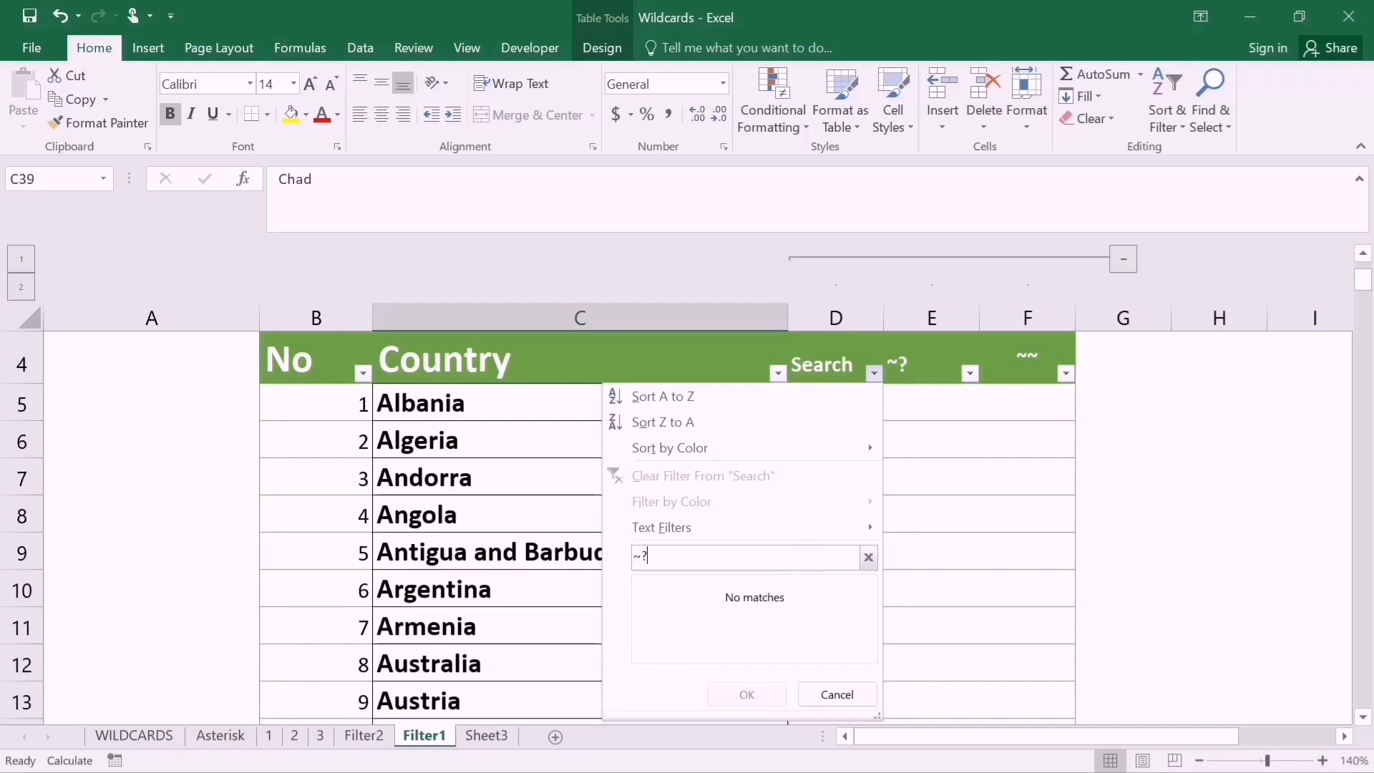
{"action": "left_click", "coordinate": [766, 693]}
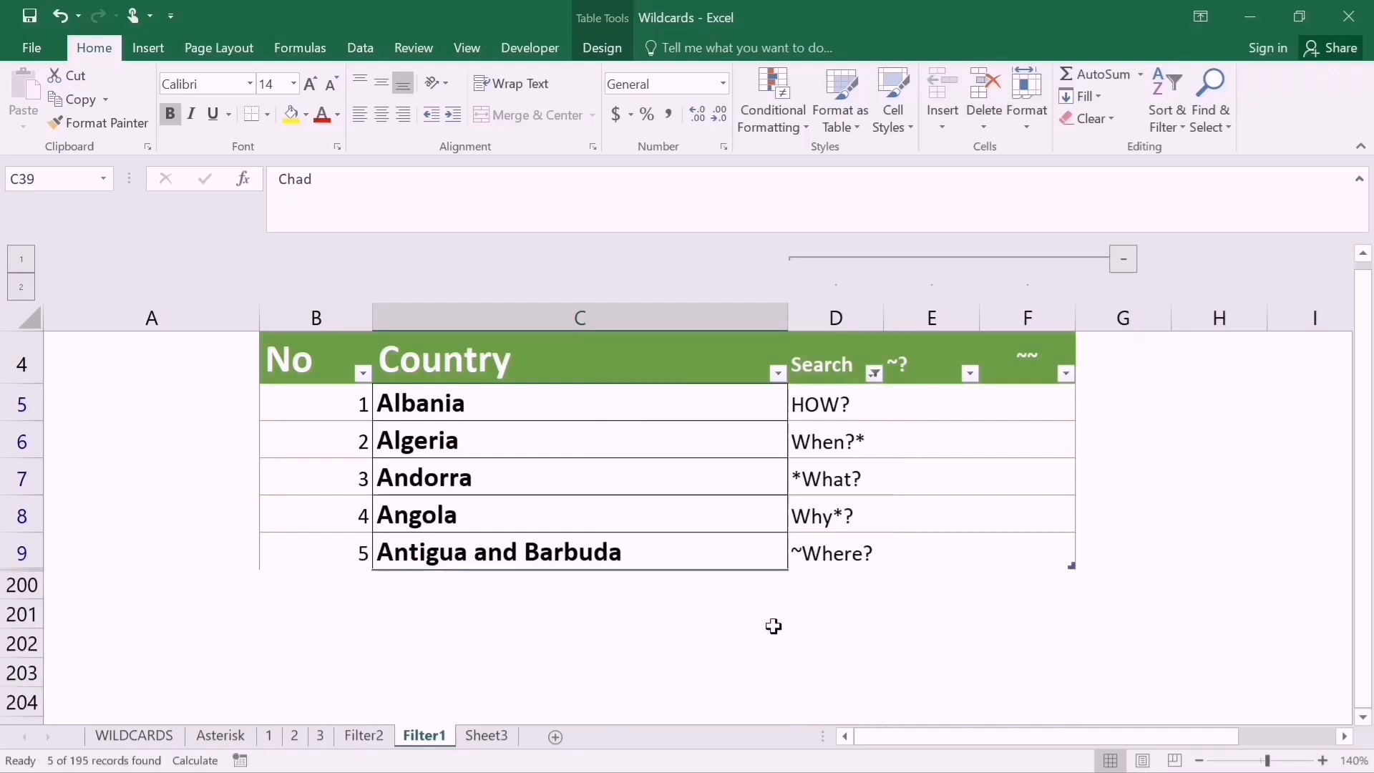
Filter the Search column for entries containing a literal asterisk with the pattern ~* and clear that filter again
{"action": "left_click", "coordinate": [876, 375]}
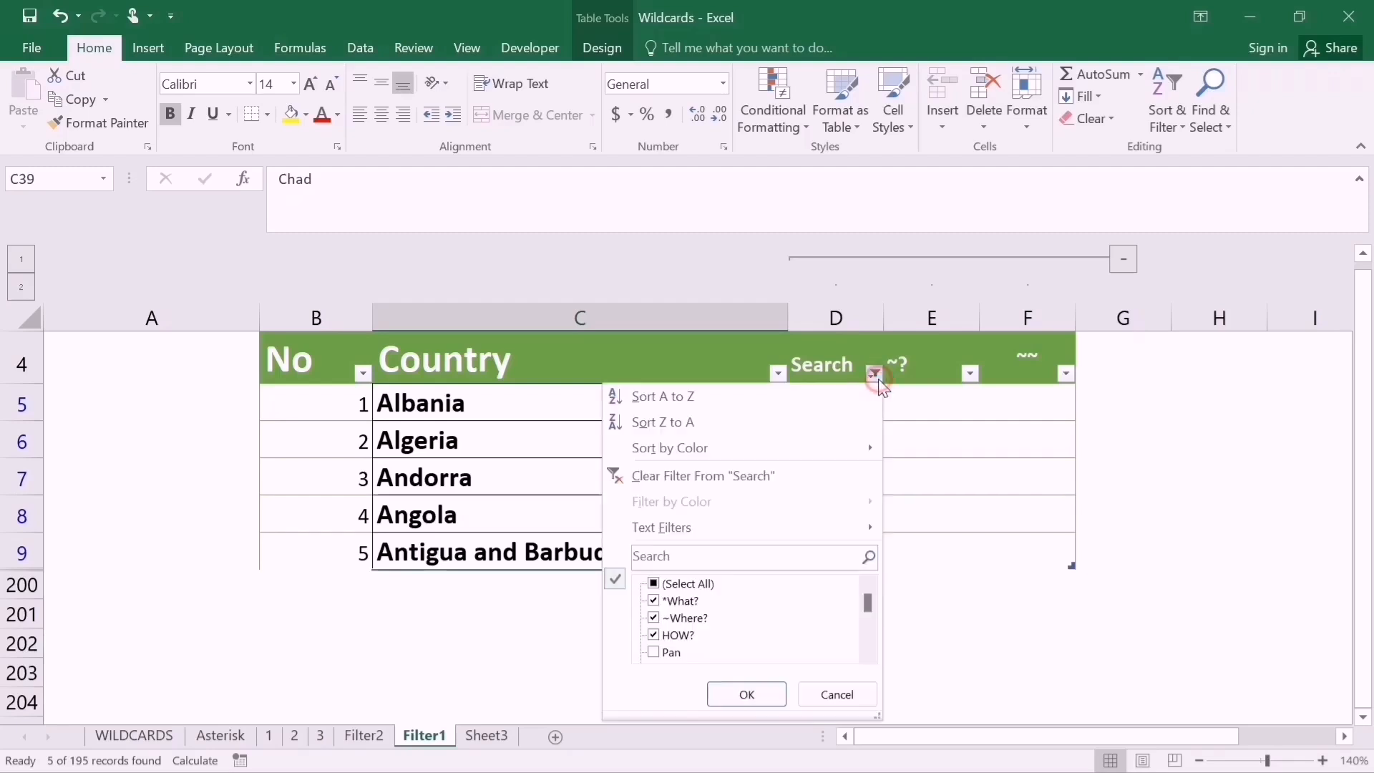
{"action": "left_click", "coordinate": [658, 555]}
{"action": "type", "text": "~"}
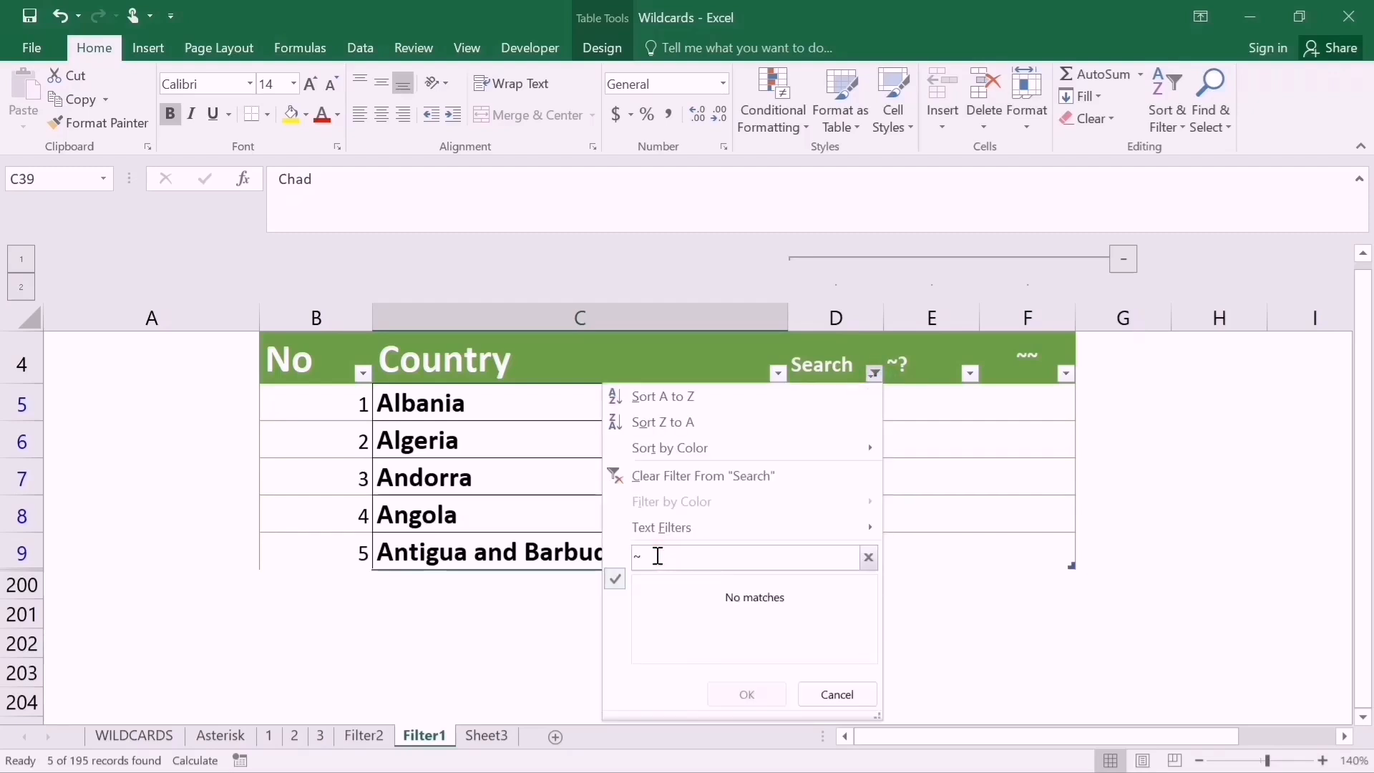
{"action": "type", "text": "*"}
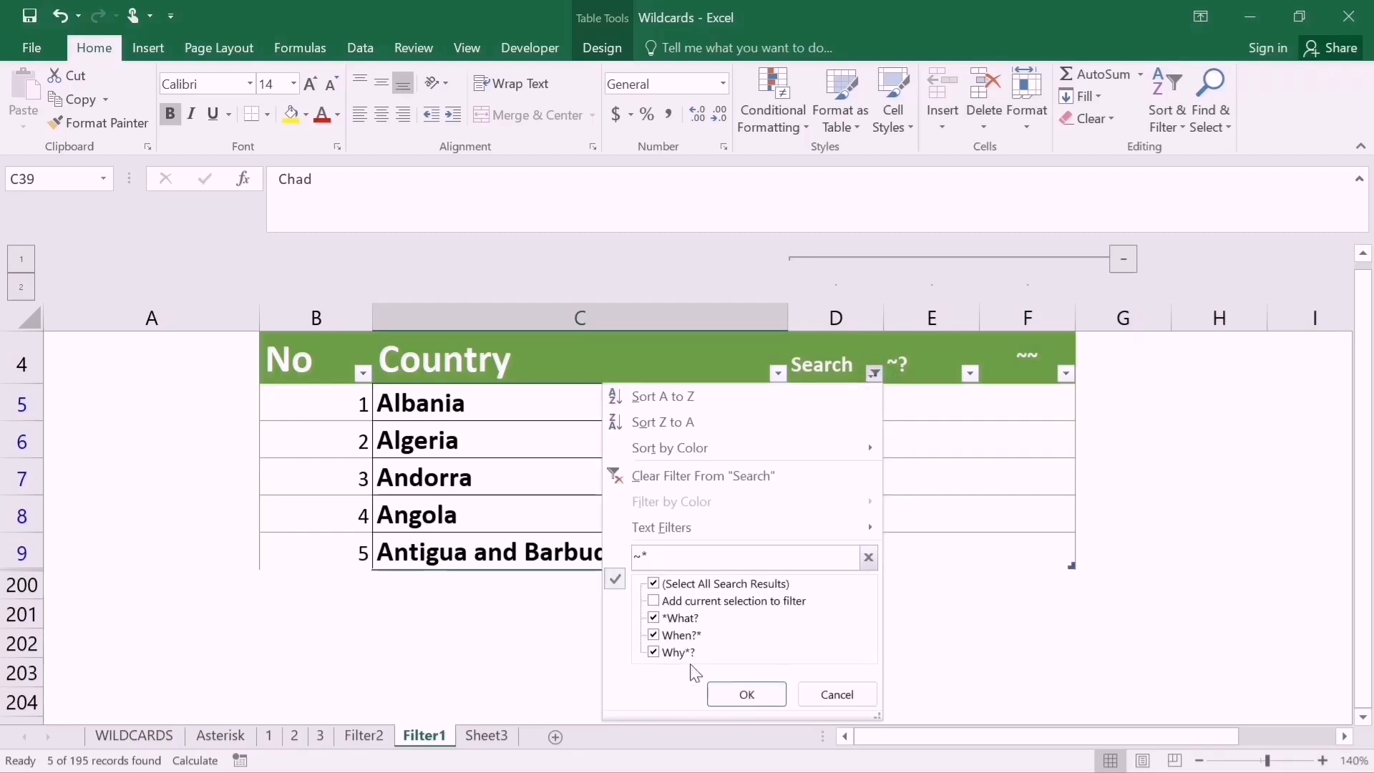
{"action": "left_click", "coordinate": [729, 693]}
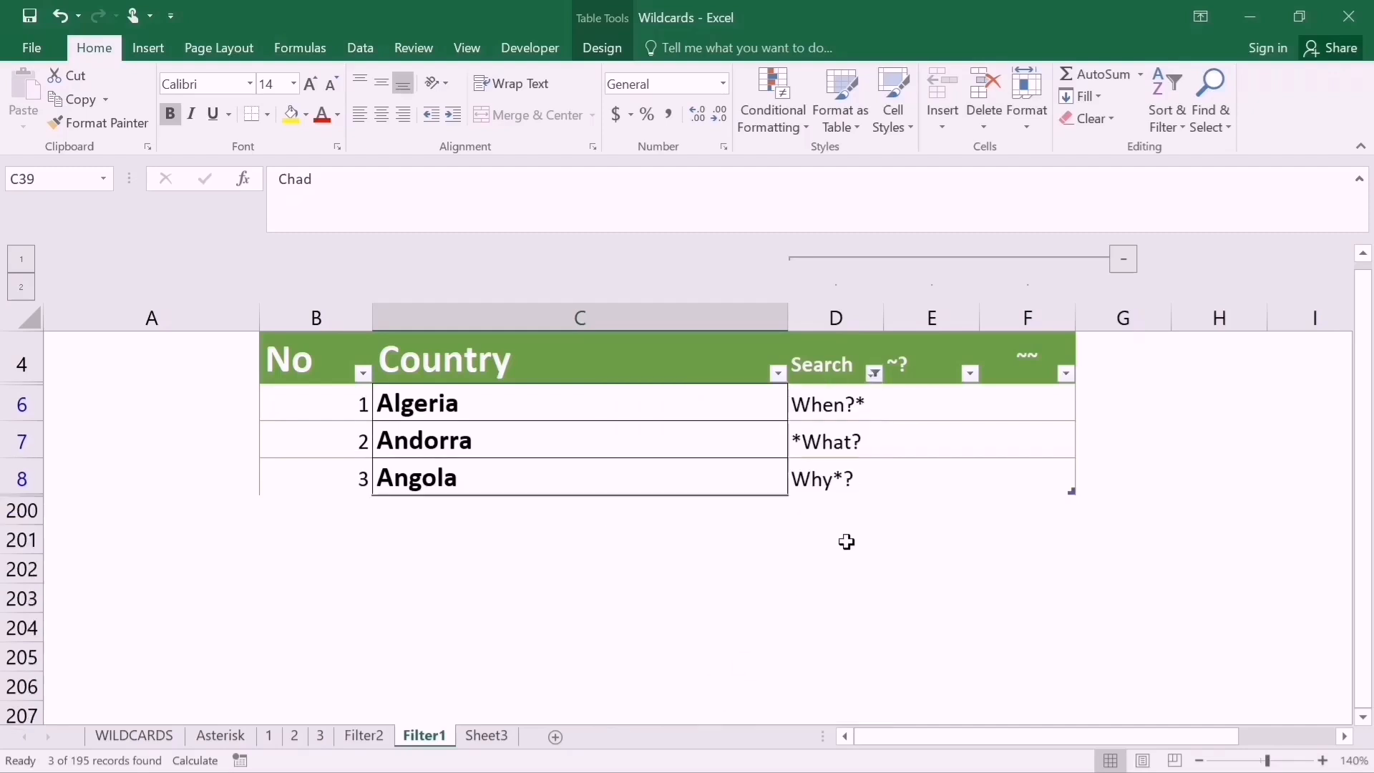
{"action": "left_click", "coordinate": [875, 373]}
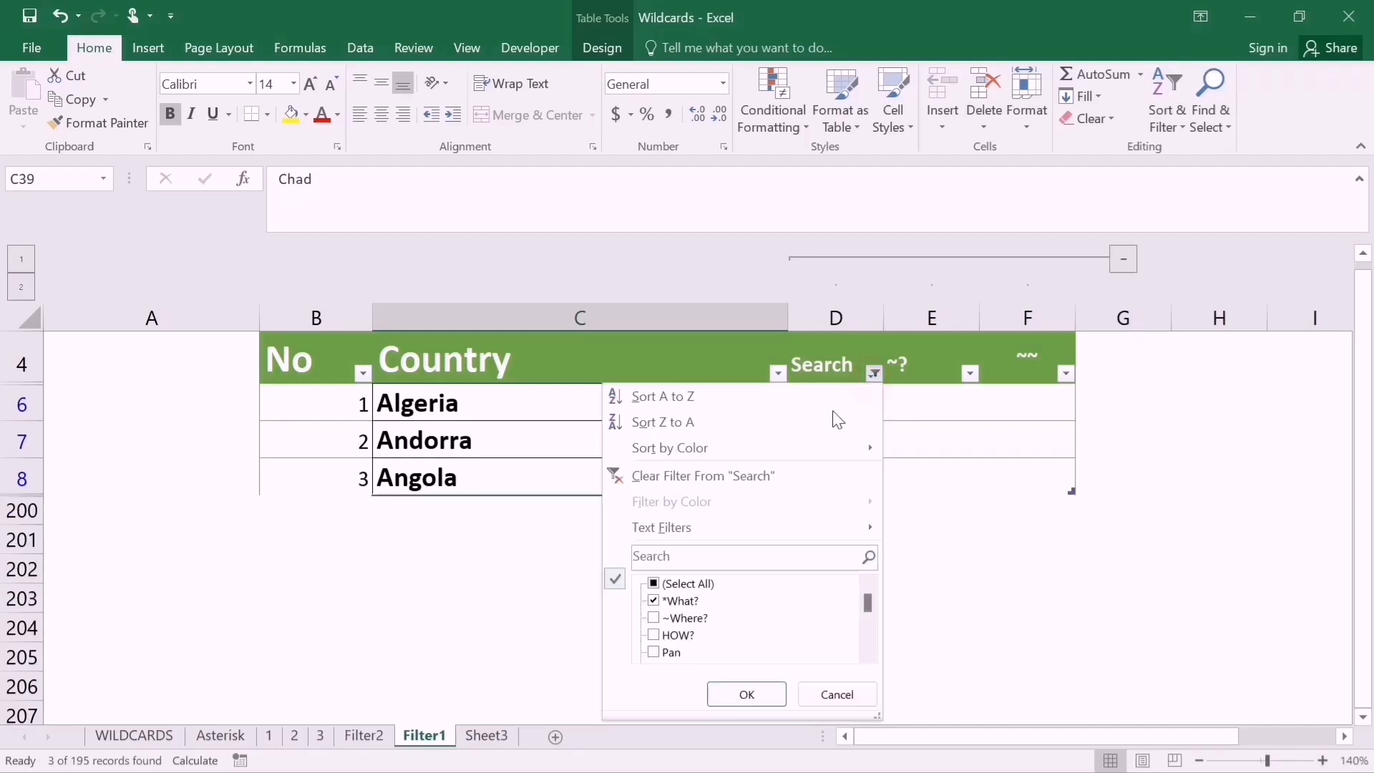
{"action": "left_click", "coordinate": [670, 479]}
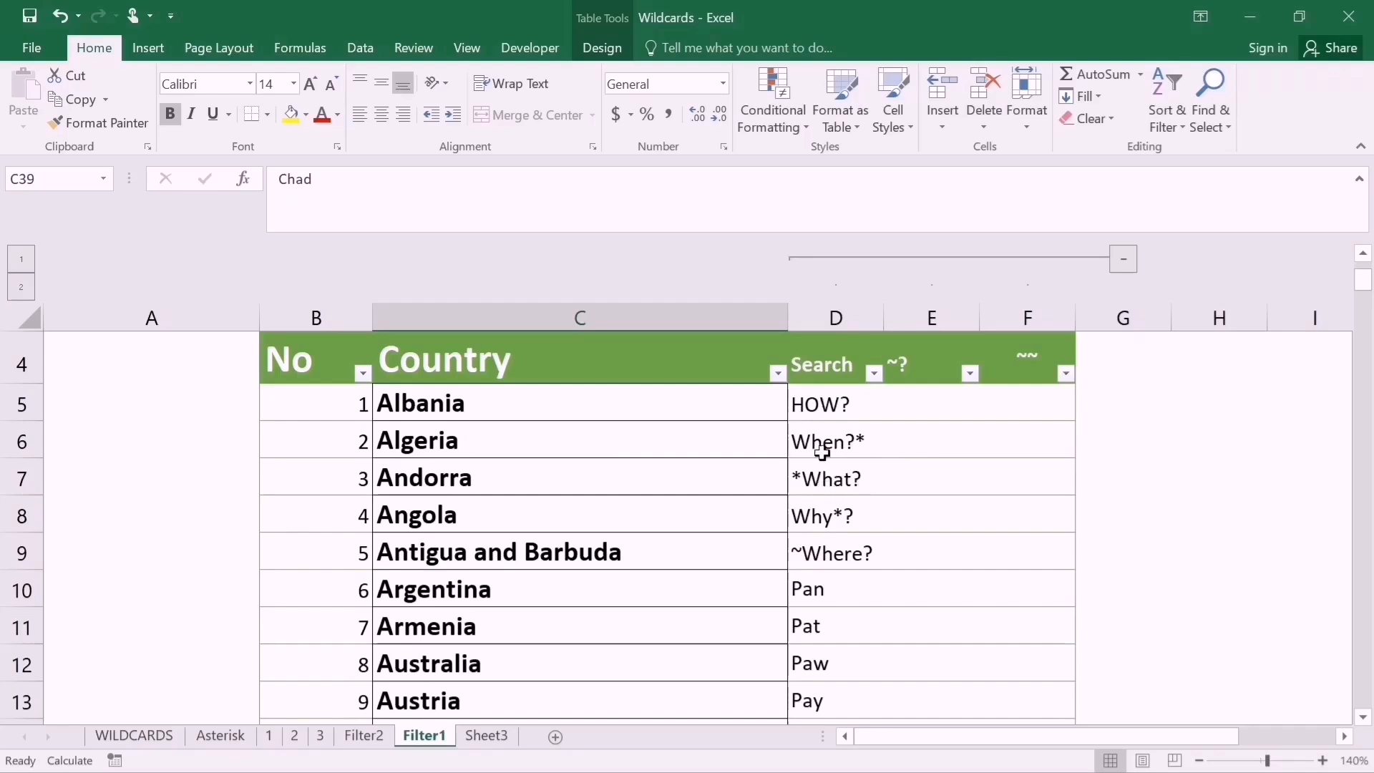
Remove every literal question mark from column D by replacing all occurrences of ~? with nothing
{"action": "left_click", "coordinate": [825, 406]}
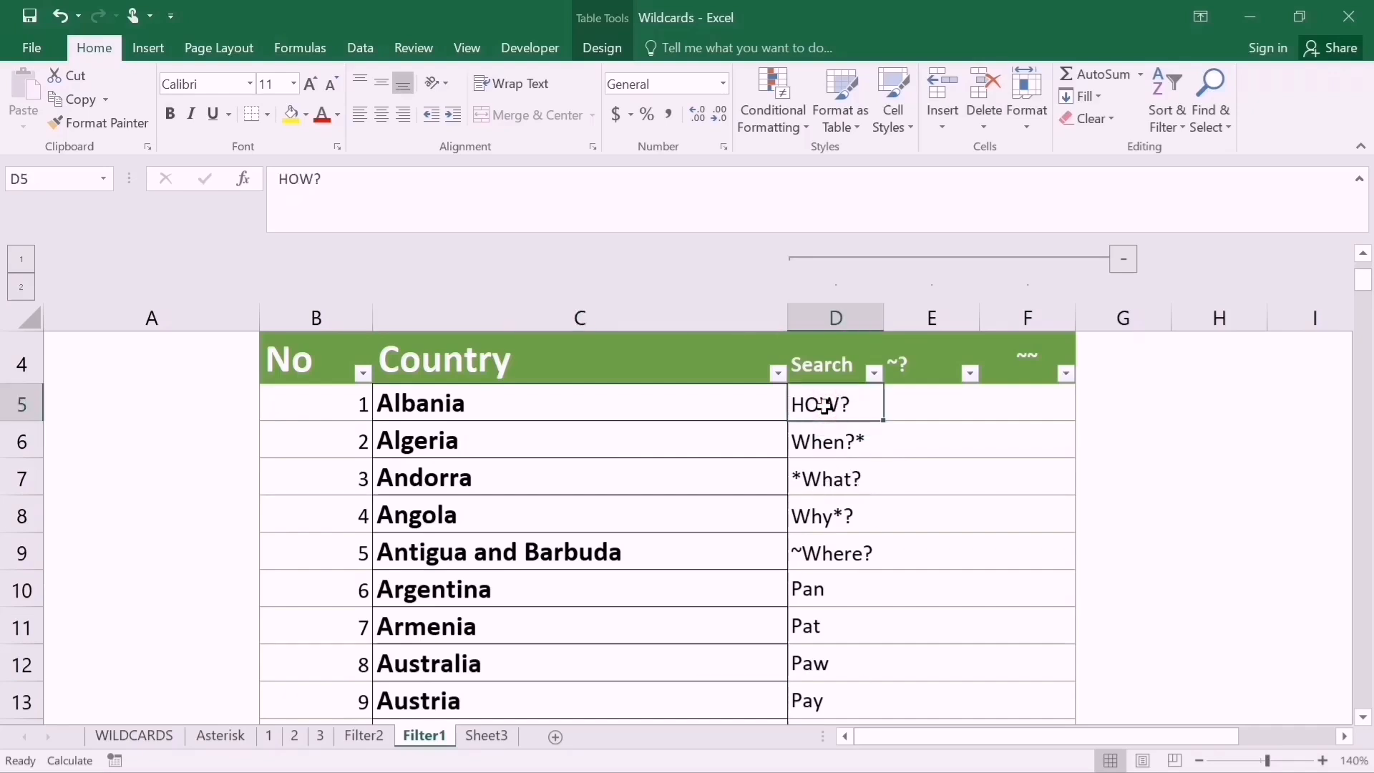
{"action": "left_click", "coordinate": [836, 304]}
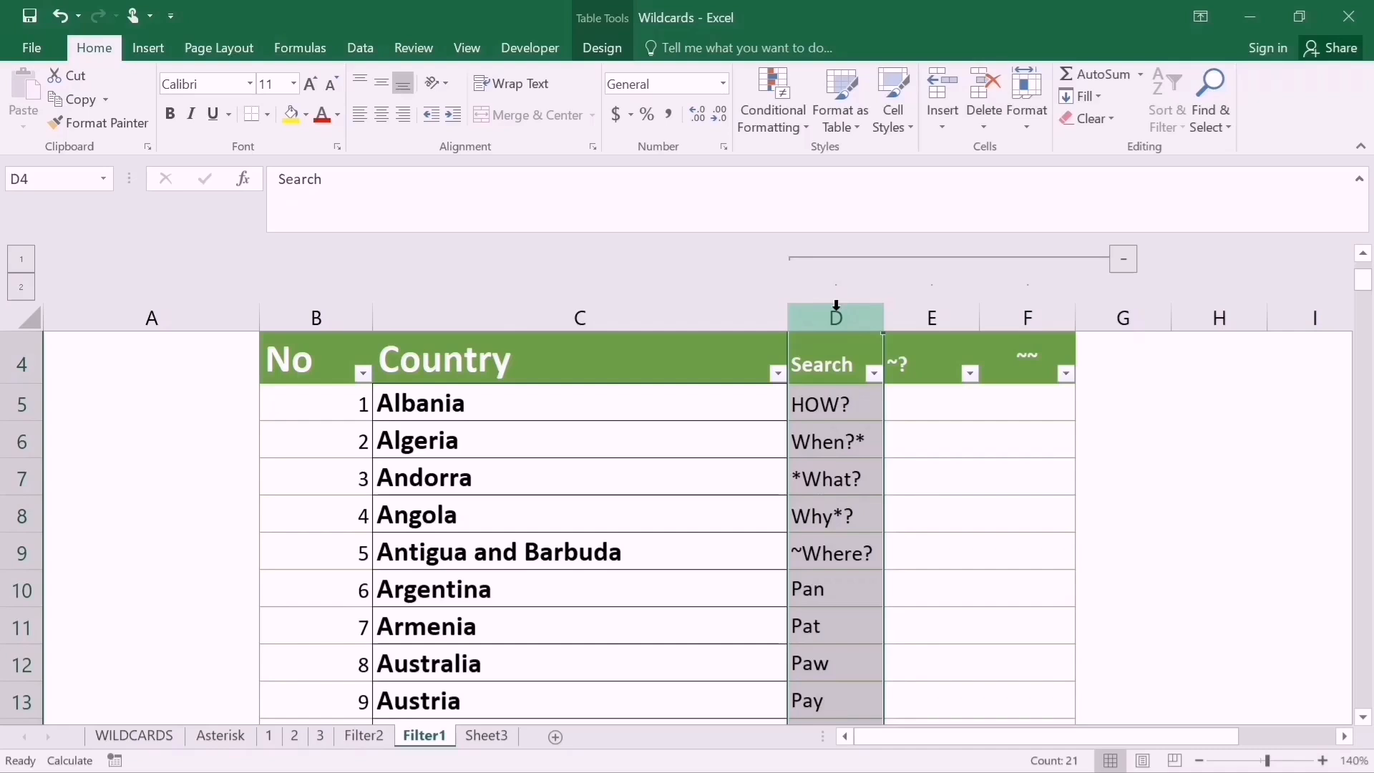
{"action": "key", "text": "ctrl+h"}
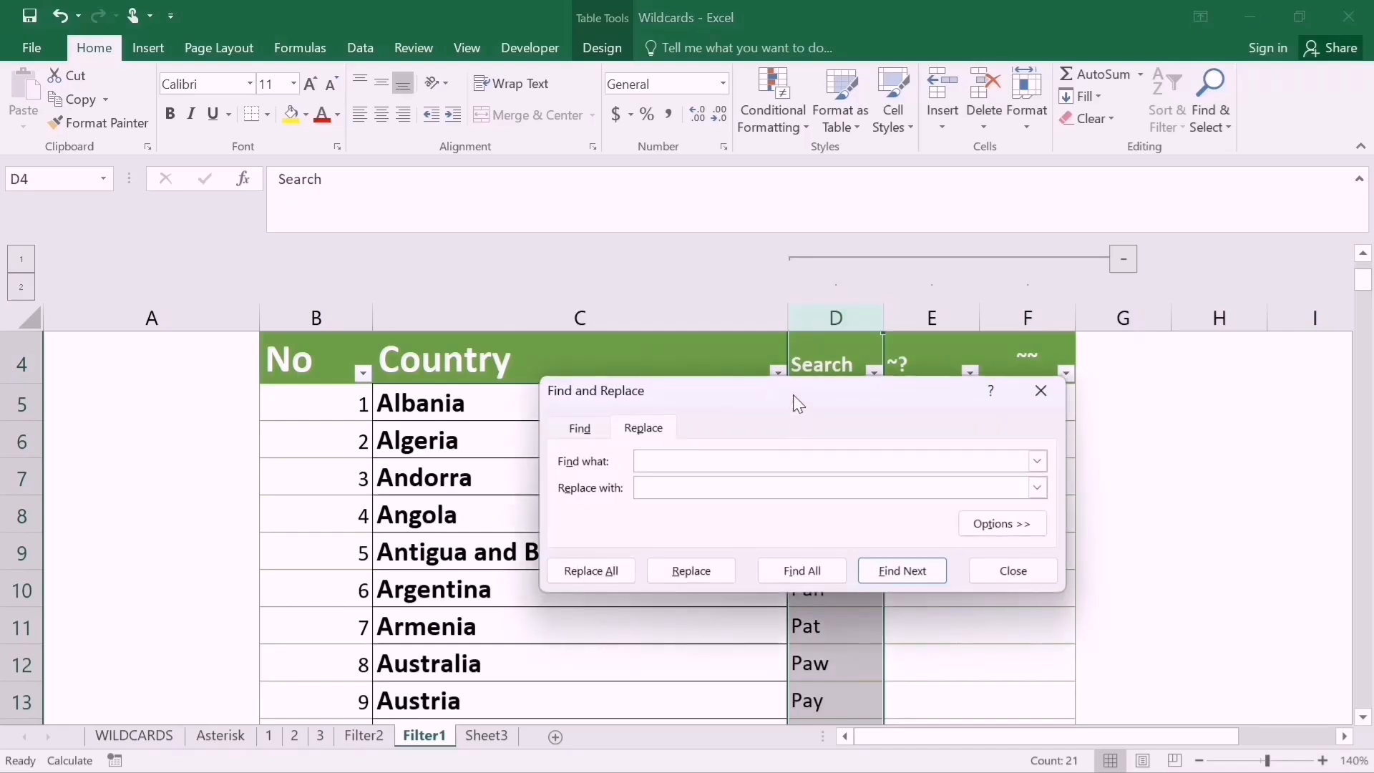
{"action": "left_click_drag", "start_coordinate": [794, 391], "coordinate": [424, 286]}
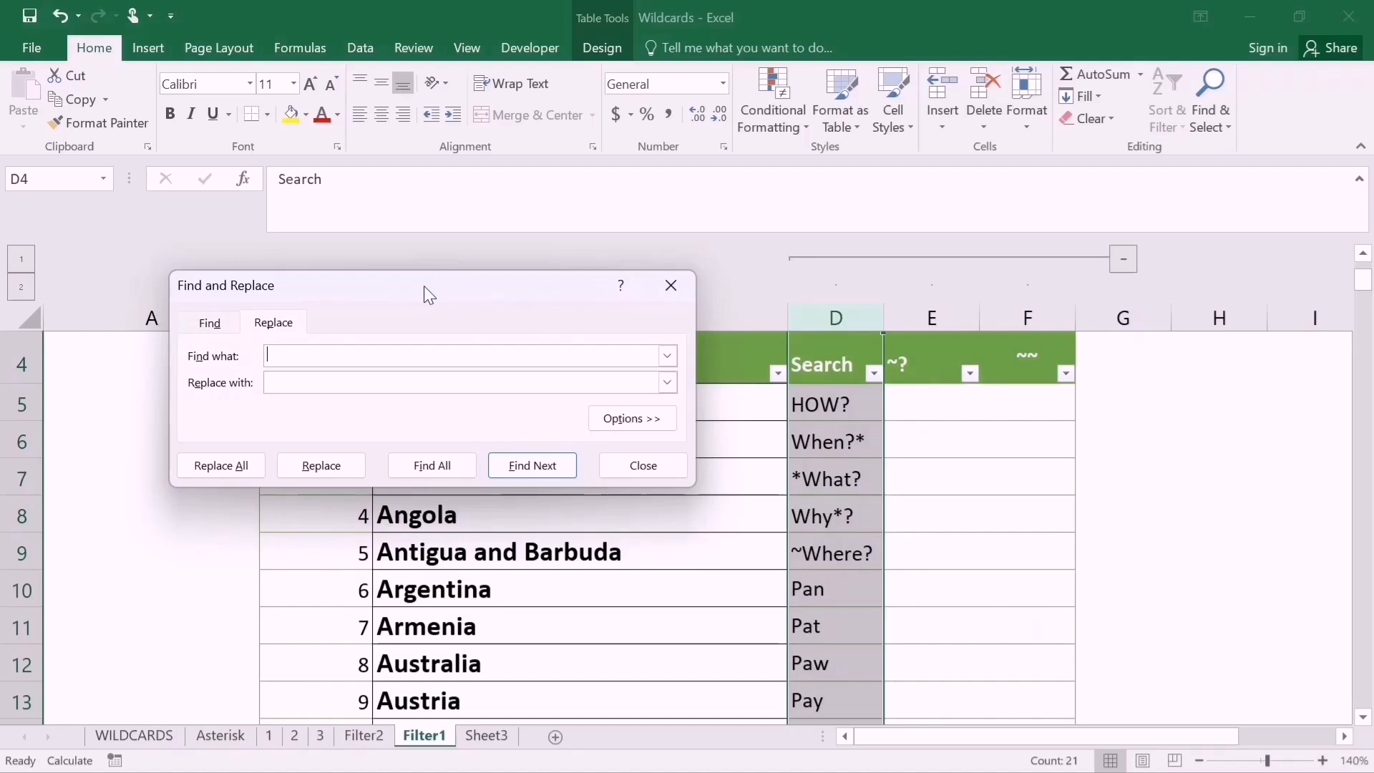
{"action": "type", "text": "~?"}
{"action": "left_click", "coordinate": [303, 392]}
{"action": "left_click", "coordinate": [230, 472]}
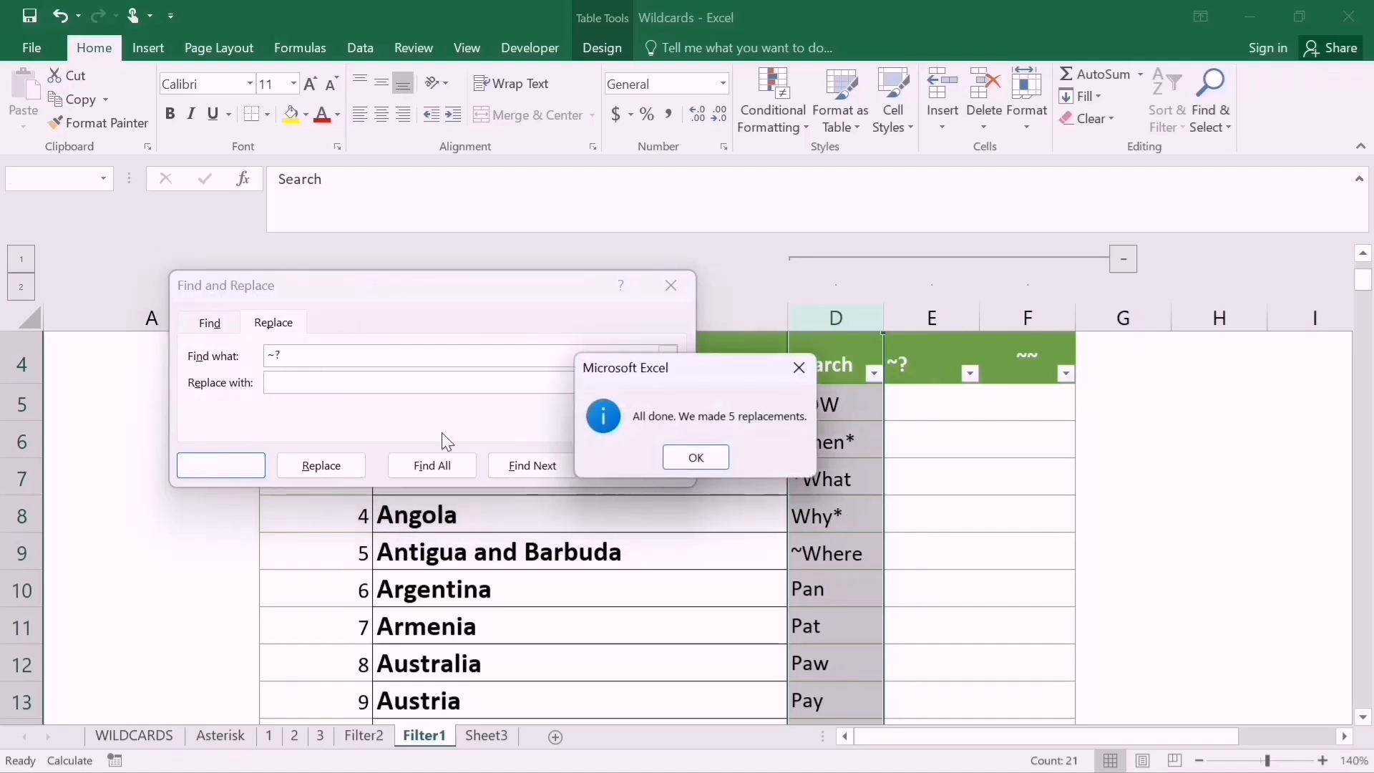
{"action": "left_click", "coordinate": [696, 457]}
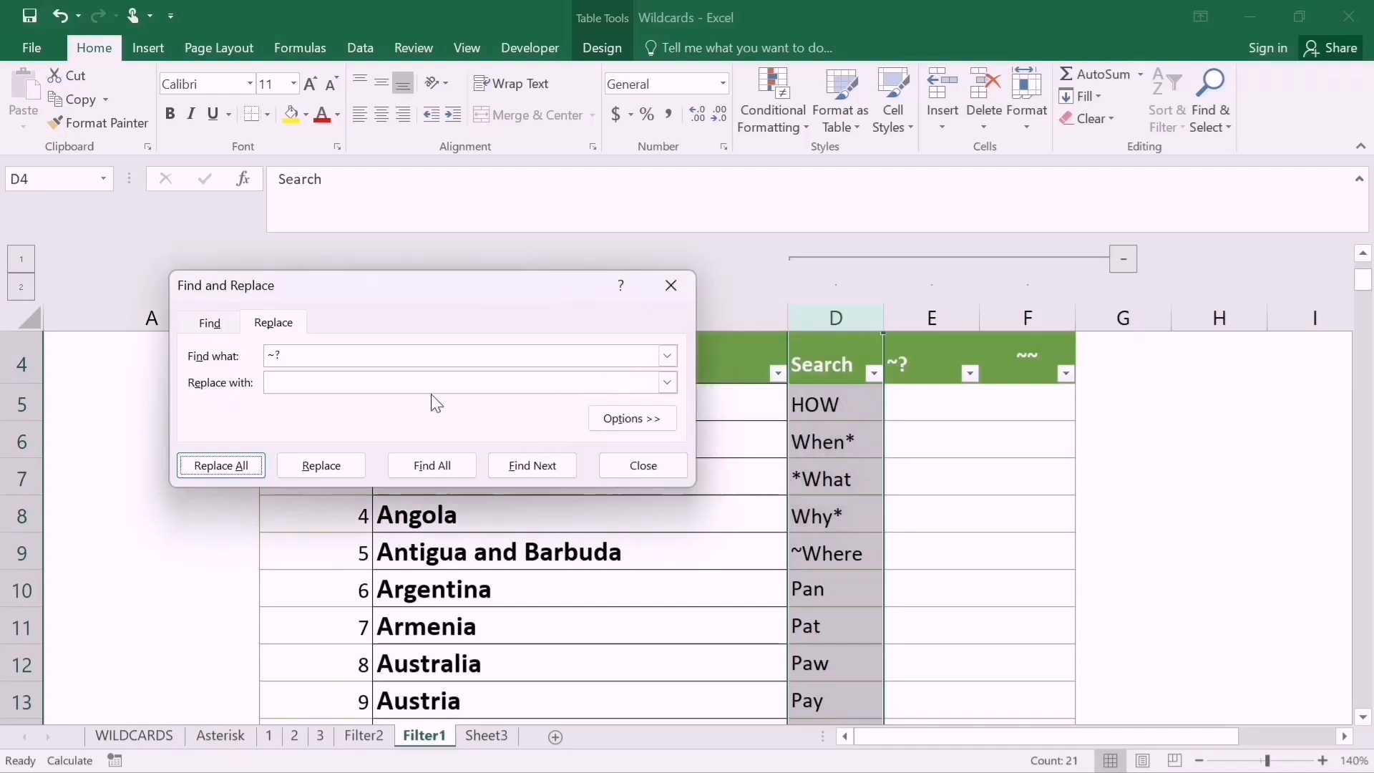
Remove every literal asterisk from column D by replacing all occurrences of ~* with nothing
{"action": "left_click", "coordinate": [380, 356]}
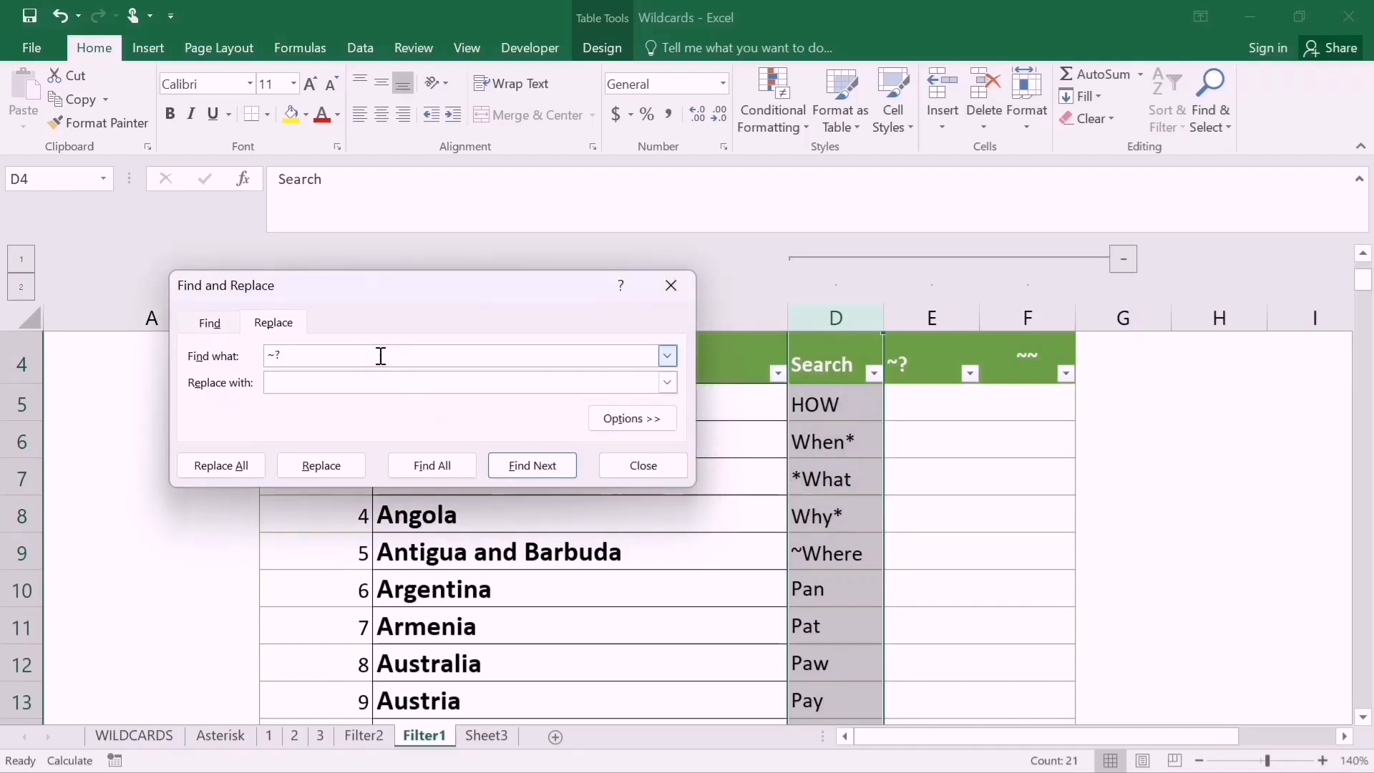
{"action": "type", "text": "*"}
{"action": "left_click", "coordinate": [234, 463]}
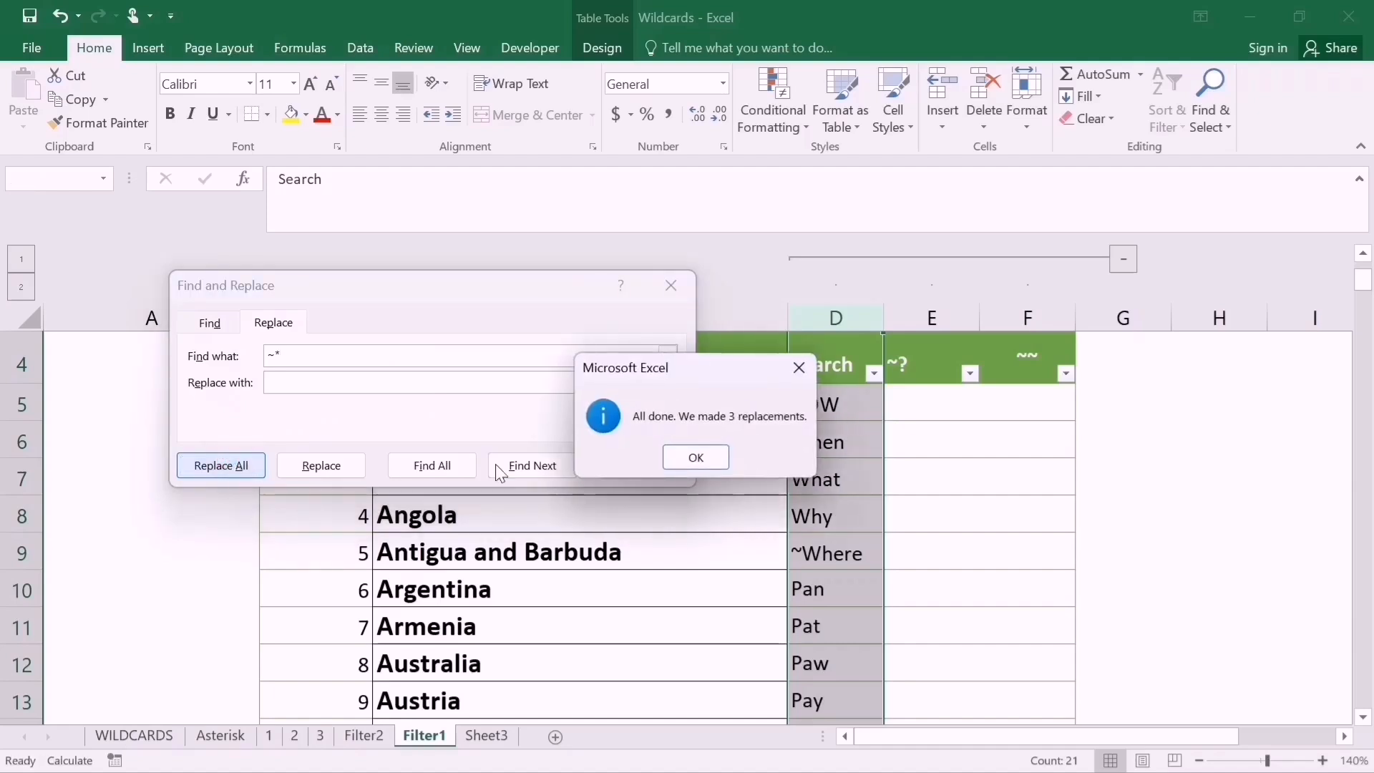
{"action": "left_click", "coordinate": [689, 459]}
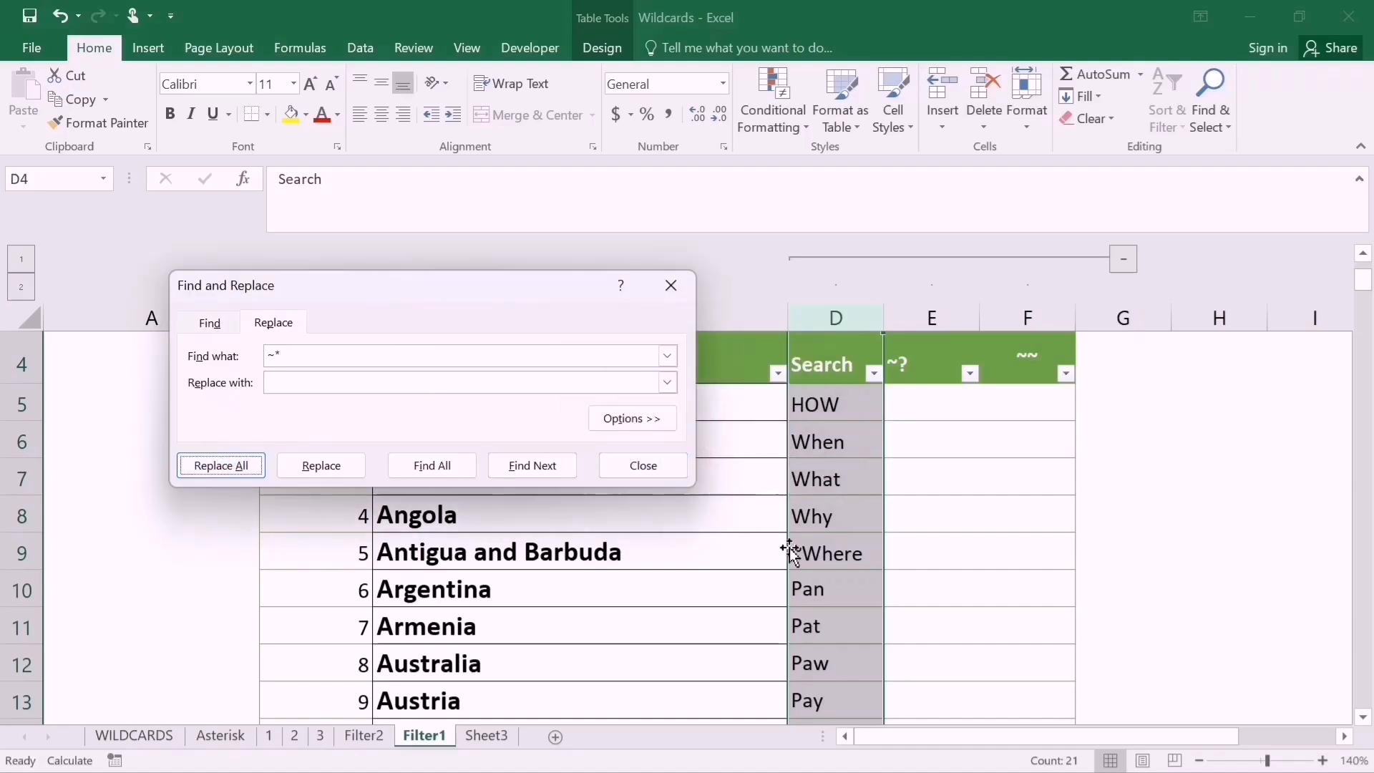
With only cell D9 selected, replace all occurrences of ~~ with nothing to remove literal tildes, and close Find and Replace
{"action": "left_click", "coordinate": [822, 555]}
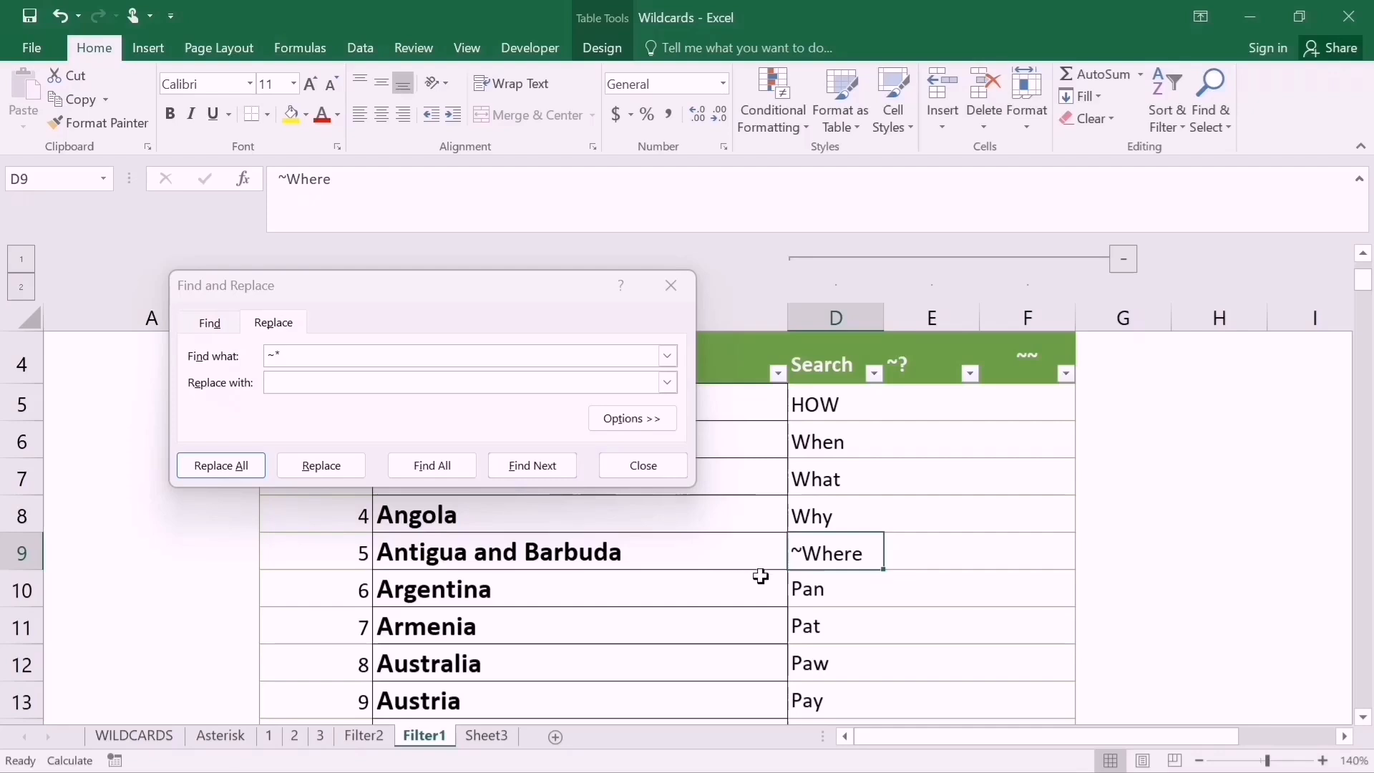
{"action": "left_click", "coordinate": [350, 356]}
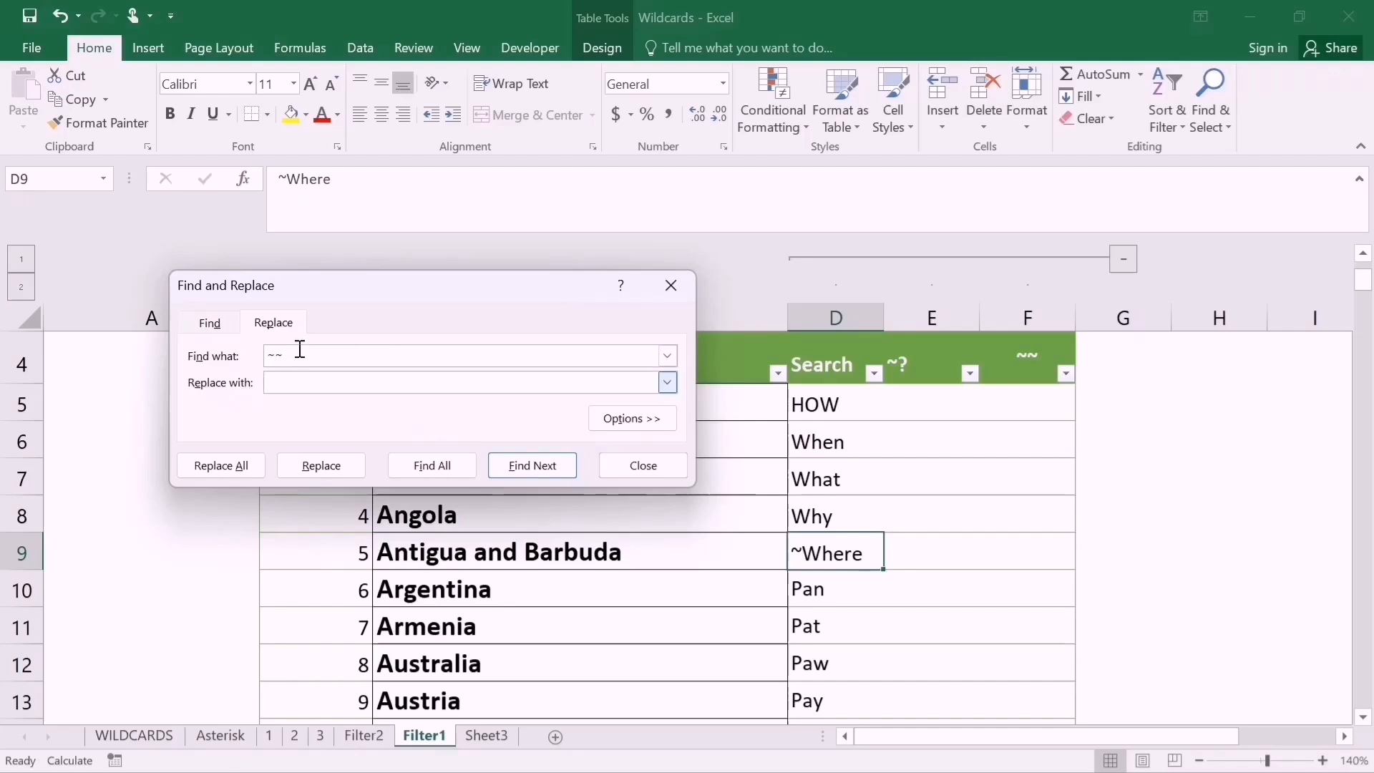
{"action": "left_click", "coordinate": [221, 466]}
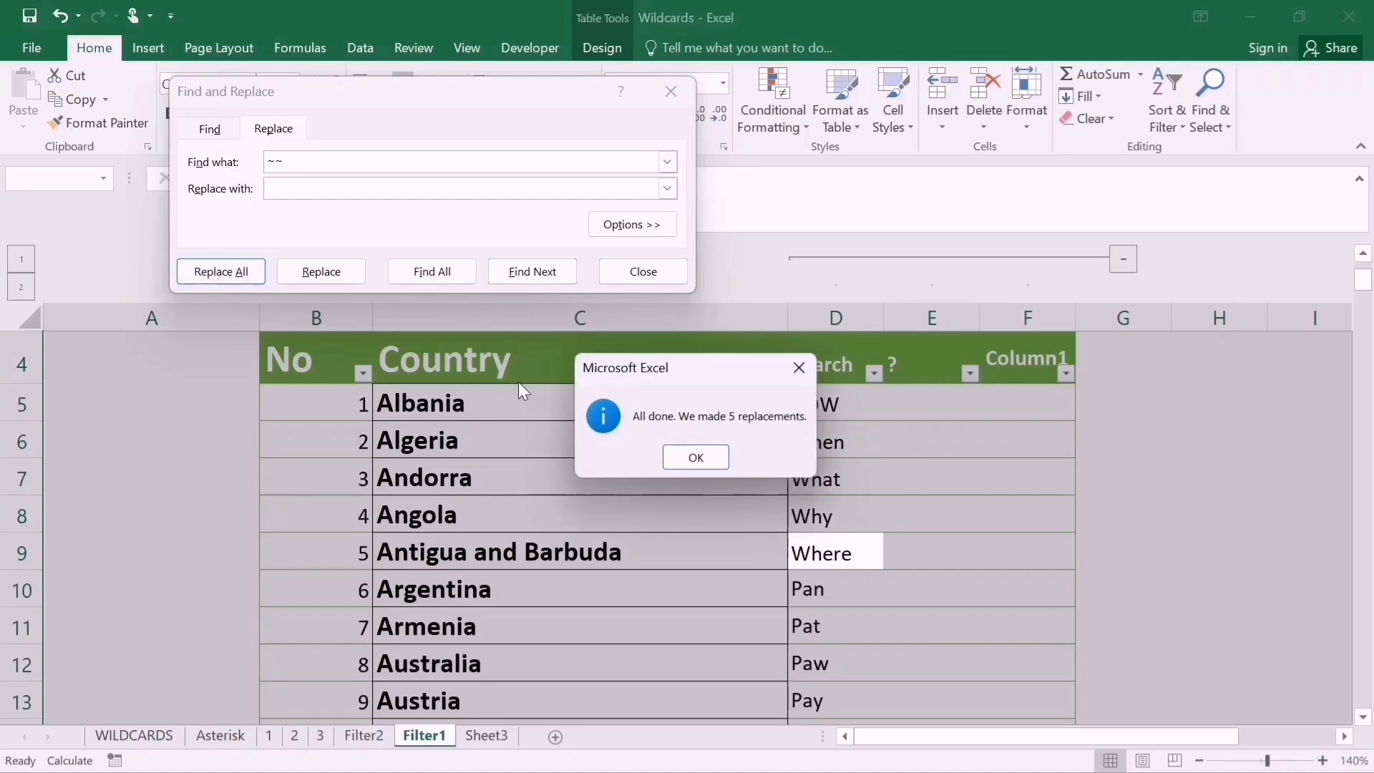
{"action": "left_click", "coordinate": [707, 457]}
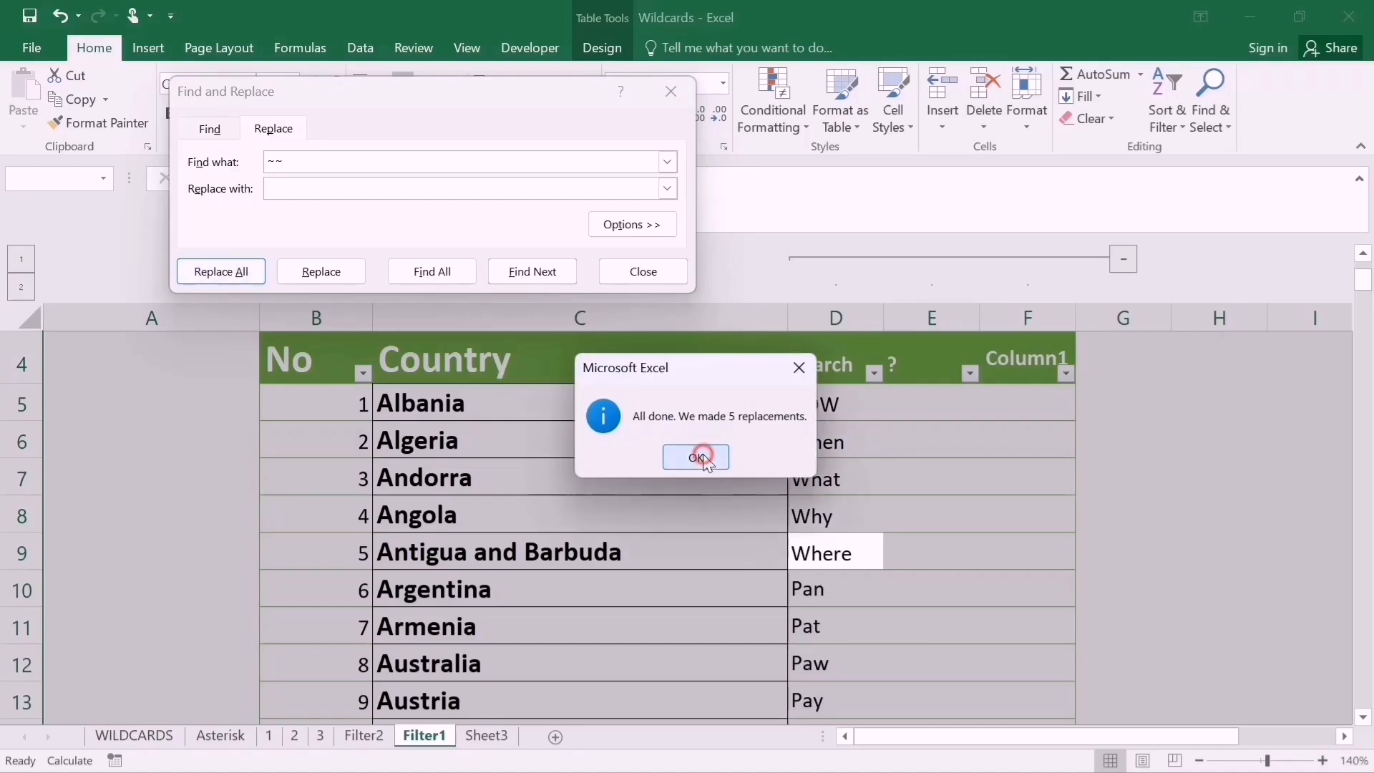
{"action": "left_click", "coordinate": [628, 273]}
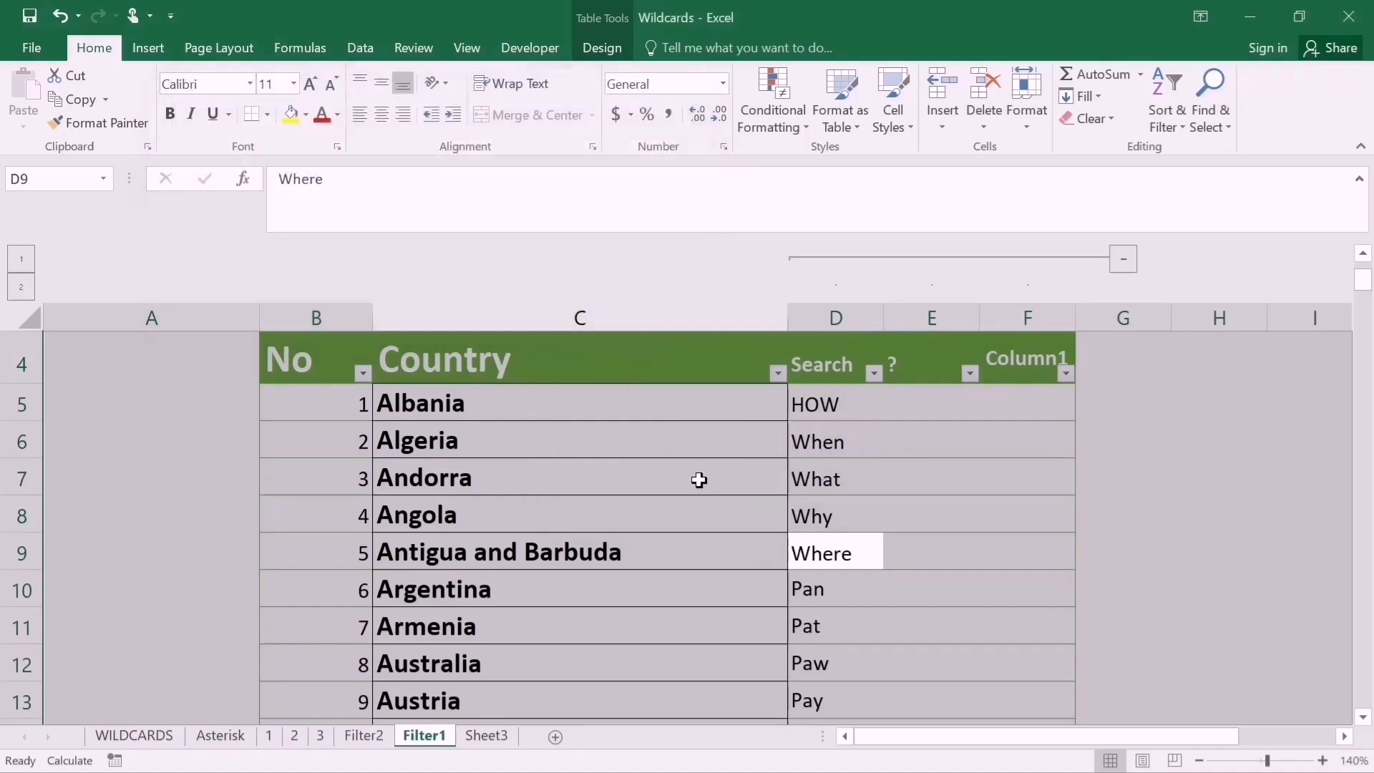